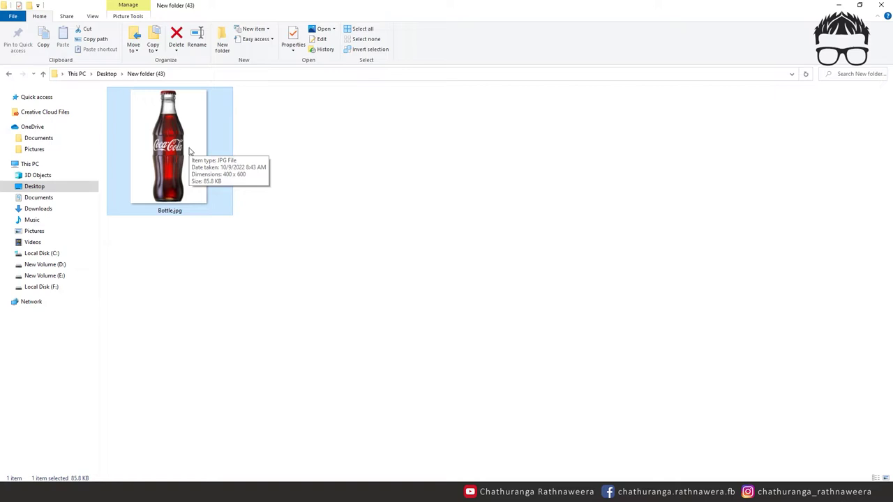
Check Bottle.jpg's Details properties to confirm it is 400 x 600 pixels at 300 dpi
double_click(188, 148)
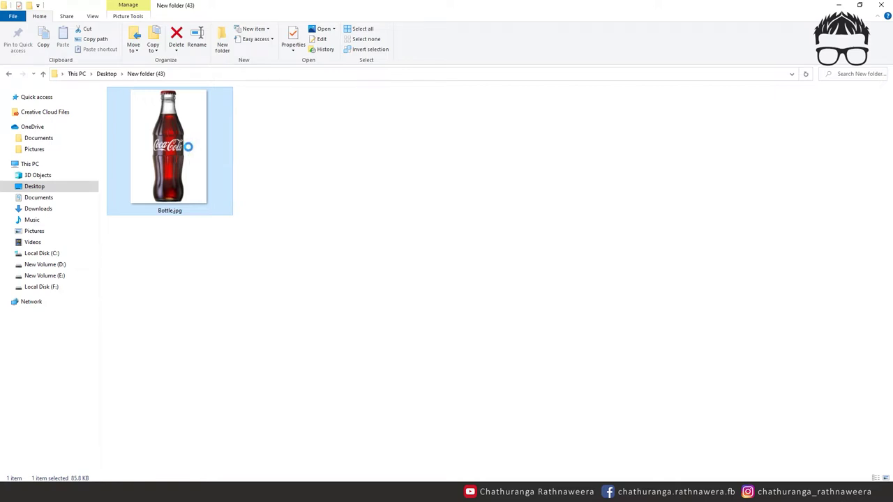
right_click(189, 133)
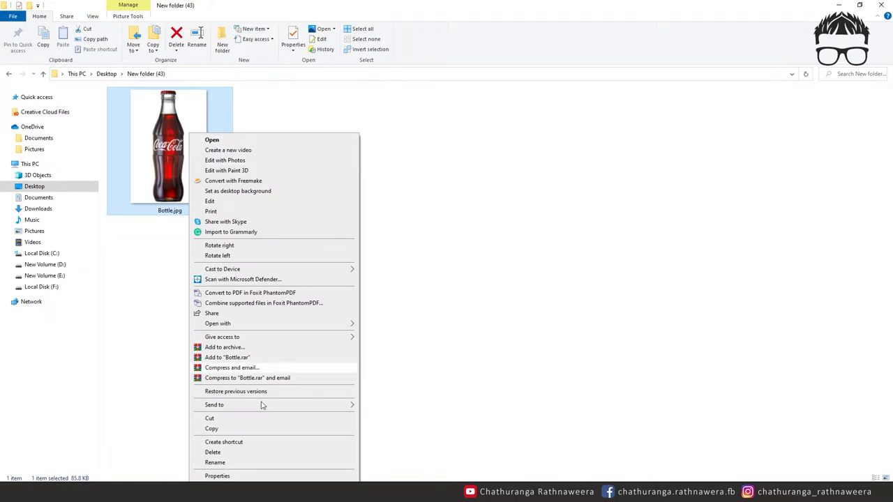
left_click(234, 476)
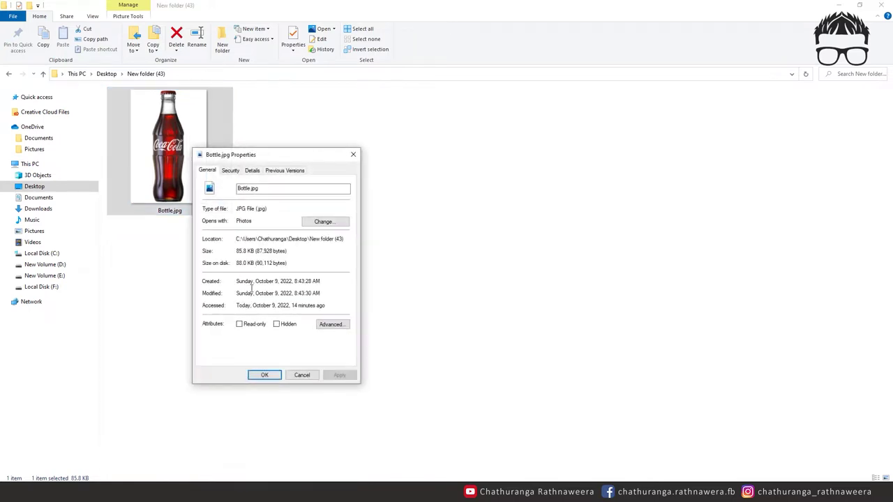
left_click(253, 171)
left_click_drag(347, 217, 347, 232)
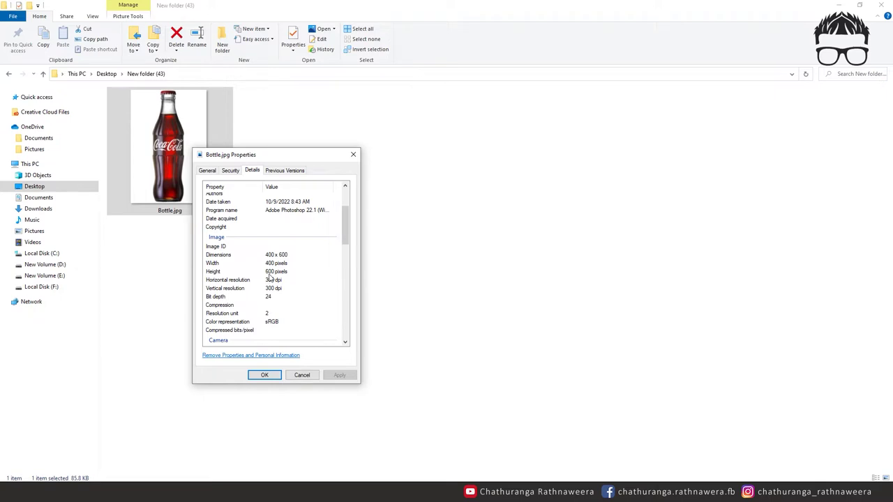
left_click(263, 375)
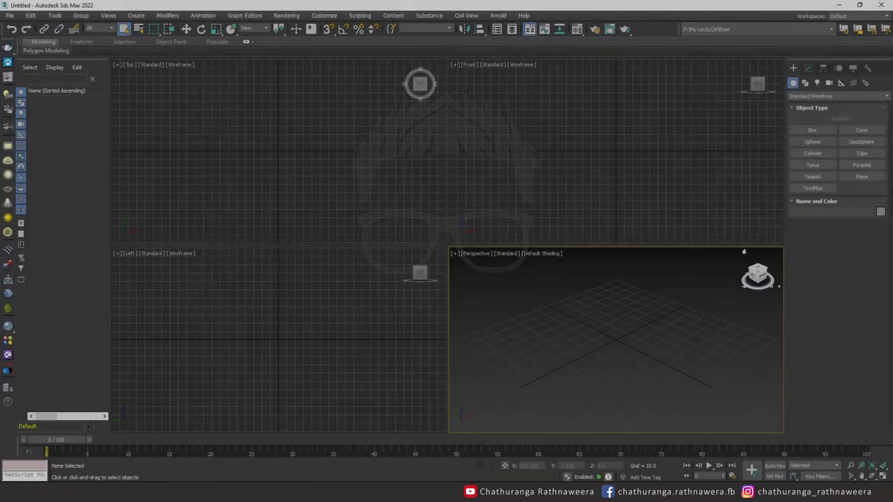
Drag out a plane in the Front viewport and maximize the Perspective view around it
left_click(880, 177)
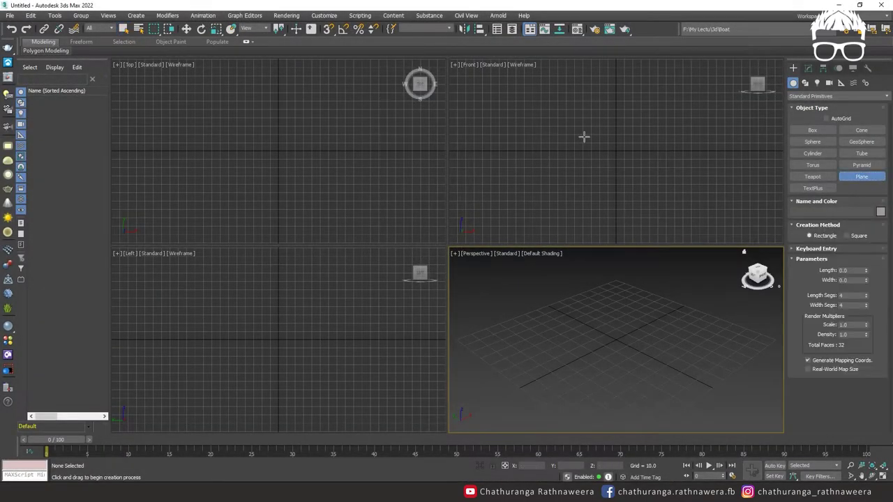
left_click_drag(583, 91, 655, 203)
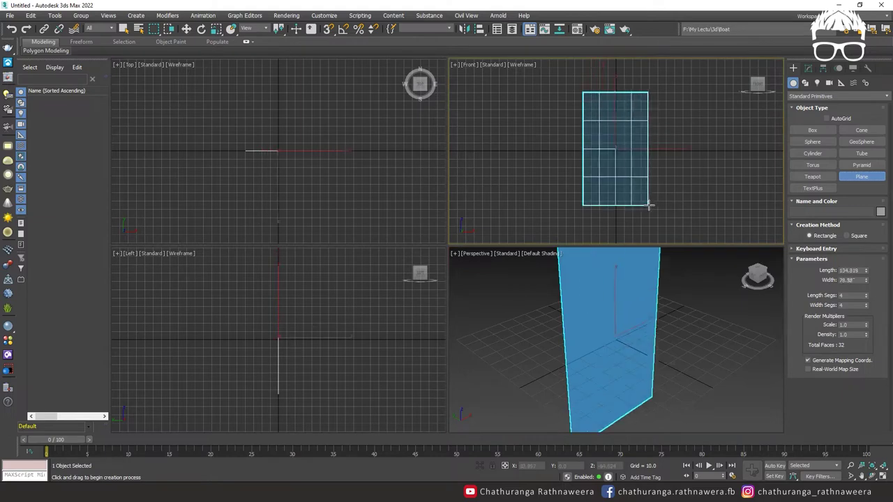
scroll(613, 361, "up", 3)
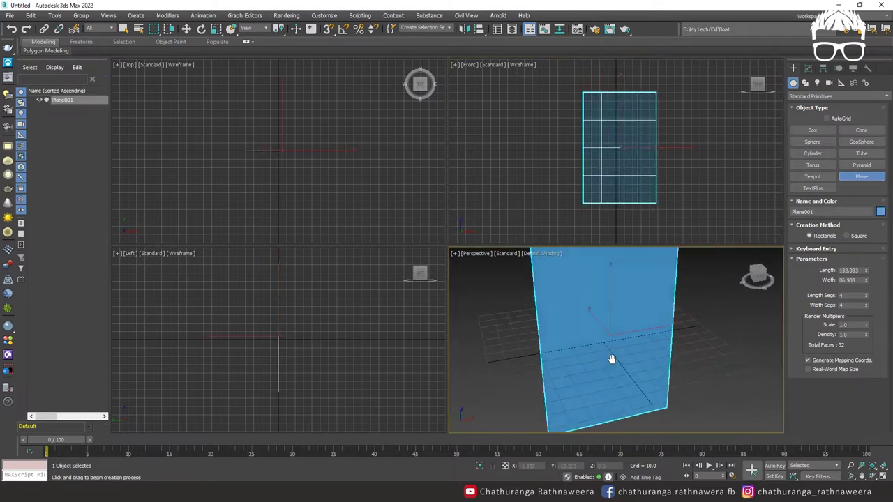
key("alt+w")
scroll(614, 356, "down", 2)
scroll(614, 356, "down", 1)
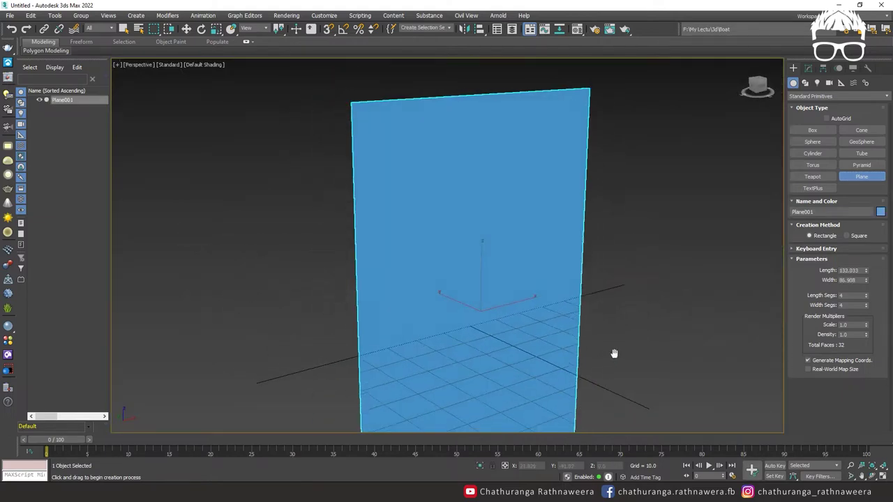
scroll(614, 360, "down", 2)
mouse_move(614, 359)
middle_mouse_down()
mouse_move(583, 292)
mouse_move(557, 287)
middle_mouse_up()
Set the plane's Length to 600 and Width to 400
left_click(808, 67)
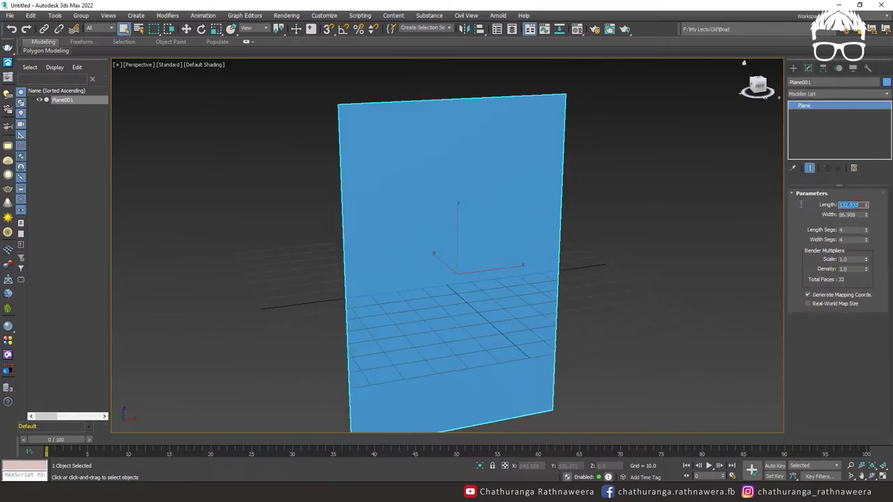
left_click_drag(865, 204, 863, 201)
double_click(839, 203)
type("5")
key("Return")
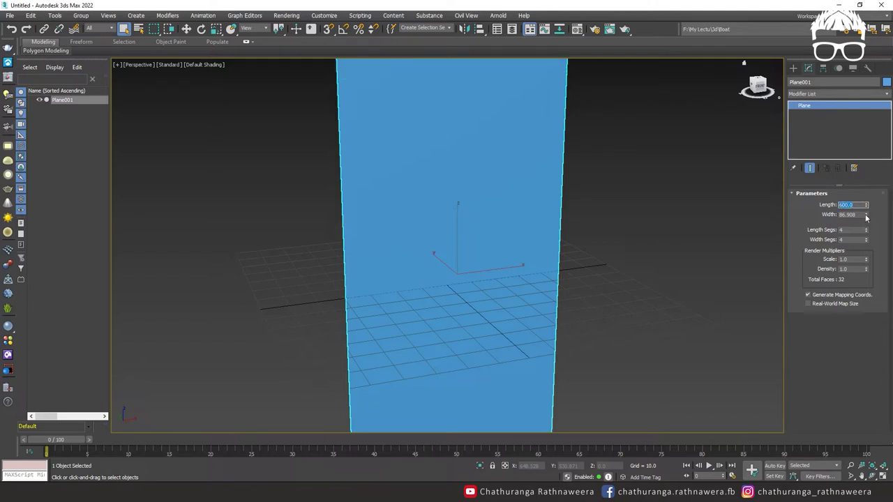
key("Tab")
type("400")
key("Return")
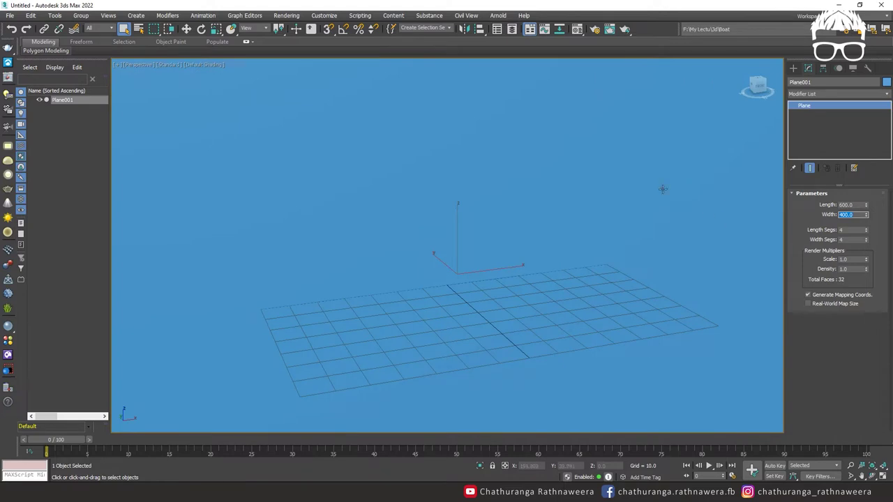
Reduce the plane to 1 length segment and 1 width segment, with edged faces shown
scroll(672, 197, "down", 3)
scroll(672, 197, "down", 2)
scroll(672, 197, "down", 2)
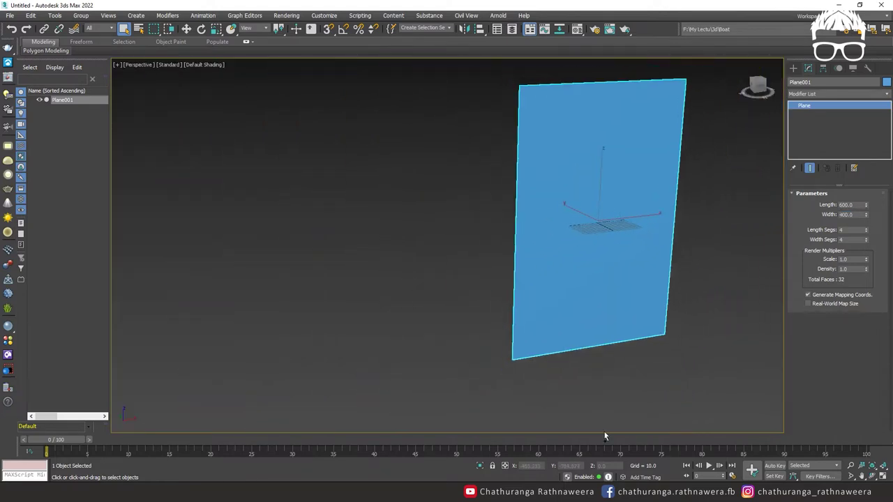
key("F4")
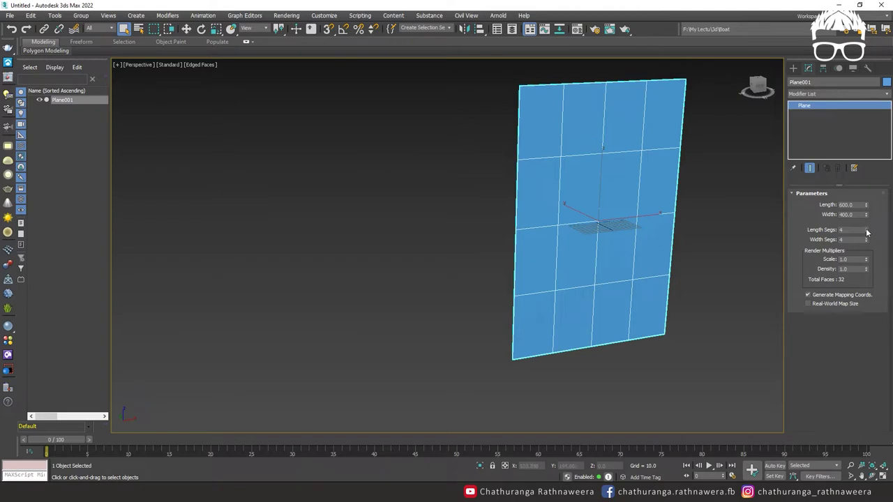
left_click_drag(867, 232, 866, 236)
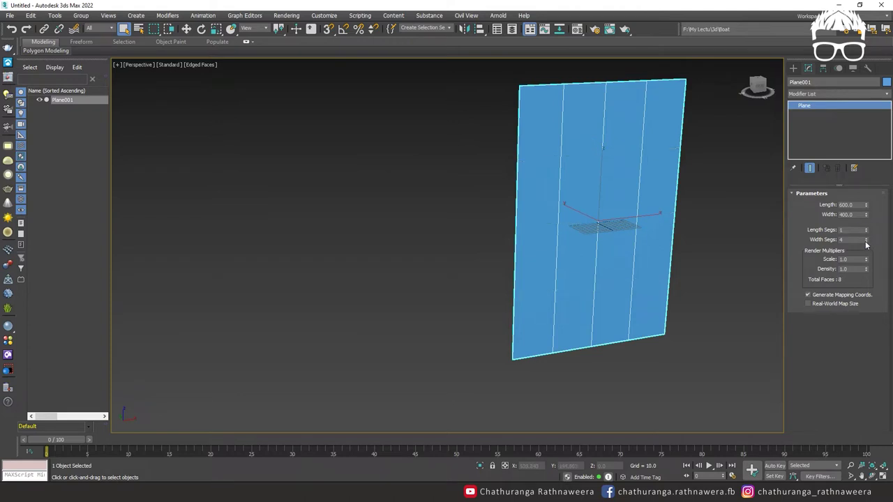
right_click(866, 242)
mouse_move(692, 277)
middle_mouse_down("alt")
mouse_move(622, 284)
mouse_move(688, 281)
mouse_move(635, 289)
mouse_move(623, 286)
mouse_move(637, 277)
mouse_move(630, 273)
middle_mouse_up("alt")
Switch to Move and roughly reposition the plane in the four-view layout
key("w")
key("alt+w")
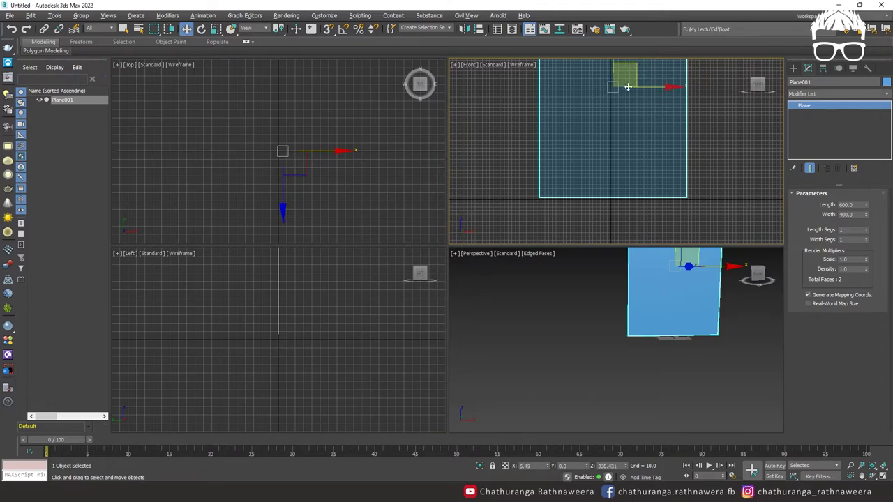
middle_click_drag(569, 208, 538, 233)
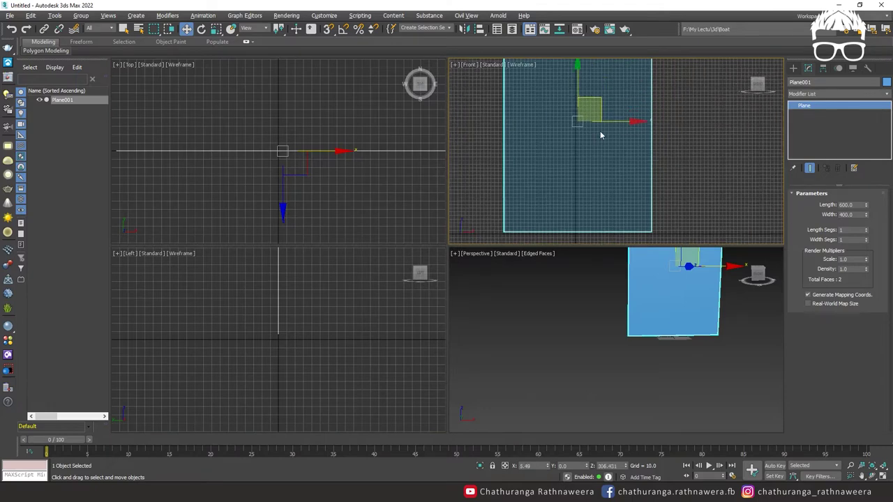
left_click_drag(605, 100, 697, 135)
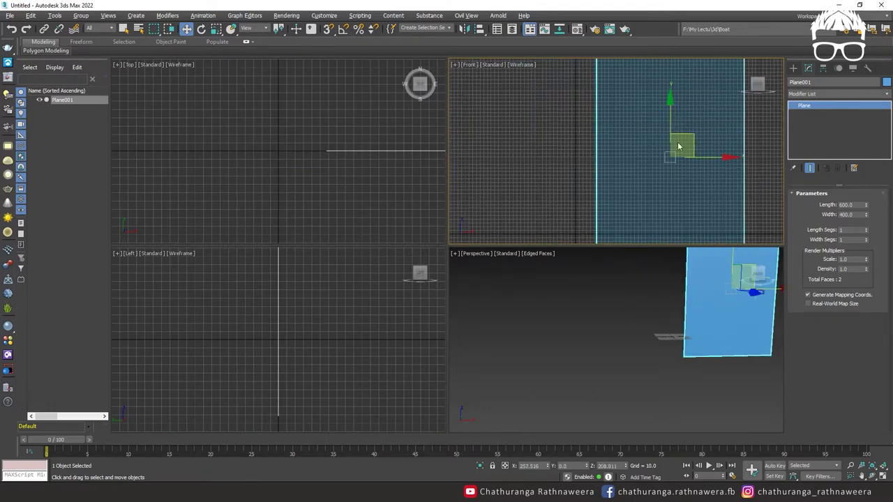
mouse_move(666, 326)
middle_mouse_down("alt")
mouse_move(669, 335)
mouse_move(612, 348)
mouse_move(622, 368)
mouse_move(658, 297)
middle_mouse_up("alt")
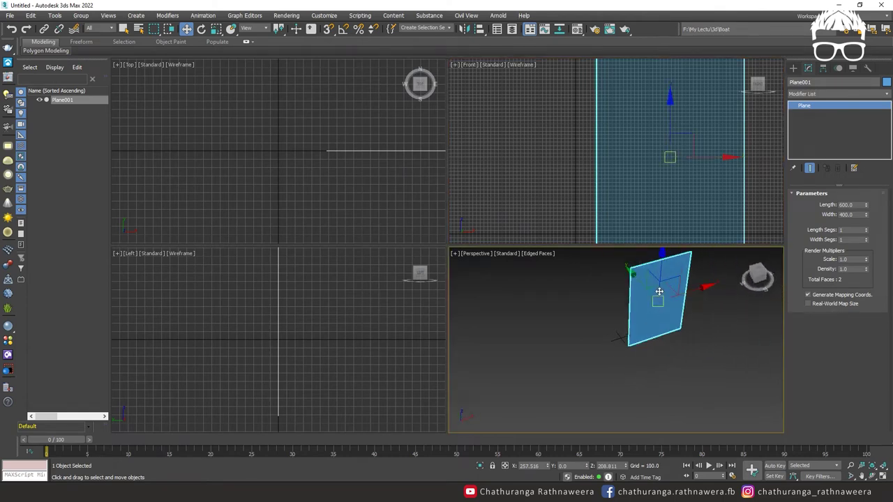
left_click_drag(656, 289, 649, 265)
mouse_move(649, 265)
middle_mouse_down("alt")
mouse_move(638, 338)
mouse_move(618, 365)
mouse_move(619, 352)
middle_mouse_up("alt")
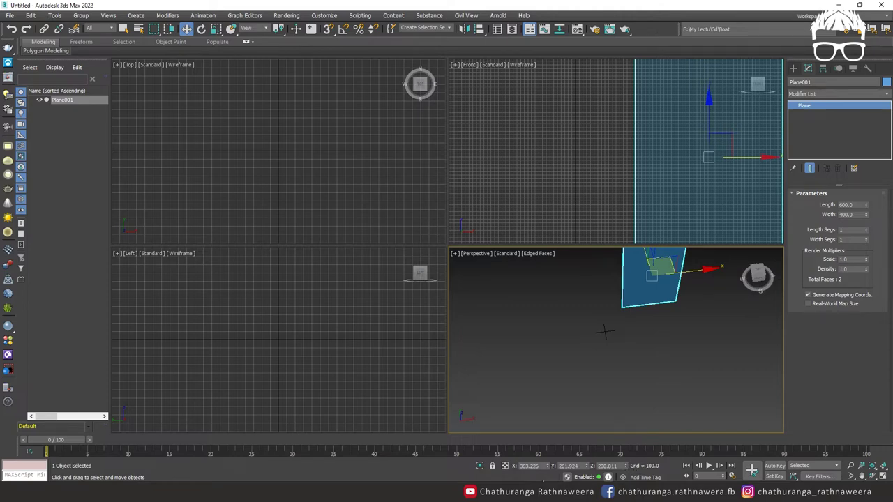
Zero the plane's X, Y and Z positions
right_click(549, 466)
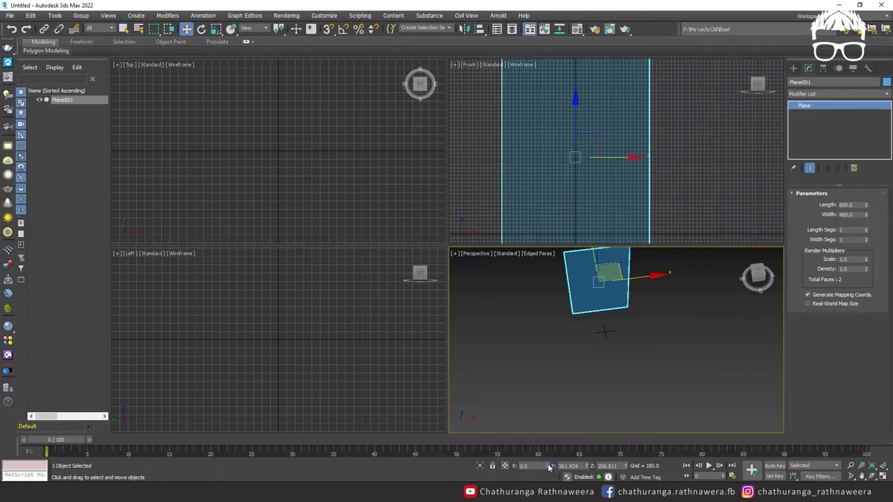
right_click(588, 467)
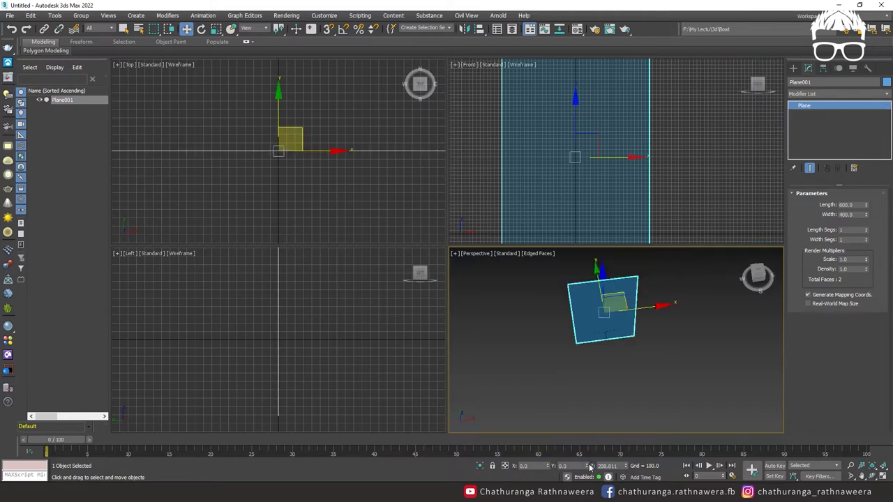
right_click(627, 467)
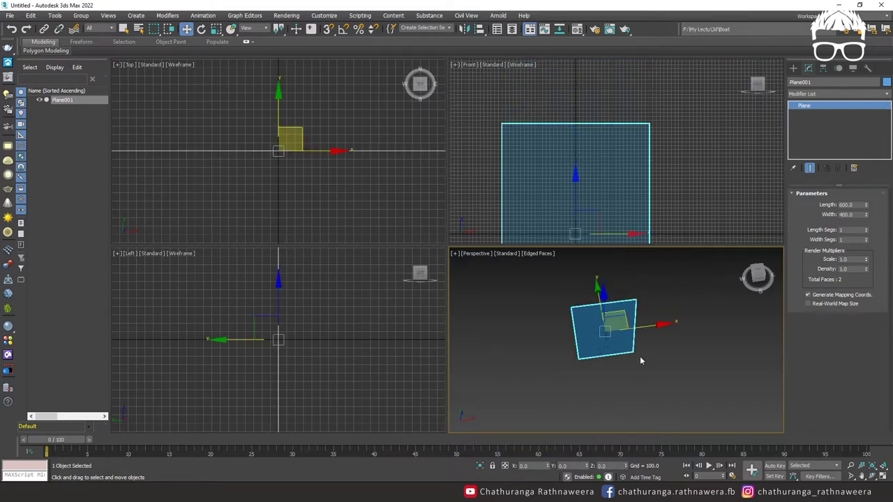
mouse_move(640, 357)
middle_mouse_down("alt")
mouse_move(685, 330)
mouse_move(658, 343)
middle_mouse_up("alt")
middle_click_drag(595, 175, 622, 134)
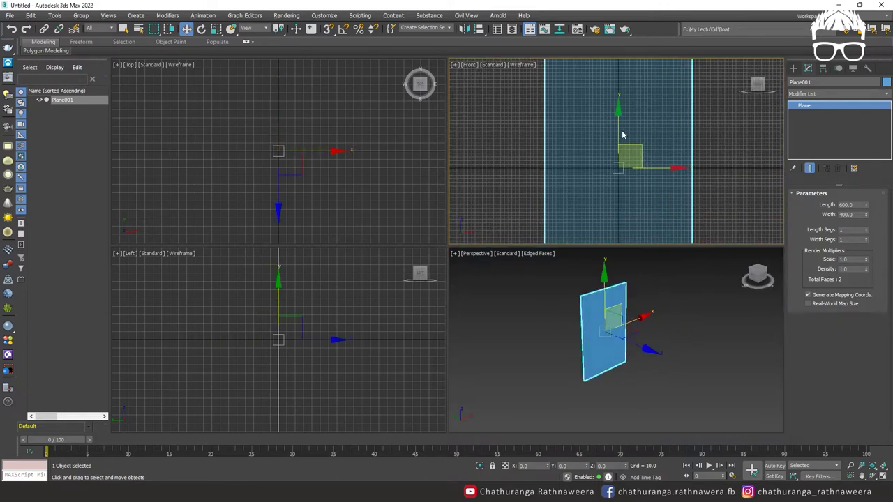
In the maximized Front view, raise the plane about 300 units so its bottom rests on the grid
key("alt+w")
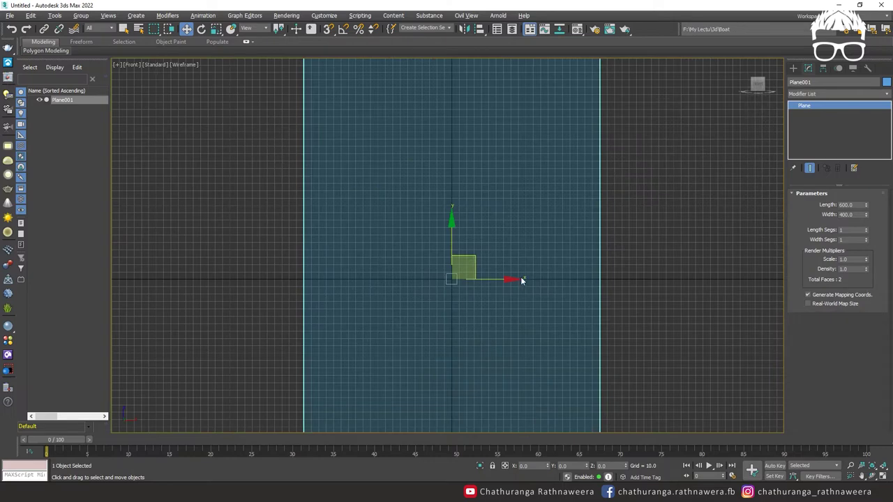
middle_click_drag(506, 299, 507, 332)
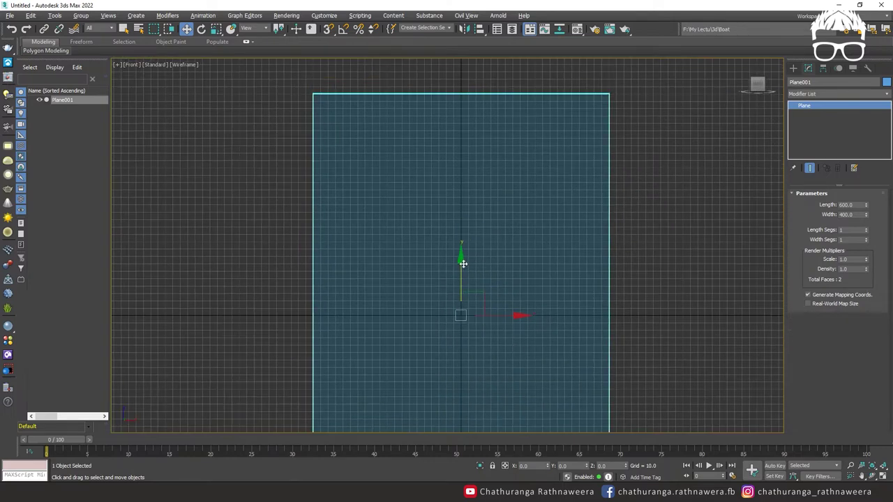
mouse_move(461, 235)
left_mouse_down()
mouse_move(441, 30)
mouse_move(432, 35)
left_mouse_up()
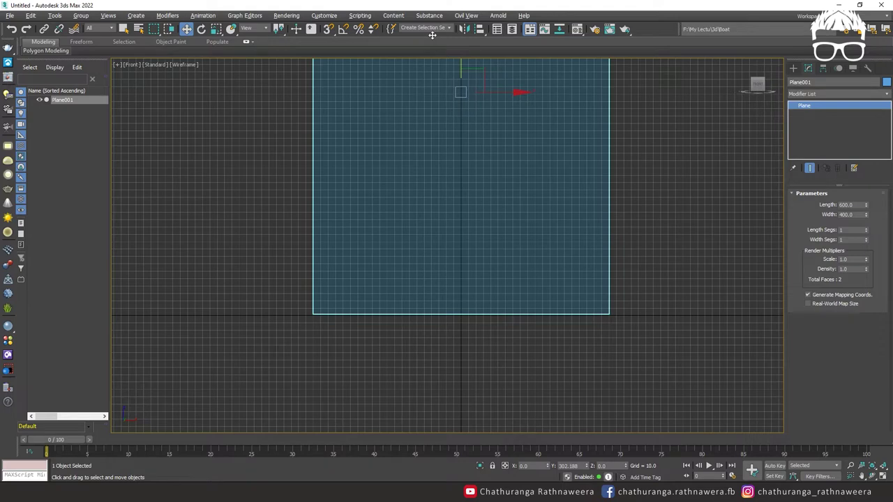
left_click_drag(430, 35, 430, 34)
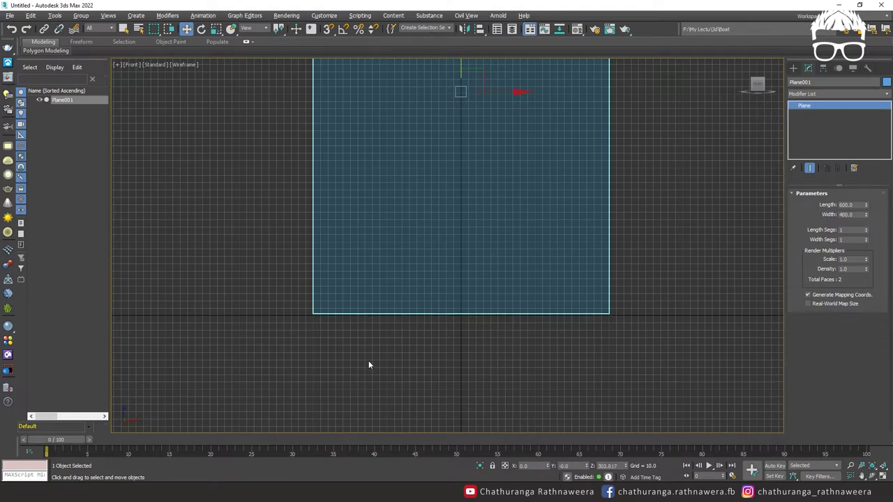
scroll(440, 374, "up", 3)
key("p")
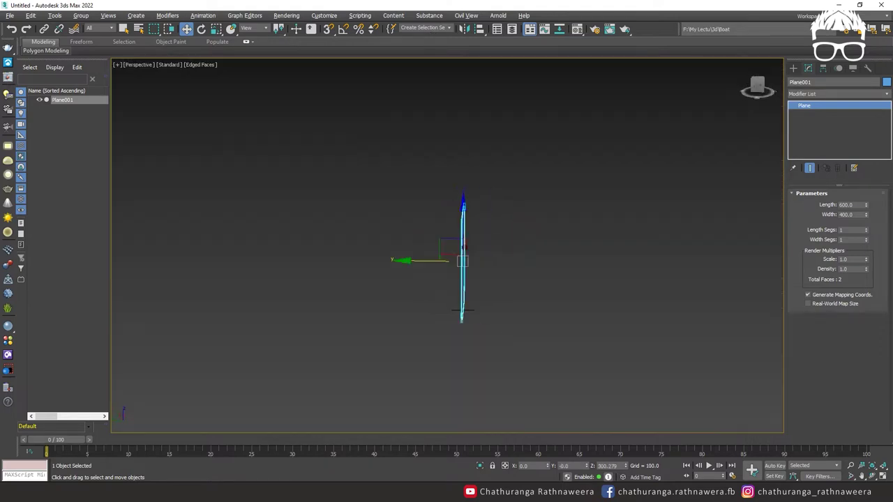
Switch the production renderer to Scanline Renderer, then move the plane up and left
left_click(286, 16)
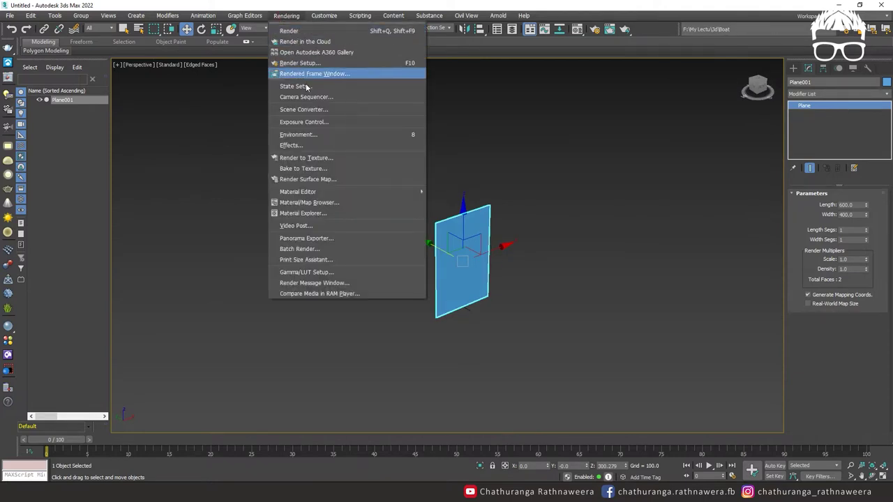
left_click(300, 63)
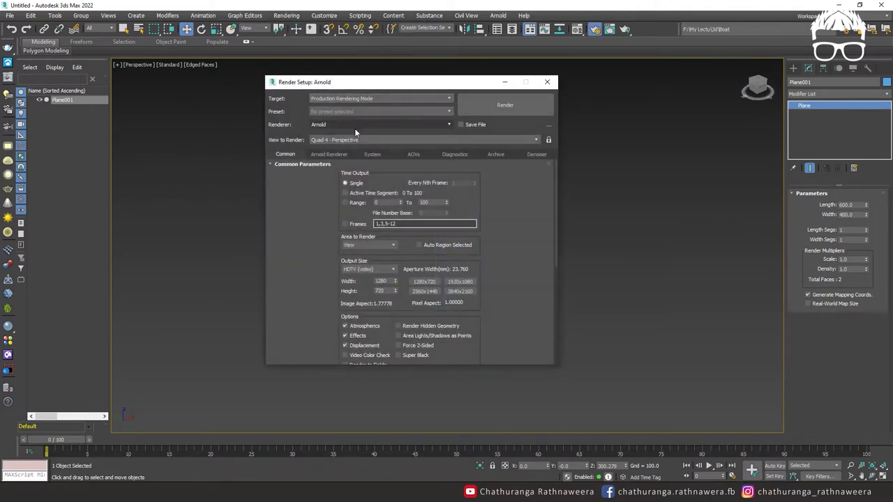
left_click(333, 125)
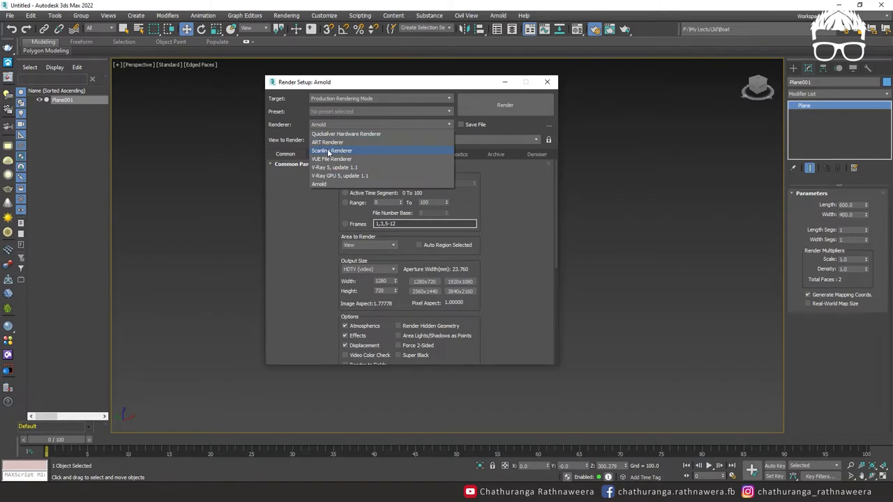
left_click(328, 150)
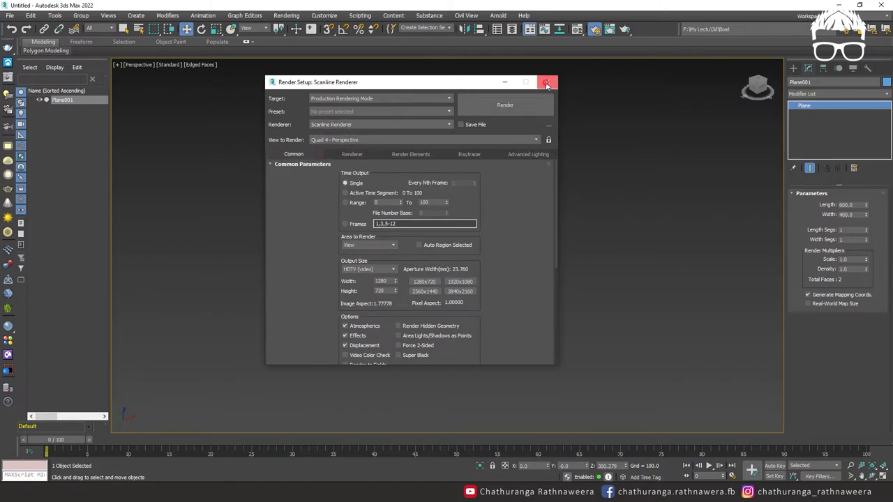
left_click(546, 81)
mouse_move(428, 235)
left_mouse_down()
mouse_move(405, 219)
mouse_move(512, 308)
left_mouse_up()
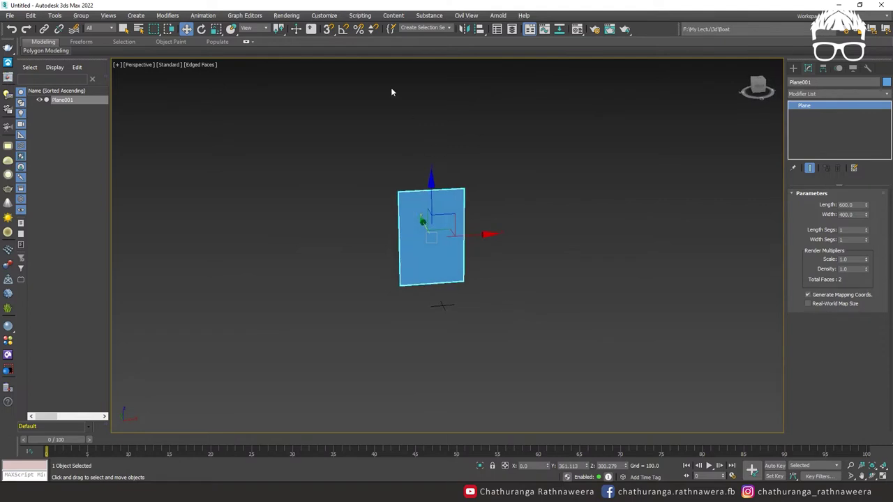
left_click(284, 15)
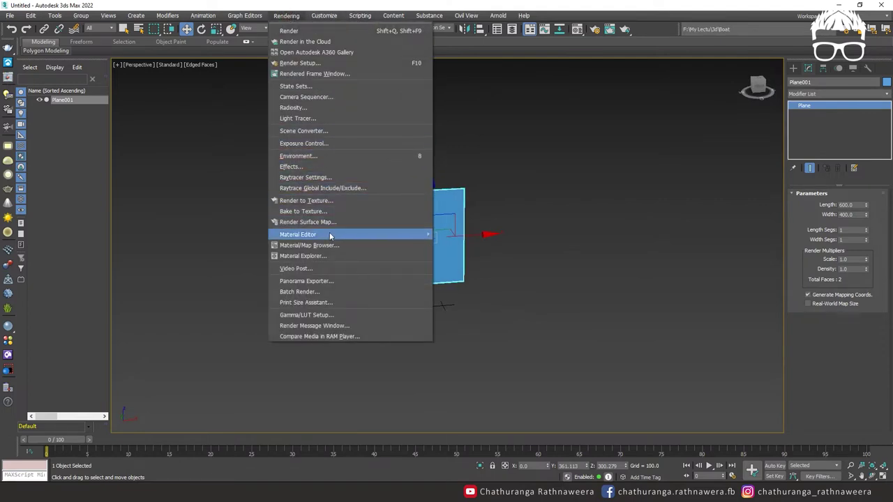
Assign a Bitmap with Bottle.jpg to the material's Base Color and show it in the viewport
mouse_move(298, 235)
left_click(460, 234)
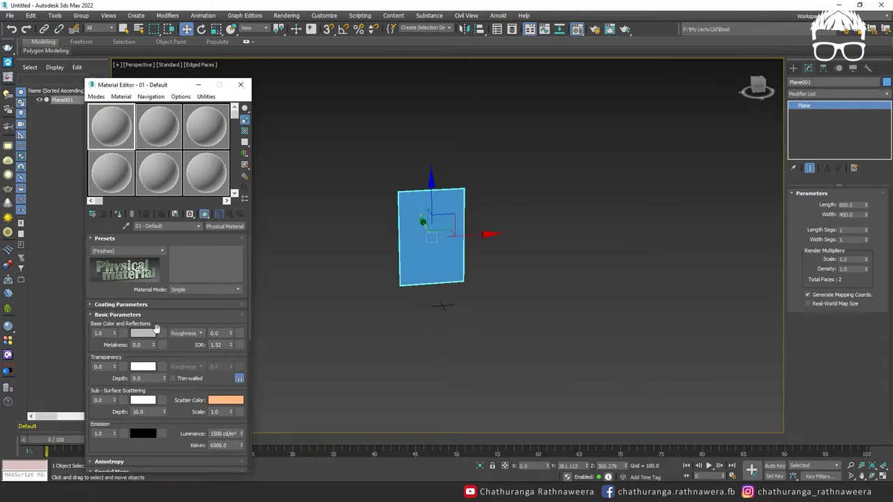
left_click(161, 333)
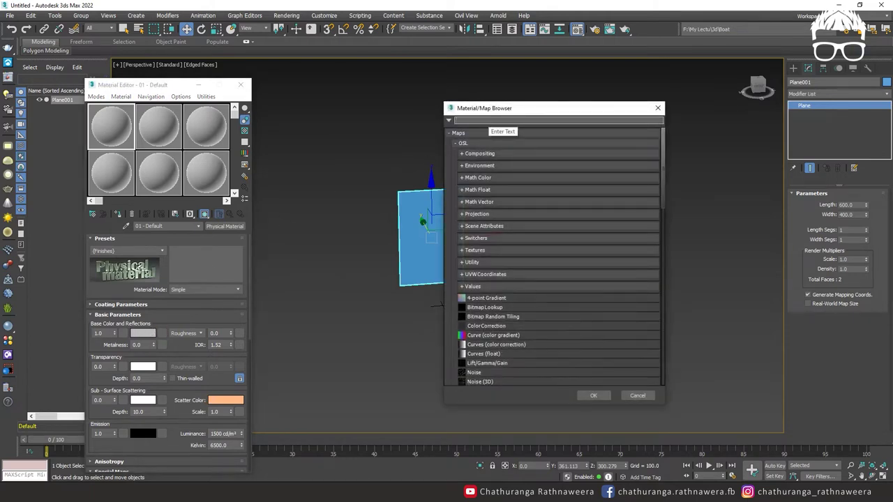
type("bitm")
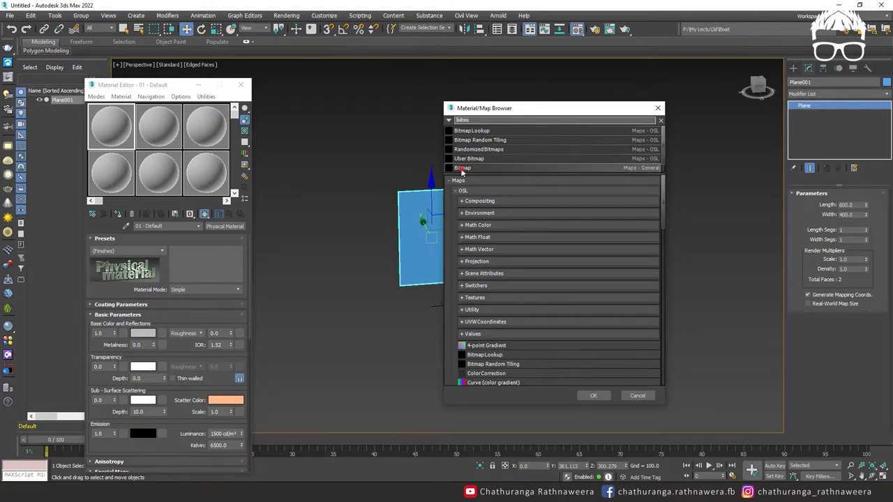
left_click(461, 169)
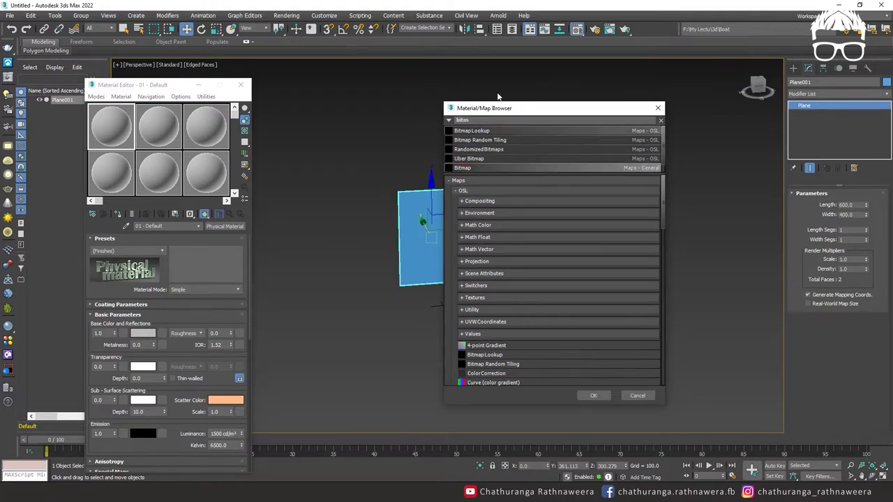
left_click(594, 396)
left_click(80, 84)
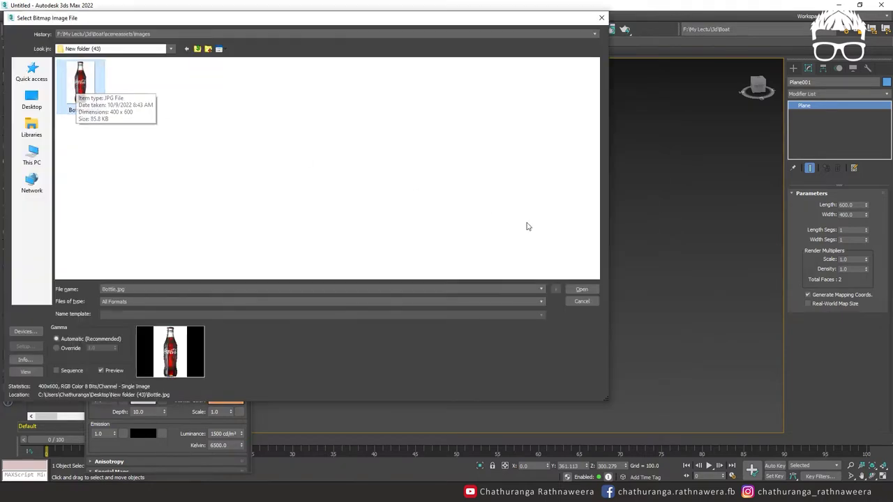
left_click(582, 289)
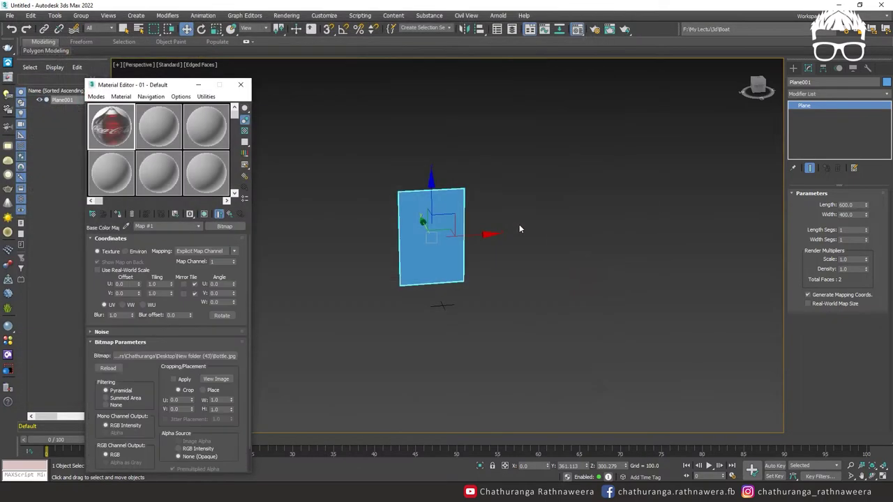
left_click(117, 214)
Render a test preview of the textured plane, then close the render window and Material Editor
mouse_move(493, 320)
middle_mouse_down("alt")
mouse_move(473, 288)
mouse_move(523, 321)
mouse_move(496, 310)
middle_mouse_up("alt")
key("shift+q")
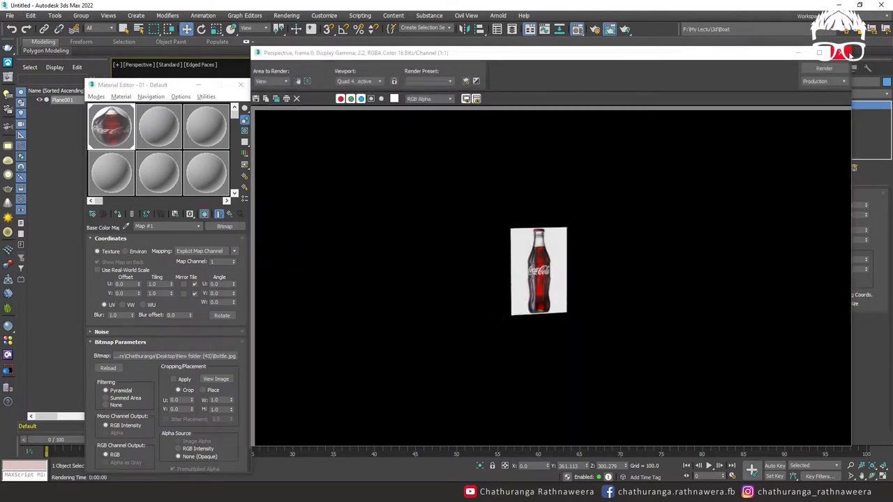
left_click(841, 53)
left_click(240, 84)
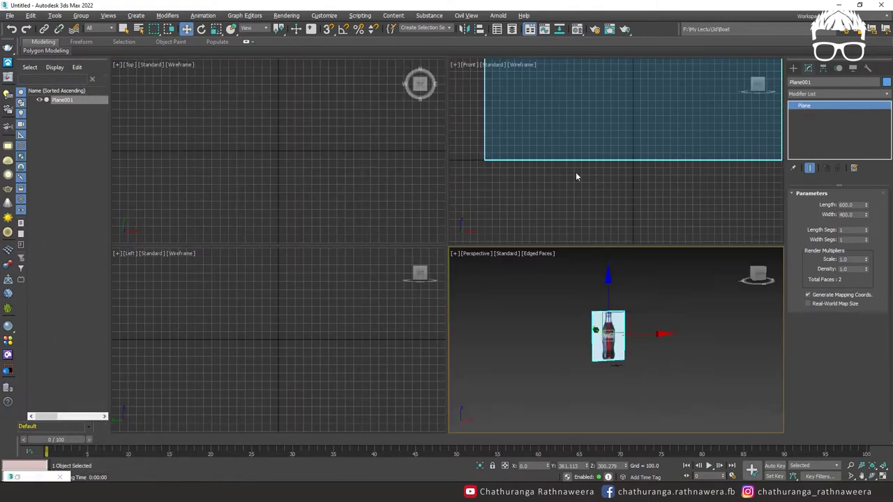
Switch the Front viewport from Wireframe to Default Shading so the bottle texture appears
key("alt+w")
key("alt+w")
scroll(383, 386, "down", 2)
scroll(551, 174, "down", 8)
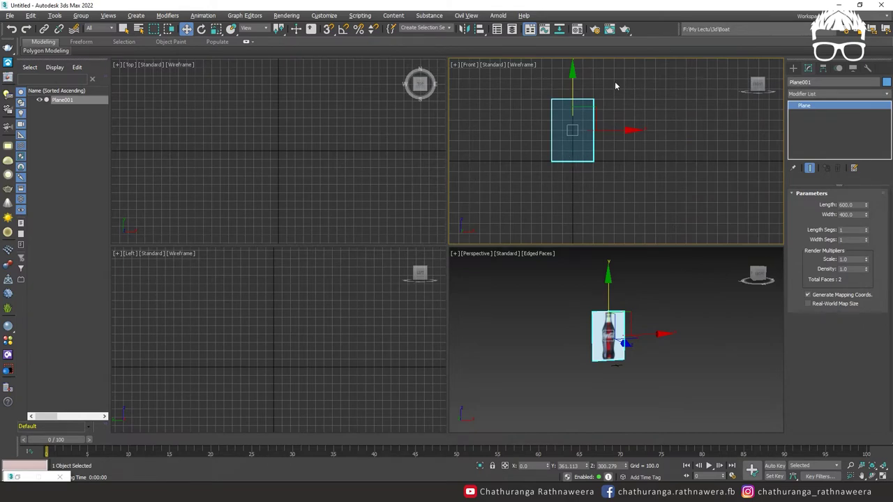
middle_click_drag(590, 180, 615, 216)
middle_click(639, 288)
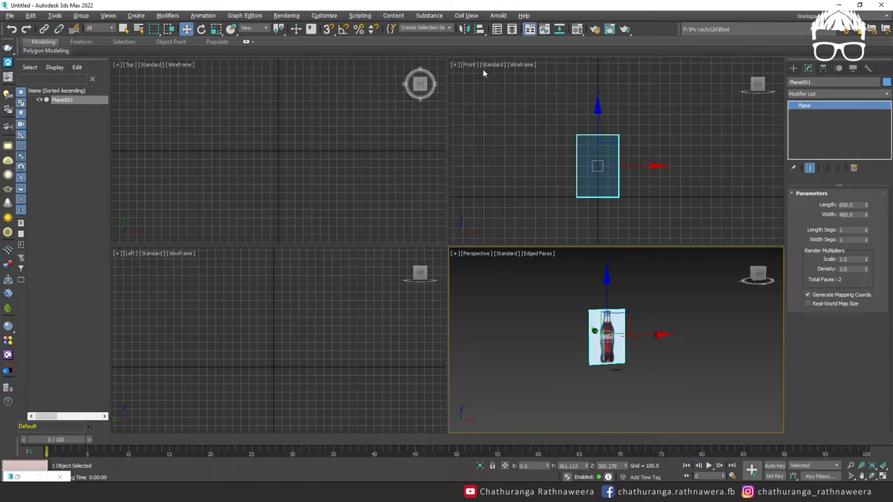
left_click(518, 65)
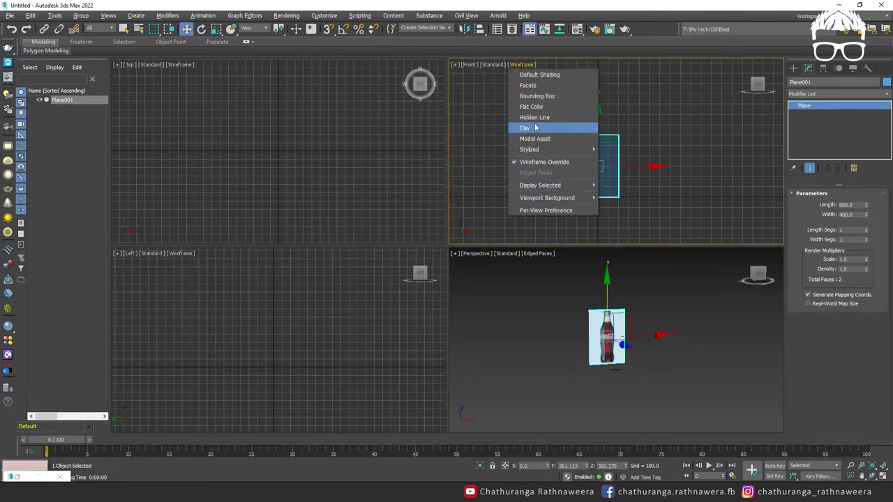
left_click(544, 74)
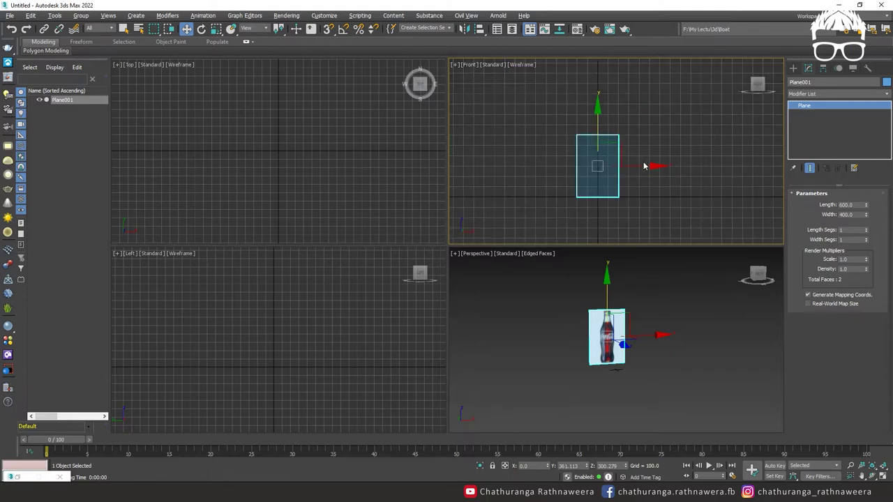
key("F3")
key("F3")
key("F3")
key("F3")
key("F3")
key("F3")
key("F3")
key("F3")
key("F3")
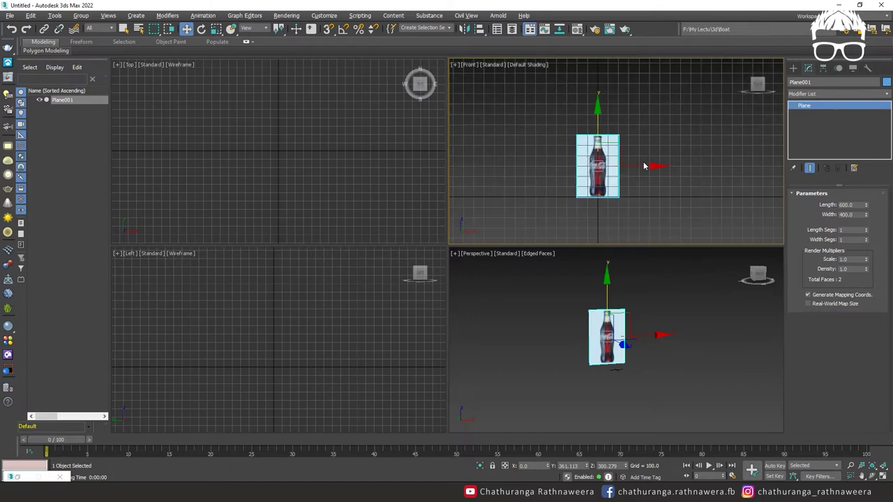
left_click(594, 329)
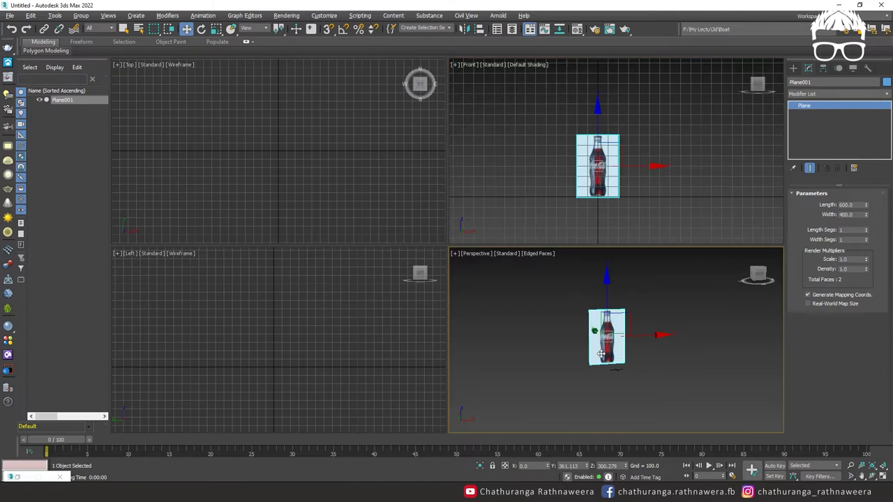
Move the bottle plane along Y in the Perspective view
left_click_drag(593, 328, 610, 333)
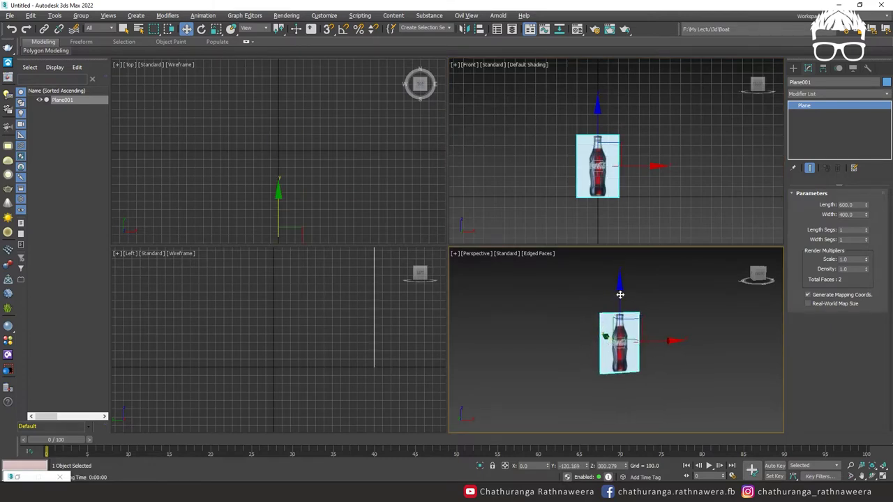
scroll(622, 185, "up", 3)
scroll(620, 183, "up", 1)
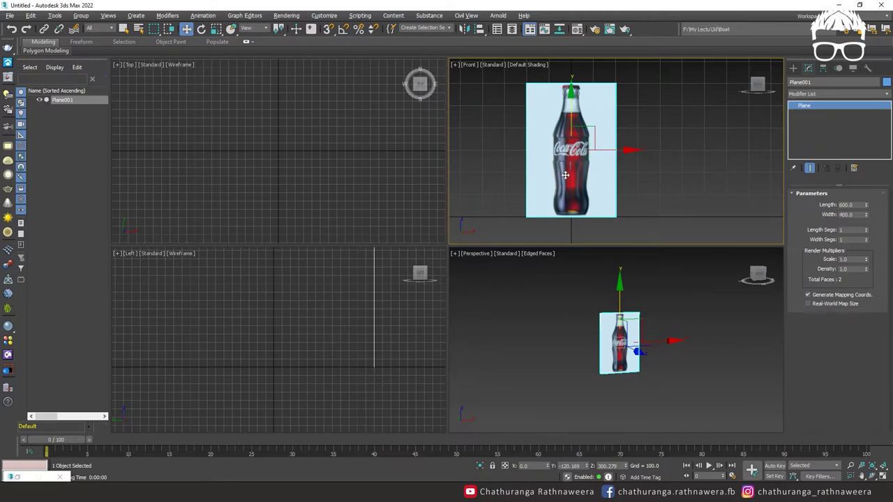
left_click(654, 375)
key("ctrl+z")
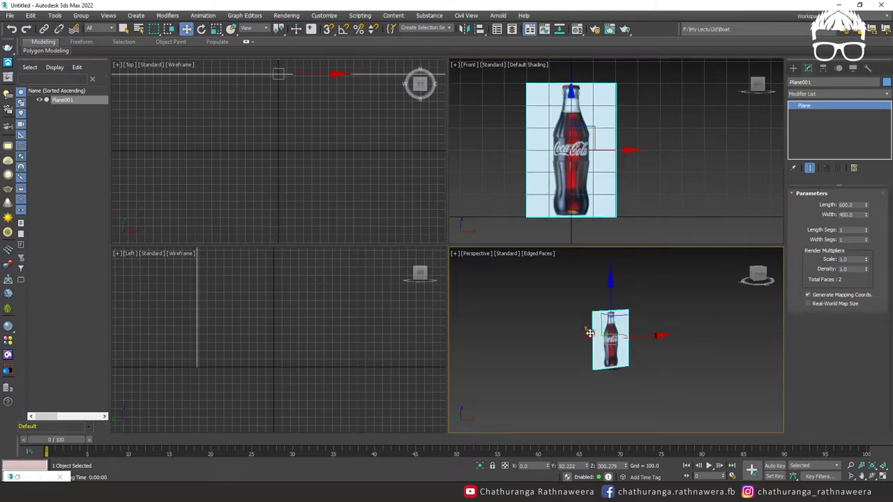
left_click_drag(589, 333, 529, 305)
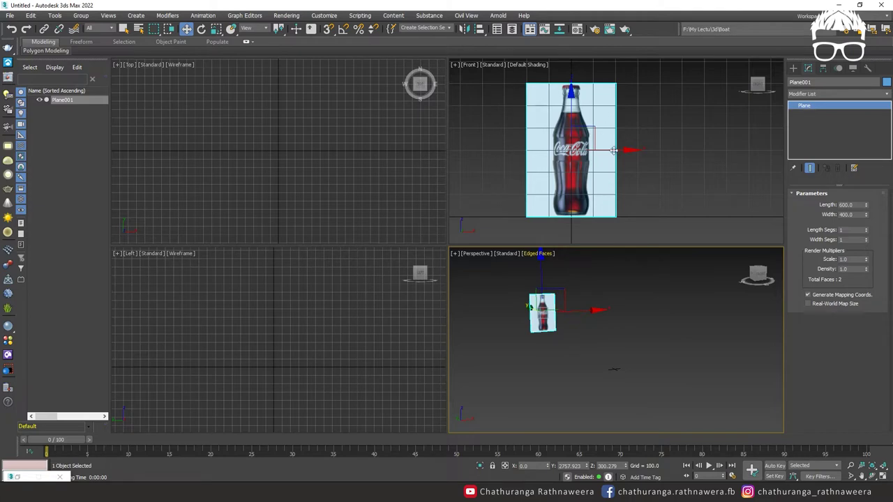
mouse_move(618, 345)
middle_mouse_down("alt")
mouse_move(582, 359)
mouse_move(676, 325)
middle_mouse_up("alt")
Zoom the Top, Left, Front and Perspective views to fit the plane
right_click(350, 217)
key("z")
right_click(373, 323)
key("z")
right_click(493, 184)
key("z")
right_click(580, 349)
key("z")
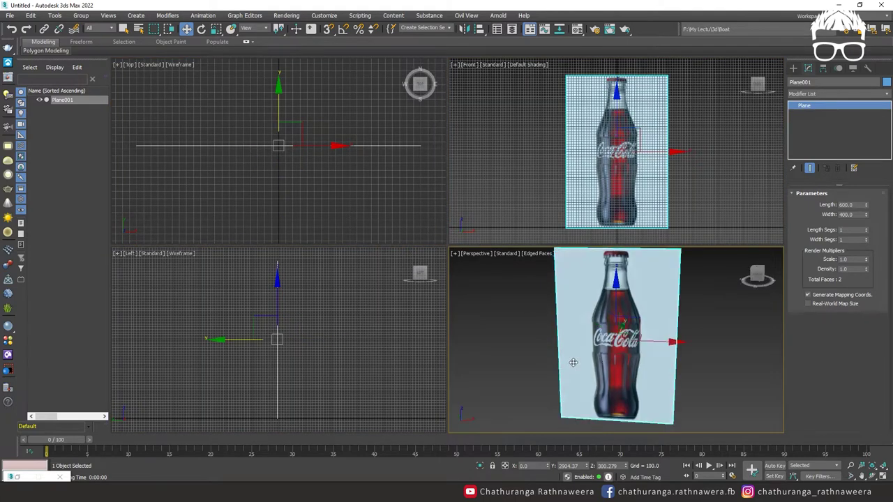
Pan the Perspective view and zoom it to fit the selected bottle plane
scroll(581, 344, "down", 3)
scroll(613, 391, "down", 2)
scroll(622, 415, "down", 2)
scroll(607, 410, "down", 1)
mouse_move(606, 410)
middle_mouse_down()
mouse_move(621, 393)
mouse_move(614, 339)
middle_mouse_up()
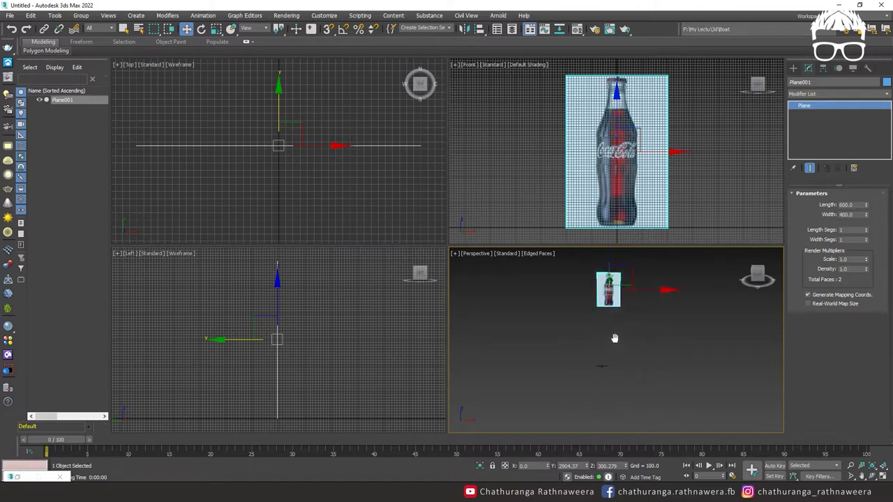
left_click(634, 382)
left_click(608, 286)
key("z")
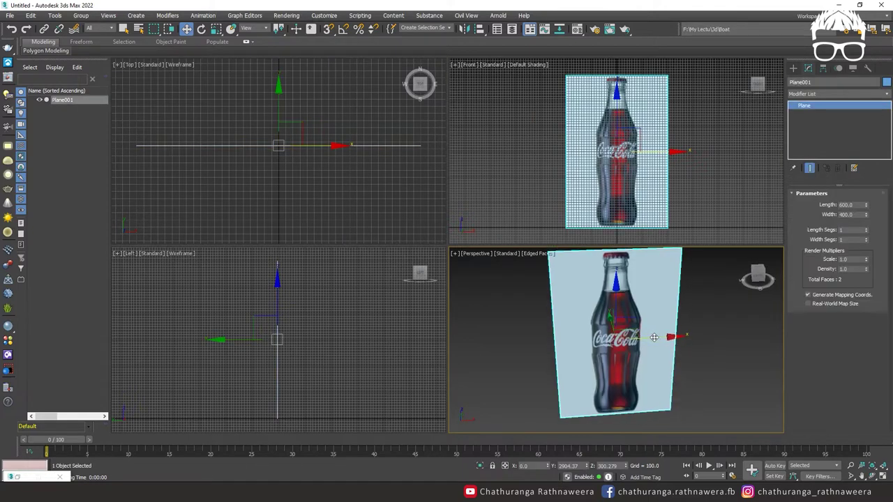
Undo a small X nudge in the Front view, returning the plane's X to 0
right_click(545, 127)
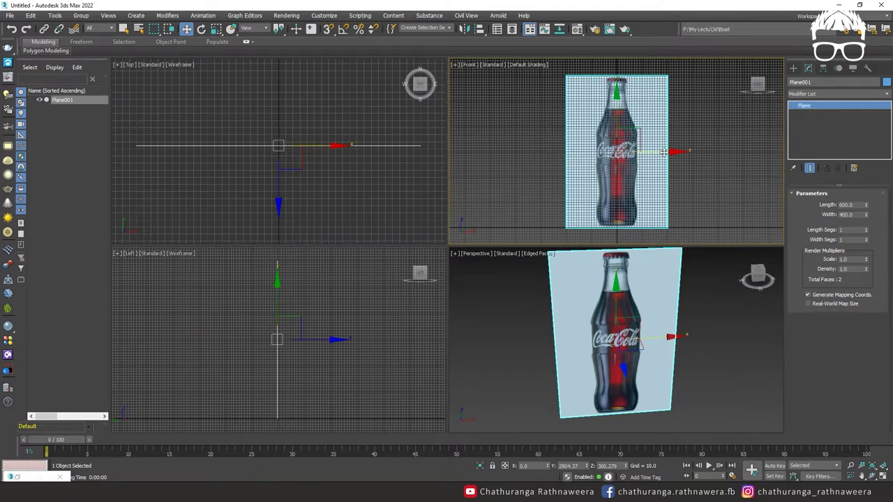
left_click_drag(663, 151, 667, 152)
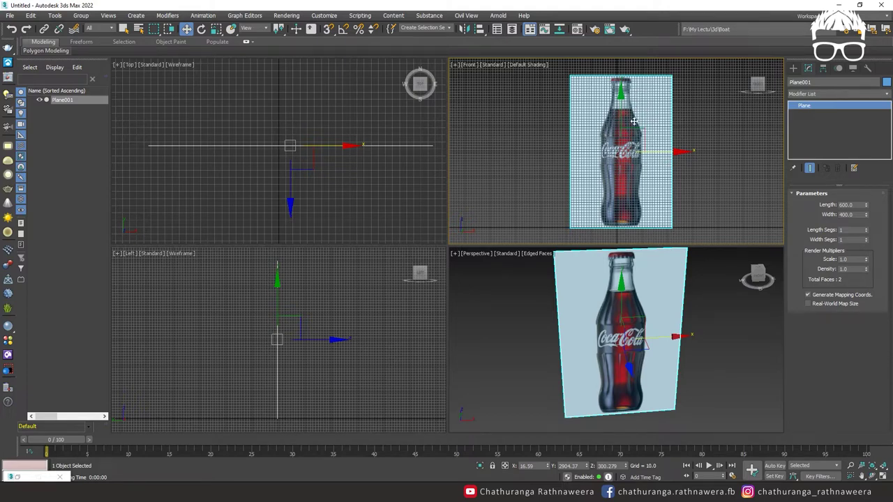
key("ctrl+z")
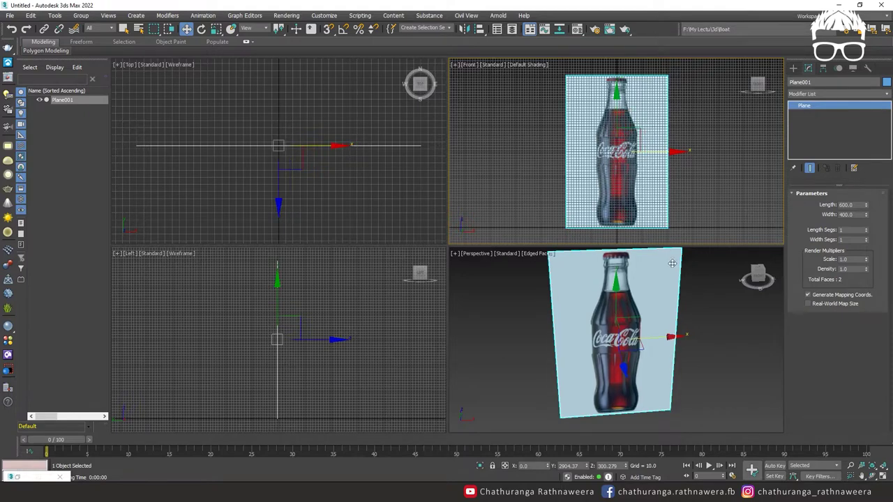
left_click(588, 408)
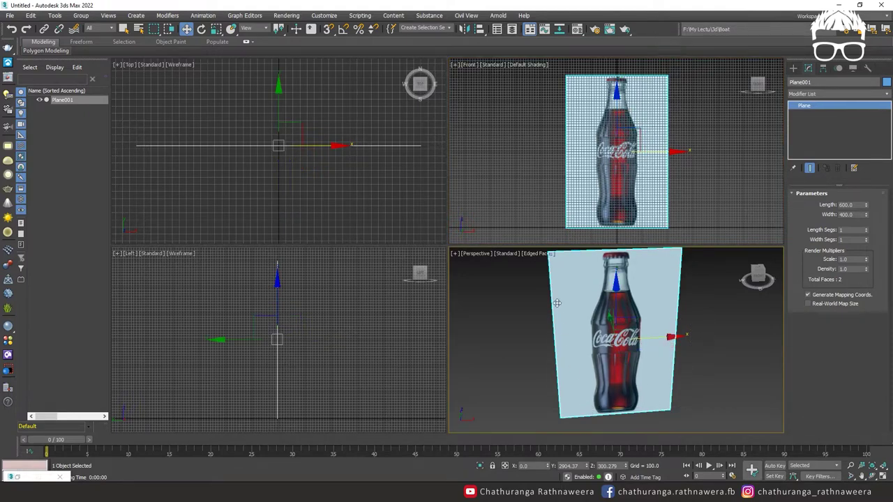
right_click(598, 301)
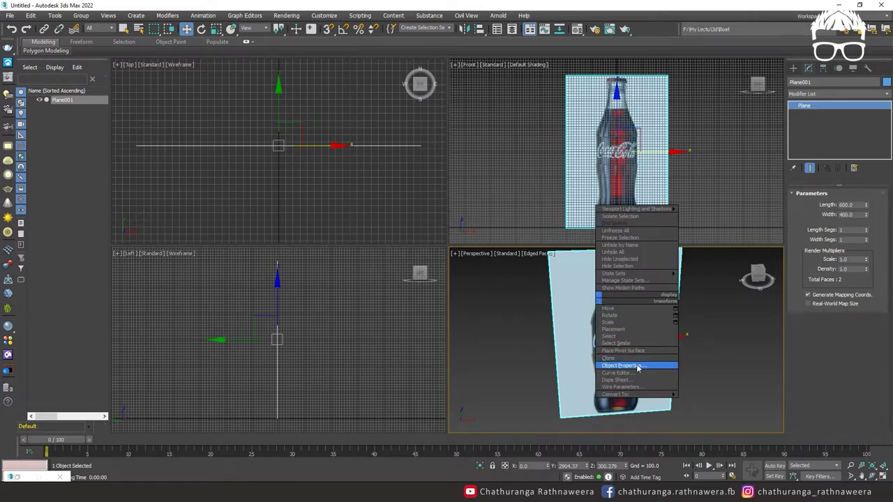
Freeze the plane through Object Properties and orbit to check it
left_click(637, 367)
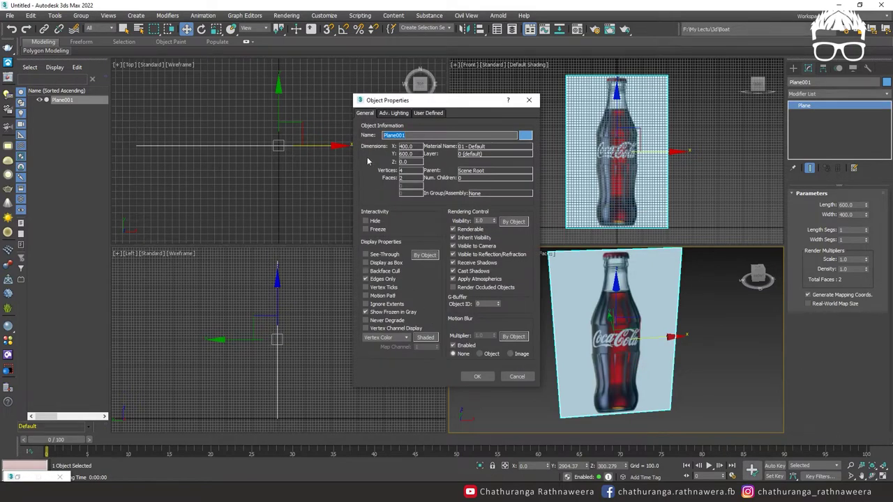
left_click(380, 231)
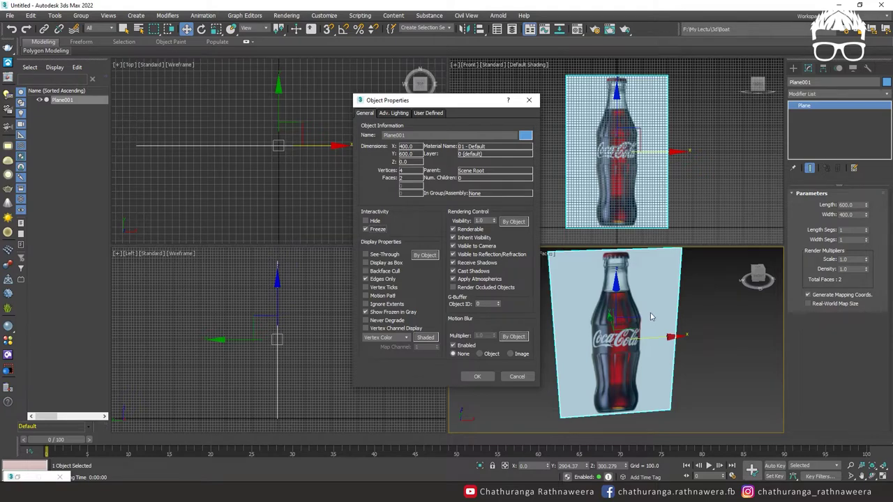
left_click(479, 376)
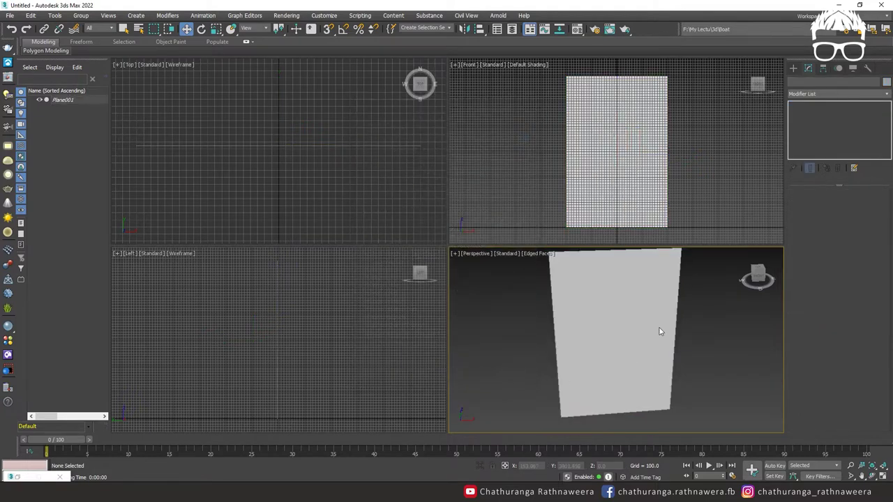
mouse_move(719, 371)
middle_mouse_down("alt")
mouse_move(574, 361)
mouse_move(639, 344)
mouse_move(787, 335)
mouse_move(765, 318)
mouse_move(590, 375)
mouse_move(716, 355)
middle_mouse_up("alt")
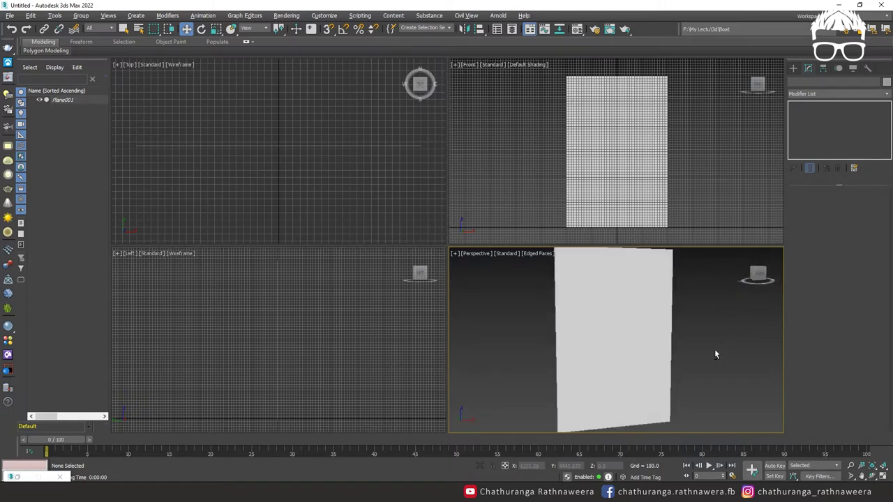
mouse_move(626, 351)
middle_mouse_down("alt")
mouse_move(677, 358)
mouse_move(677, 367)
mouse_move(516, 358)
mouse_move(638, 356)
middle_mouse_up("alt")
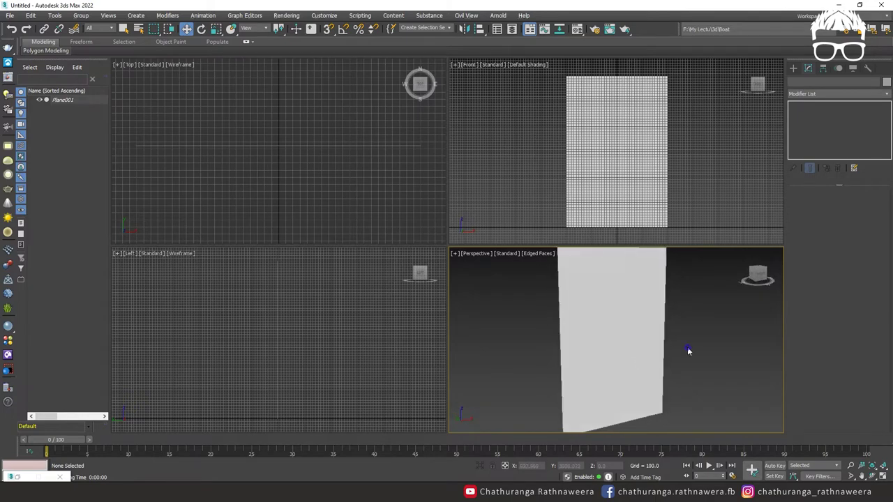
Reopen the plane's Object Properties, keep Freeze on and untick Show Frozen in Gray
left_click(636, 328)
left_click(712, 328)
left_click(597, 321)
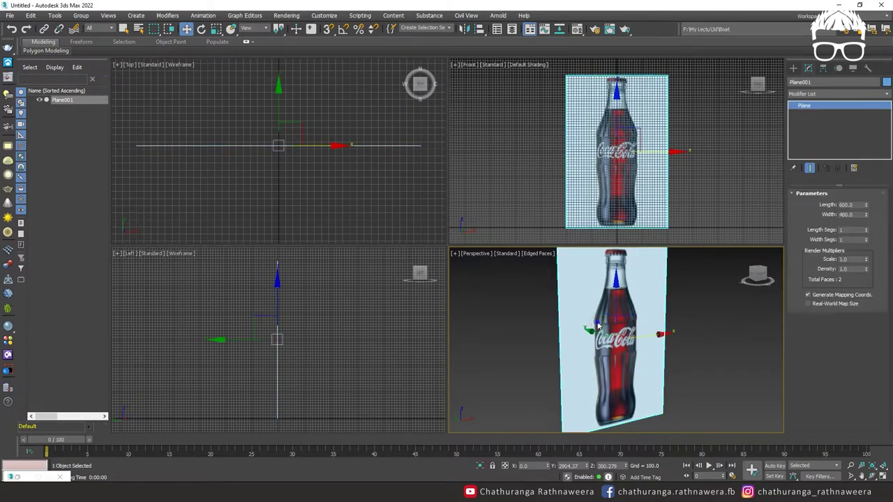
right_click(597, 321)
left_click(629, 391)
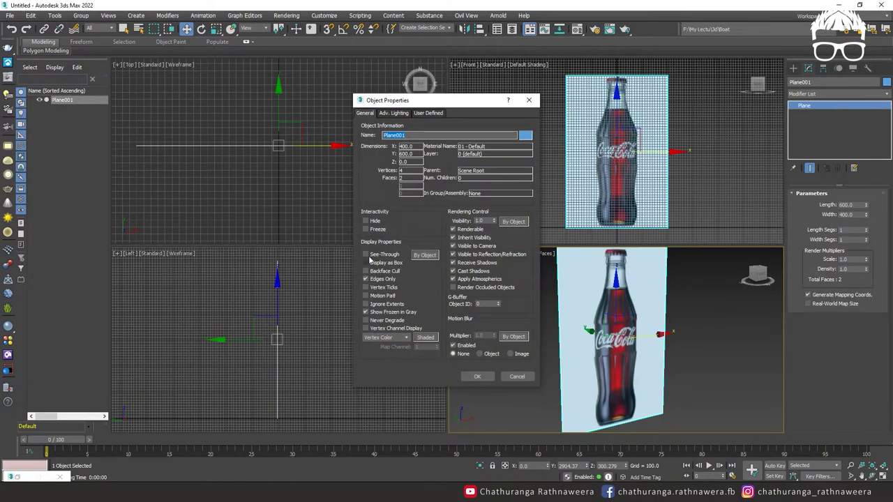
left_click(367, 230)
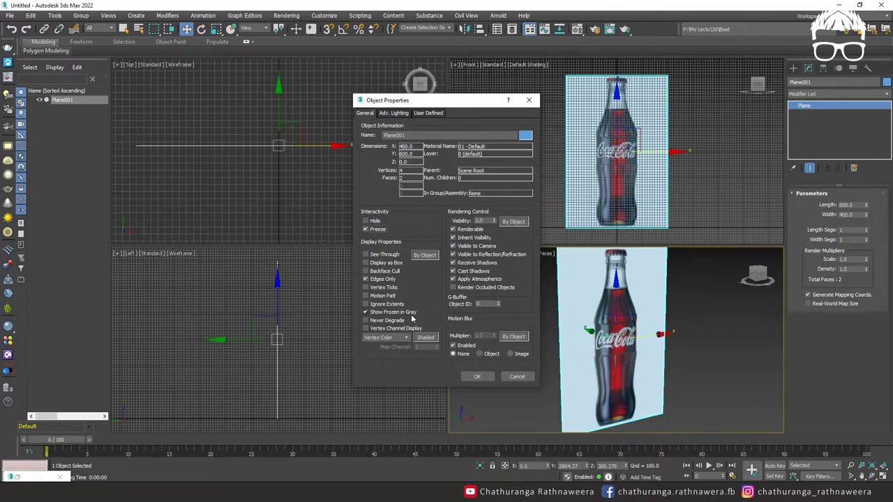
left_click(366, 314)
left_click(486, 378)
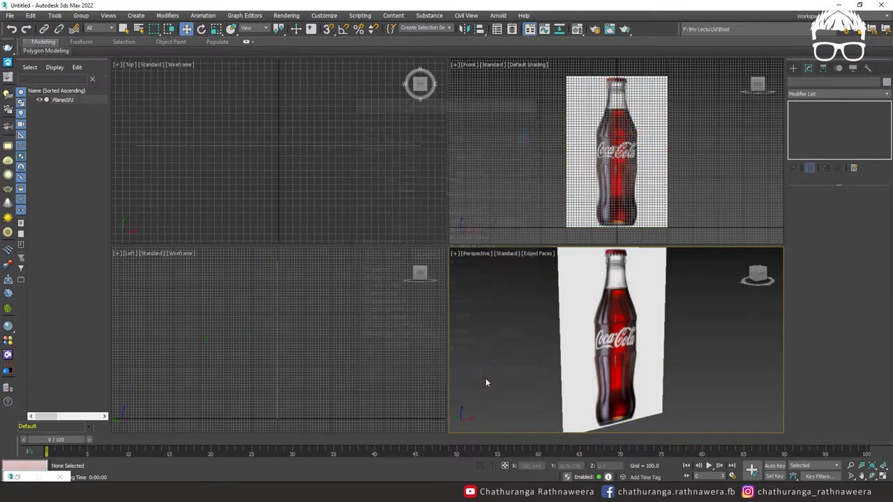
Box-select over the plane in the Perspective and Front views to confirm it stays unselectable
left_click_drag(640, 311, 591, 363)
left_click(525, 97)
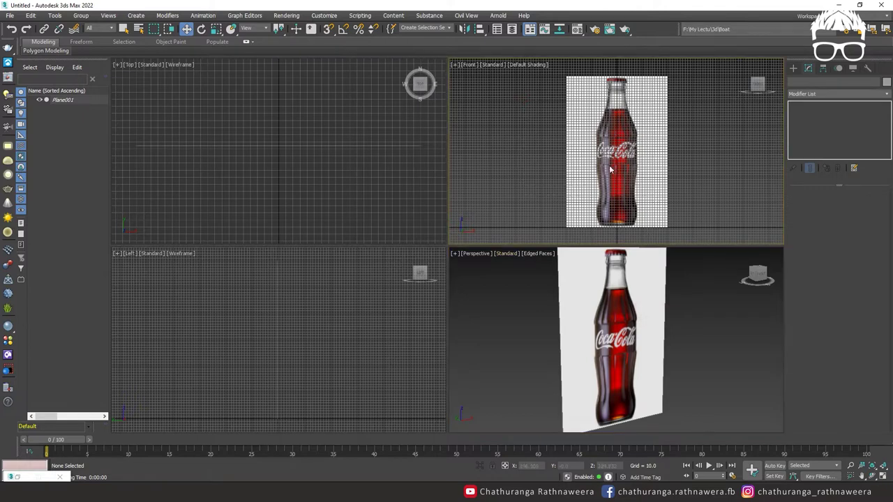
left_click_drag(527, 104, 645, 165)
left_click_drag(654, 204, 656, 205)
scroll(684, 377, "up", 1)
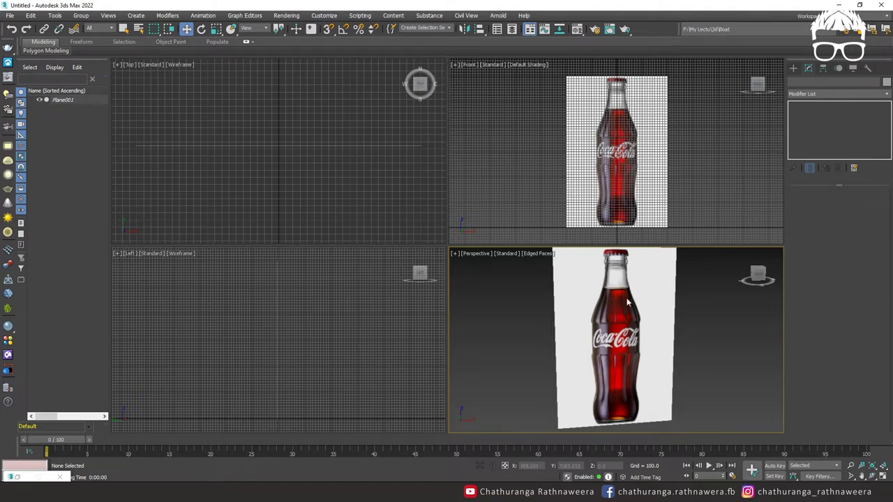
left_click_drag(675, 294, 584, 351)
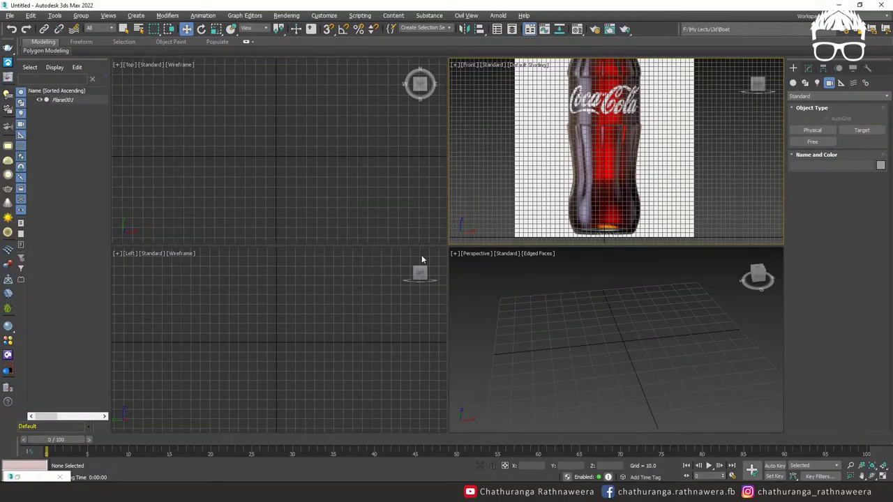
left_click(793, 84)
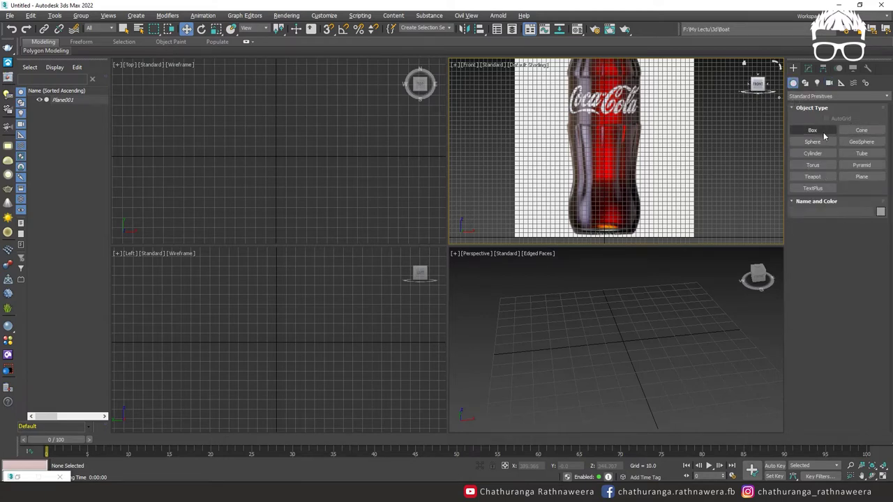
Create a cylinder in the Top view and zero its X and Y positions
left_click(812, 152)
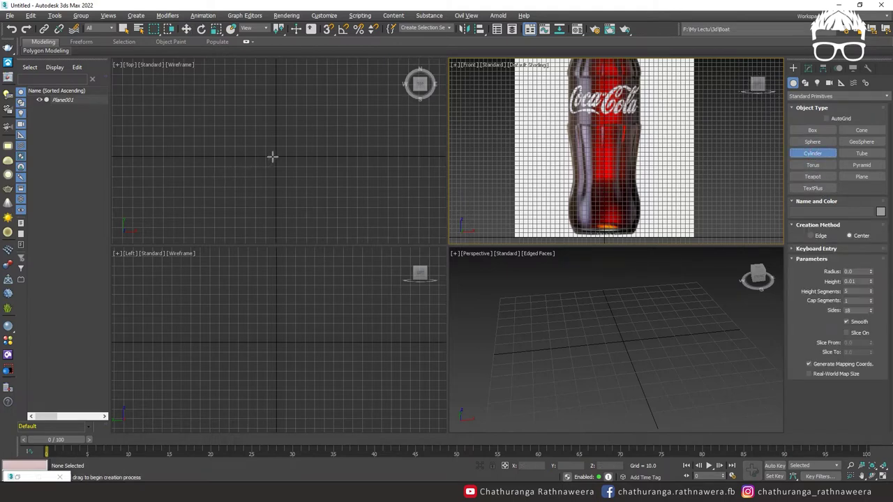
left_click_drag(274, 155, 285, 157)
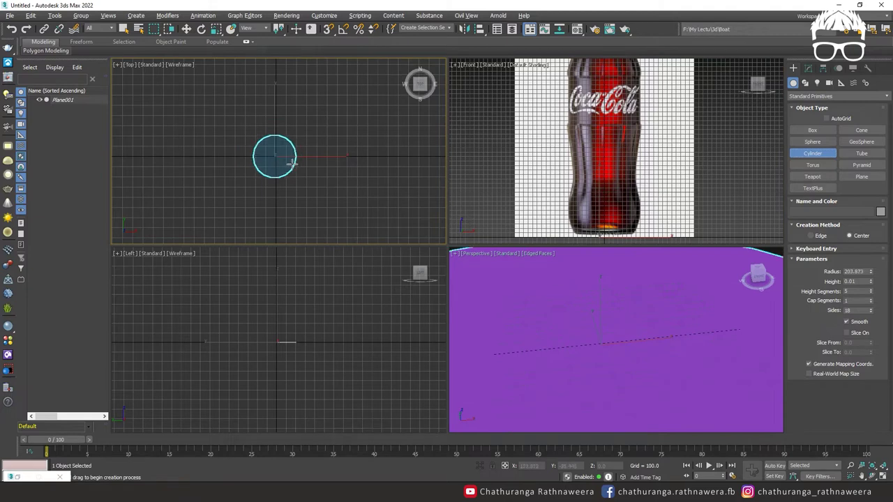
left_click_drag(285, 158, 275, 154)
left_click(275, 145)
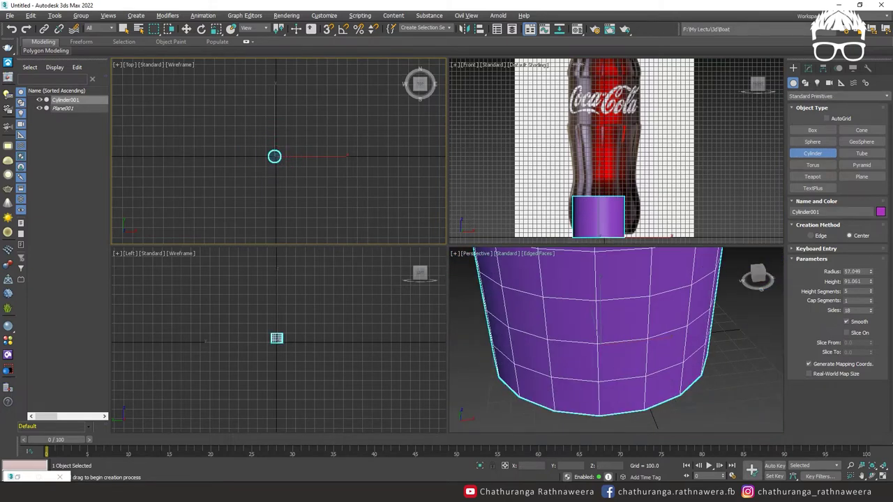
left_click(186, 28)
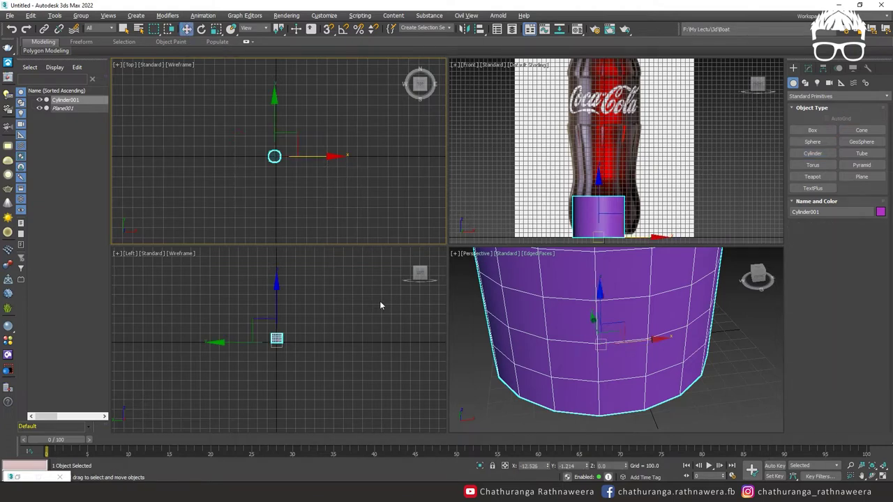
right_click(549, 468)
right_click(587, 468)
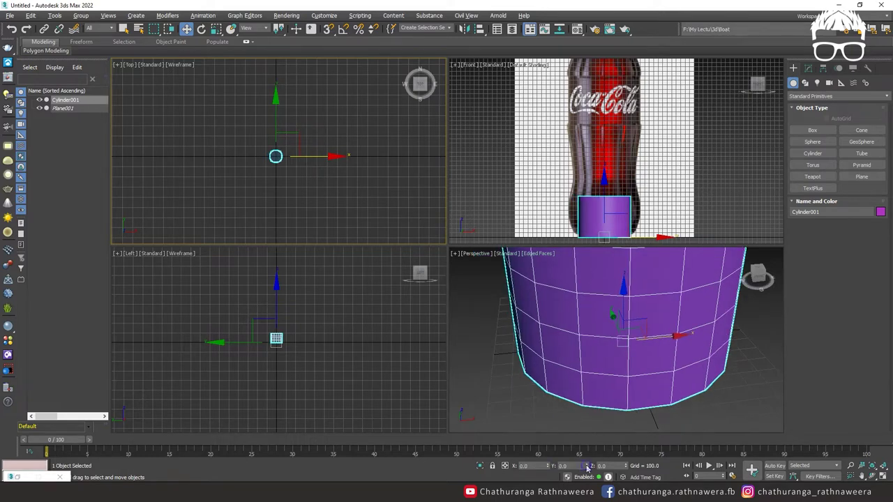
Maximize the Front viewport and frame the cylinder at the bottle's base
middle_click_drag(627, 173, 586, 159)
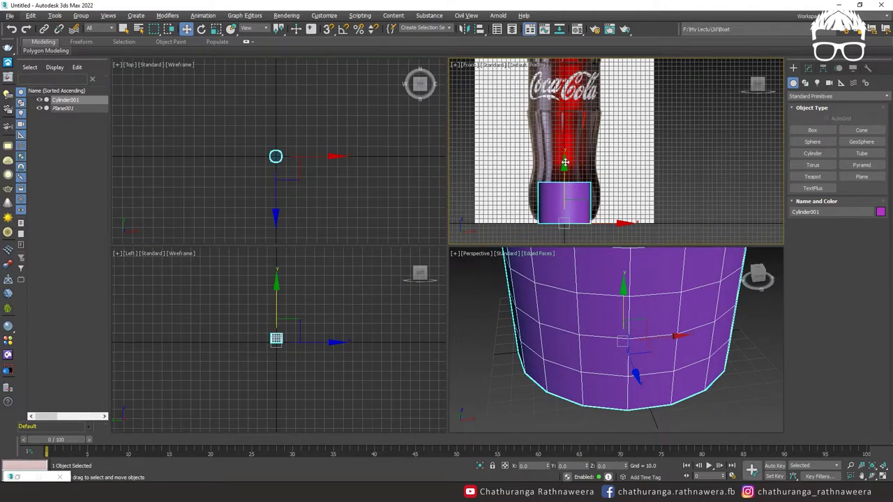
key("alt+w")
scroll(562, 161, "down", 1)
middle_click_drag(393, 179, 466, 202)
scroll(503, 346, "up", 3)
mouse_move(502, 347)
middle_mouse_down()
mouse_move(484, 257)
mouse_move(474, 255)
middle_mouse_up()
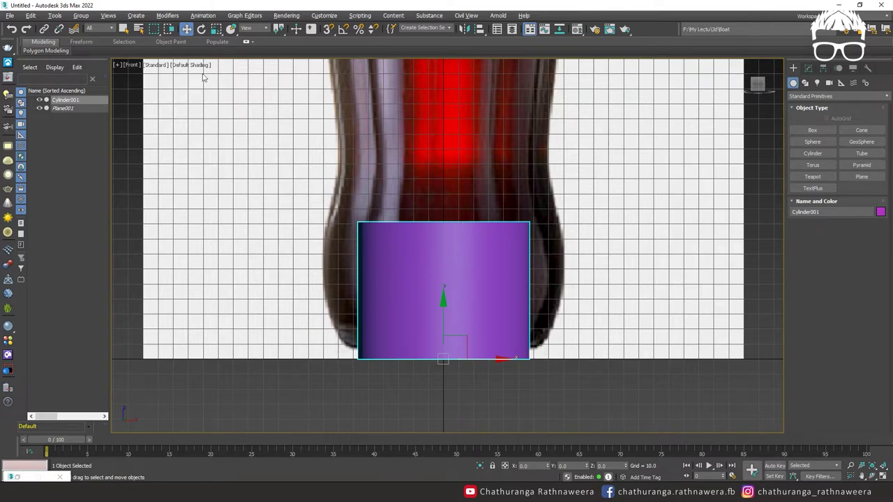
Switch the front viewport to Edged Faces so the cylinder's polygon edges show over its shading
left_click(175, 65)
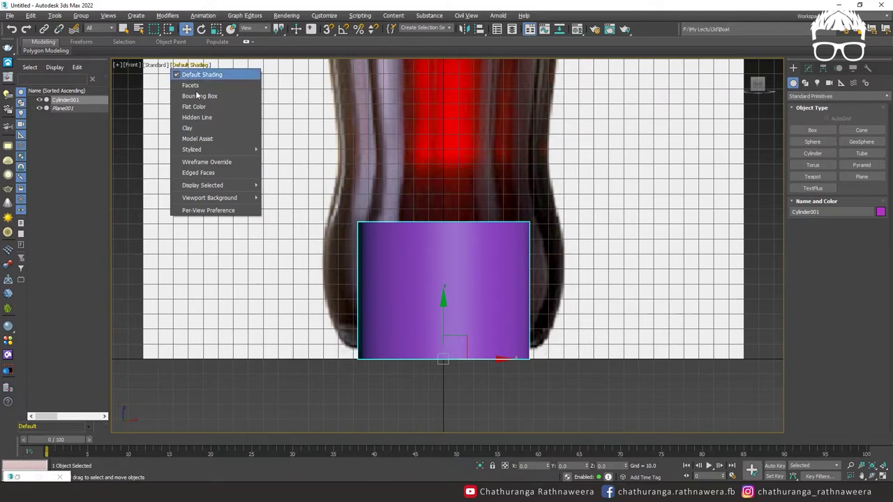
left_click(185, 65)
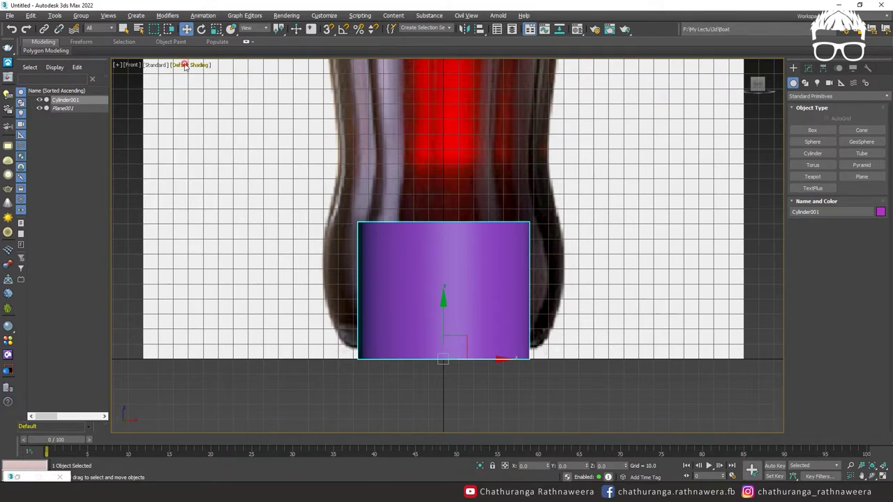
left_click(185, 65)
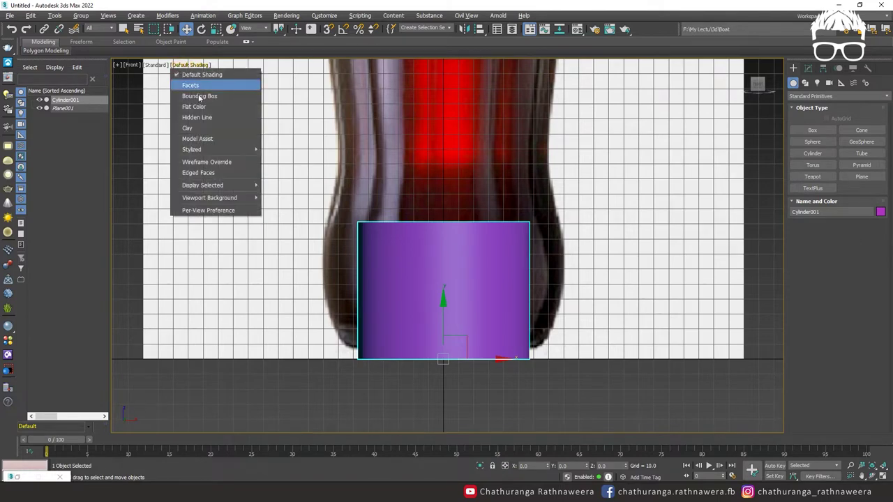
left_click(201, 173)
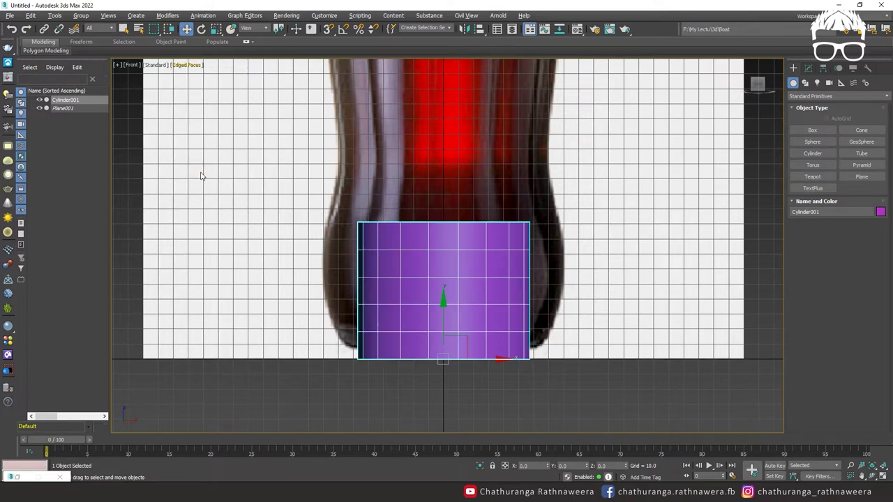
key("F4")
key("F4")
key("F4")
key("F4")
key("F4")
In Cylinder001's Parameters, set Height Segments to 1 and Sides to 60
left_click(809, 68)
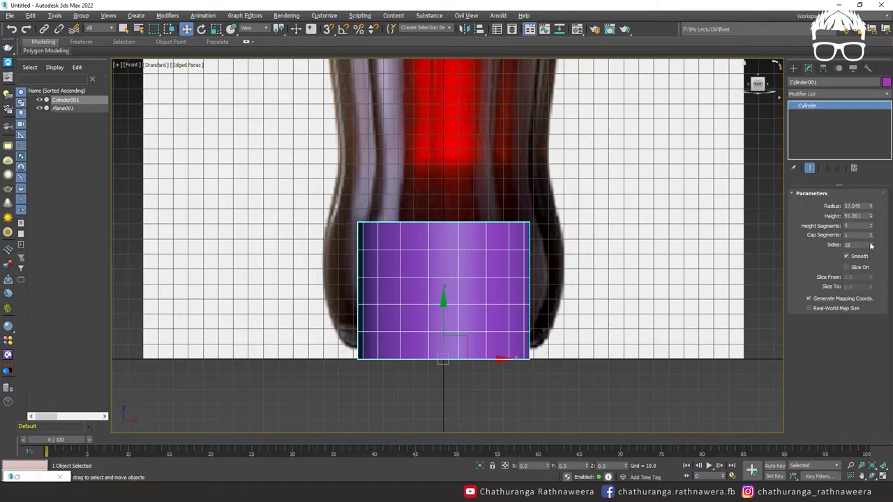
left_click(870, 224)
left_click(870, 223)
left_click(870, 224)
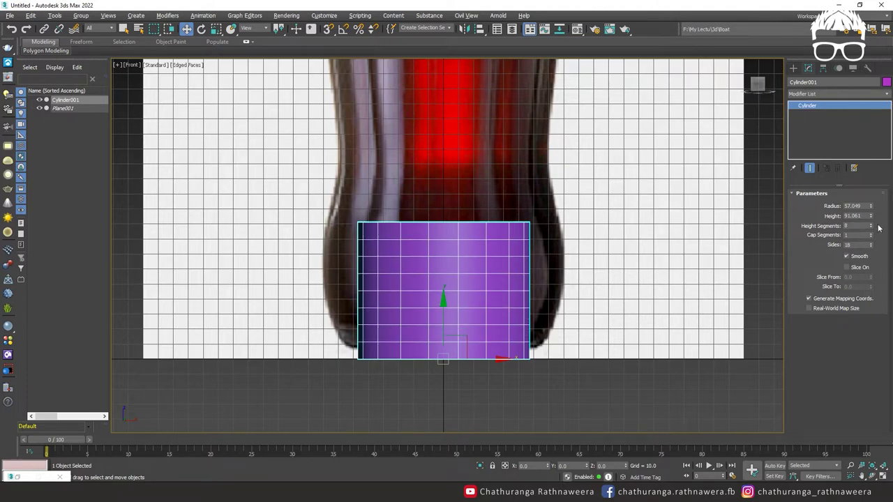
right_click(870, 226)
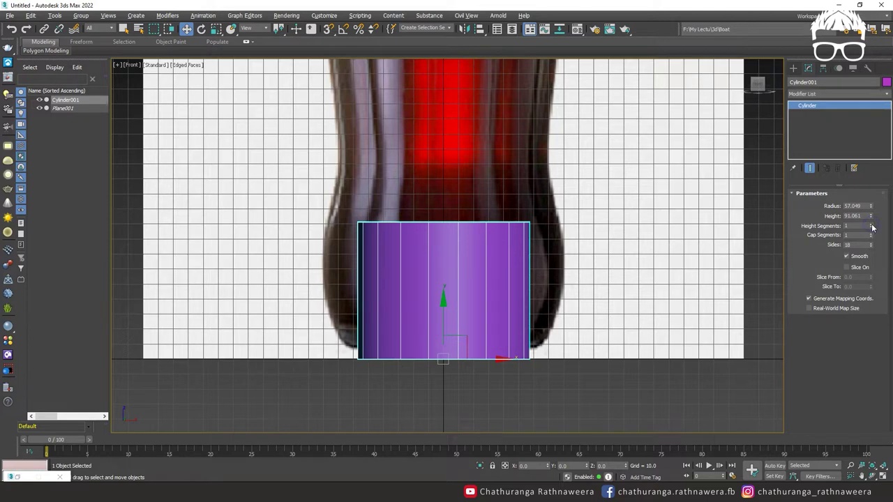
left_click_drag(870, 246, 870, 236)
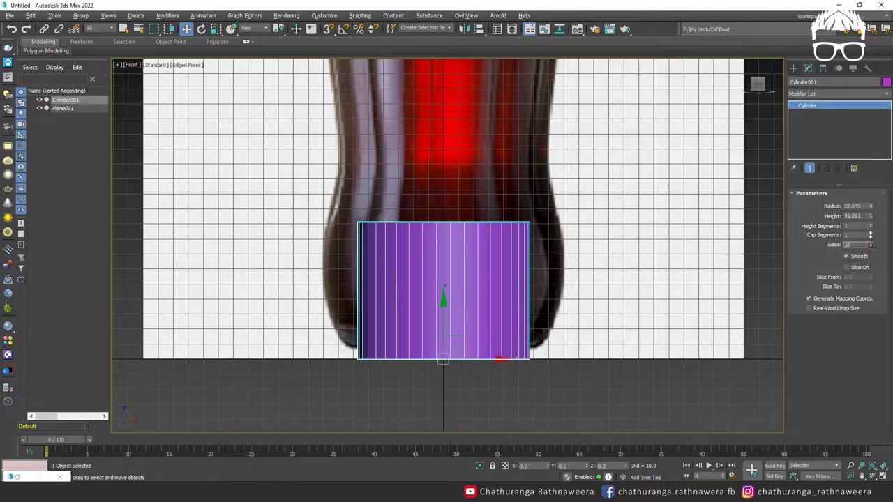
left_click_drag(869, 235, 870, 227)
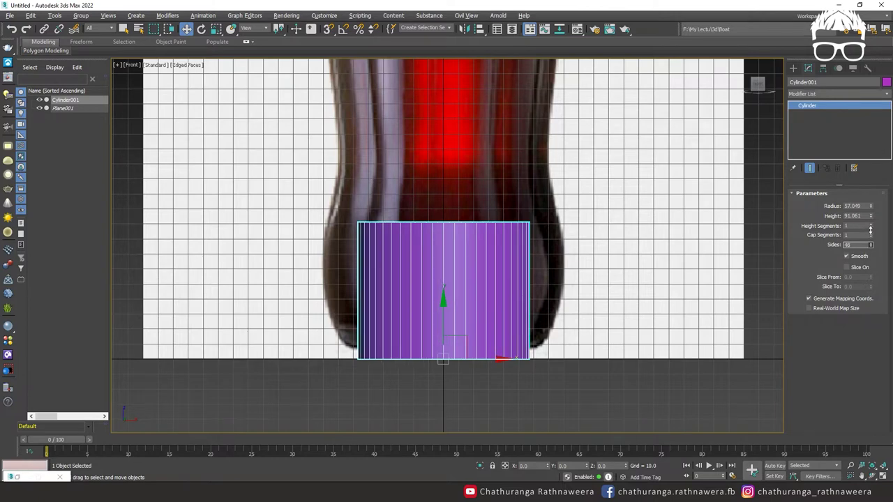
left_click_drag(869, 228, 870, 224)
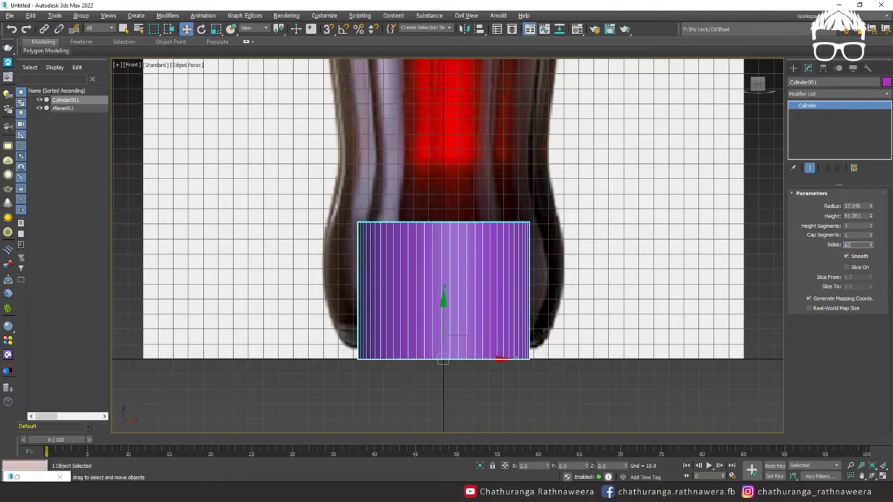
type("60")
key("Return")
Pan the front view past the Coca-Cola logo to frame the purple cylinder at the bottle base
mouse_move(522, 186)
middle_mouse_down()
mouse_move(487, 342)
mouse_move(528, 283)
middle_mouse_up()
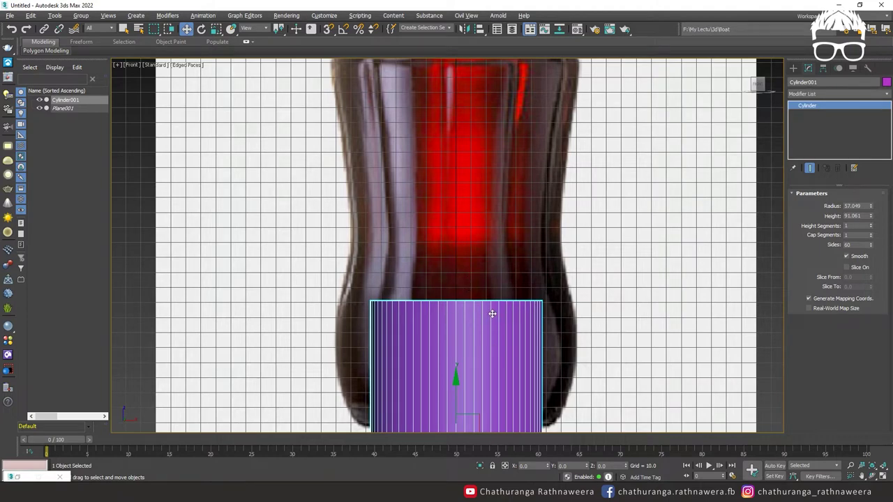
middle_click_drag(557, 87, 560, 96)
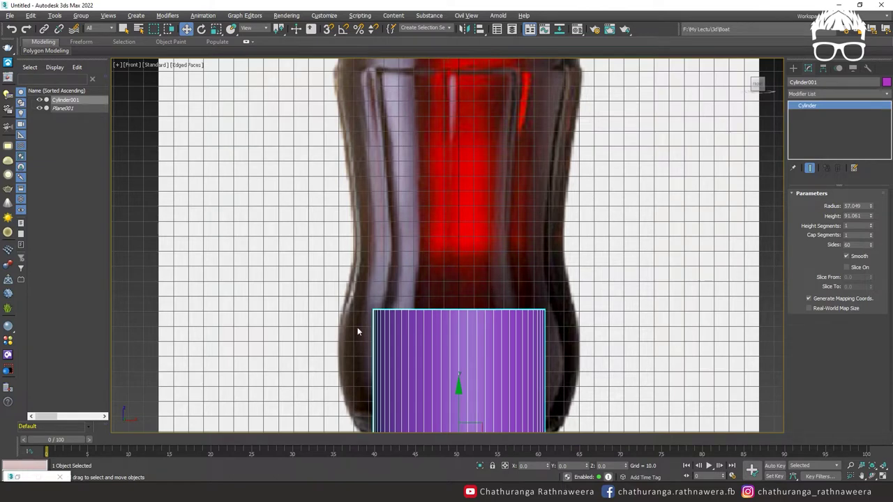
middle_click_drag(525, 143, 536, 193)
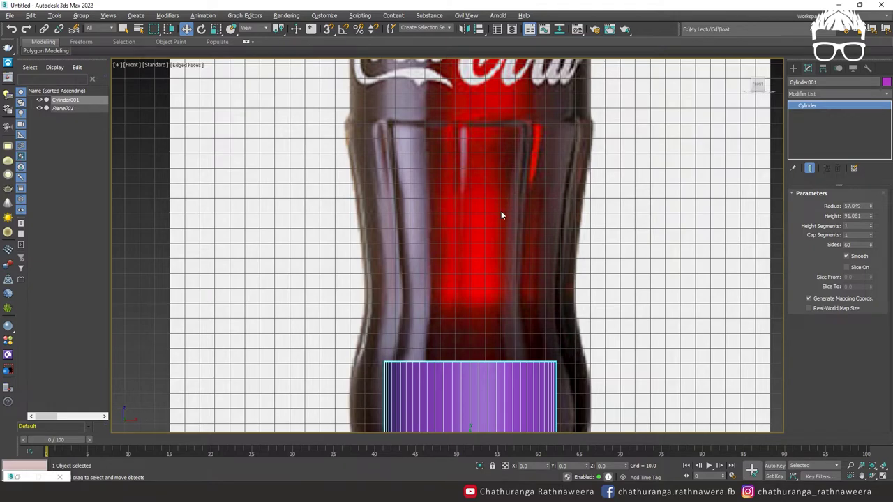
middle_click_drag(538, 218, 516, 116)
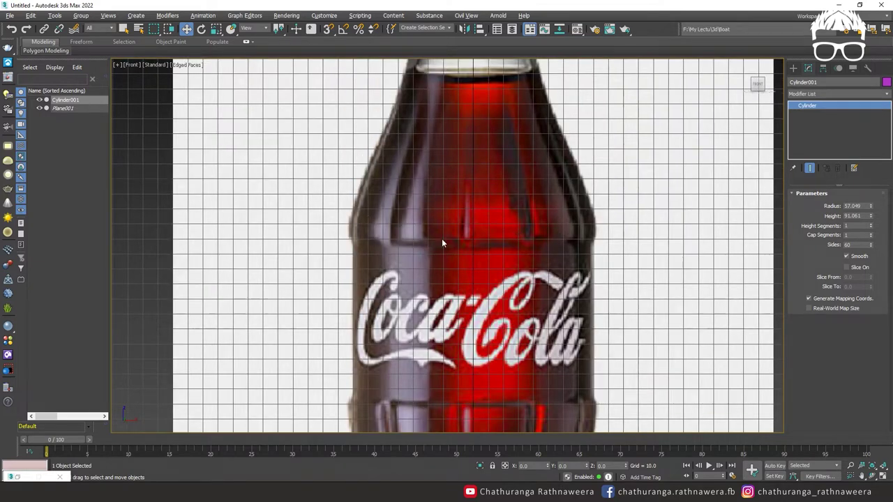
middle_click_drag(441, 238, 438, 96)
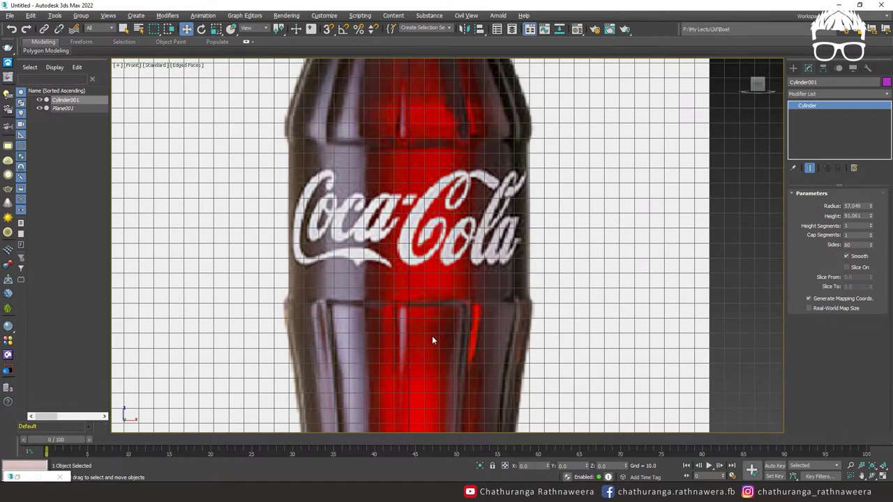
middle_click_drag(432, 339, 418, 136)
middle_click_drag(383, 182, 408, 309)
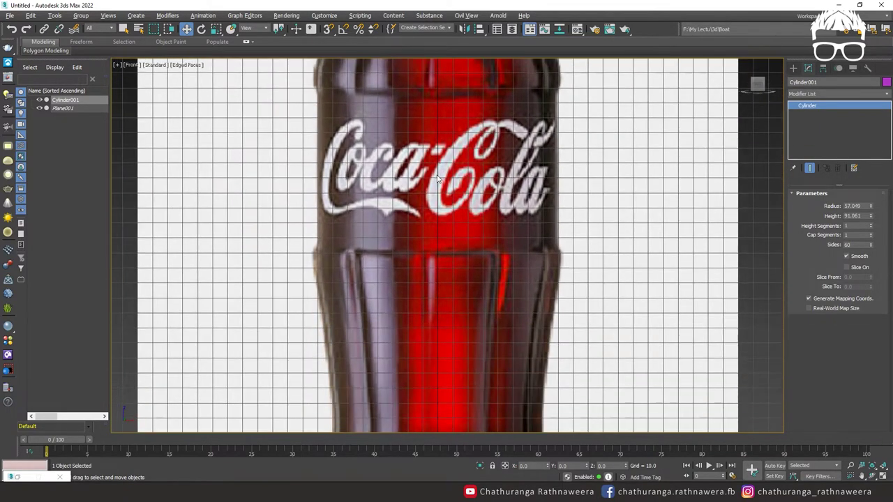
middle_click_drag(474, 207, 417, 175)
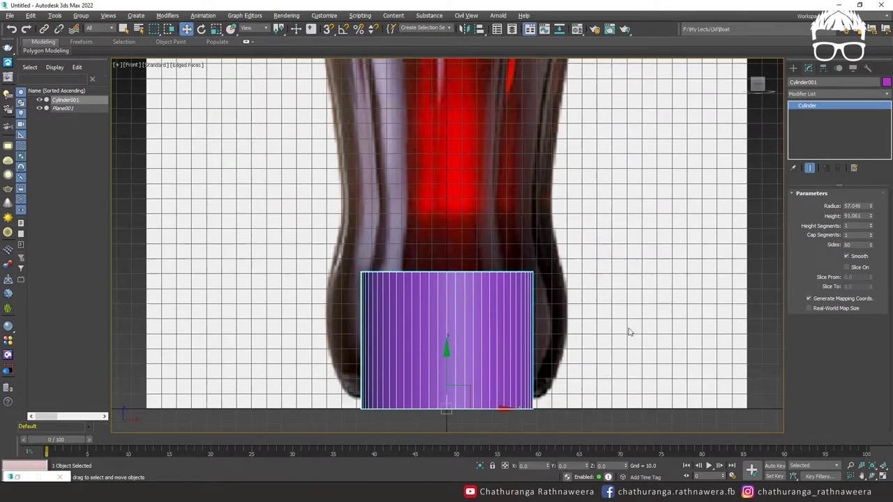
middle_click_drag(497, 358, 533, 315)
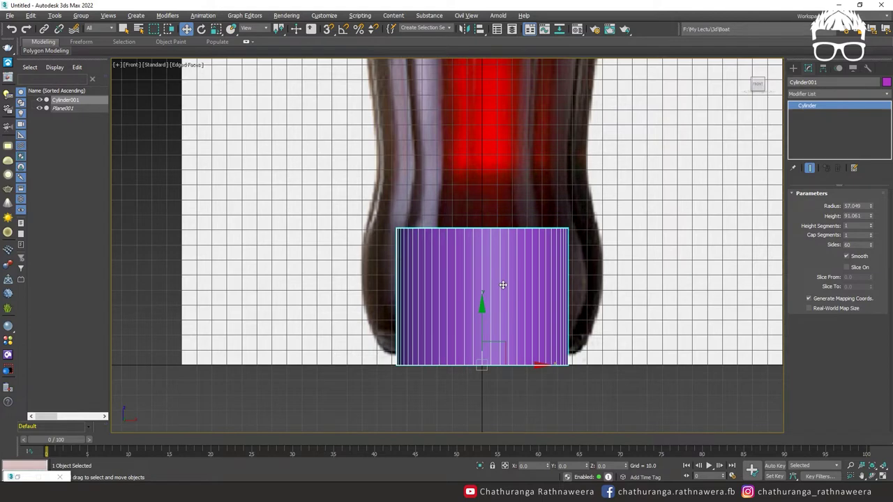
Convert the cylinder to an Editable Poly and frame it in the perspective view
right_click(503, 287)
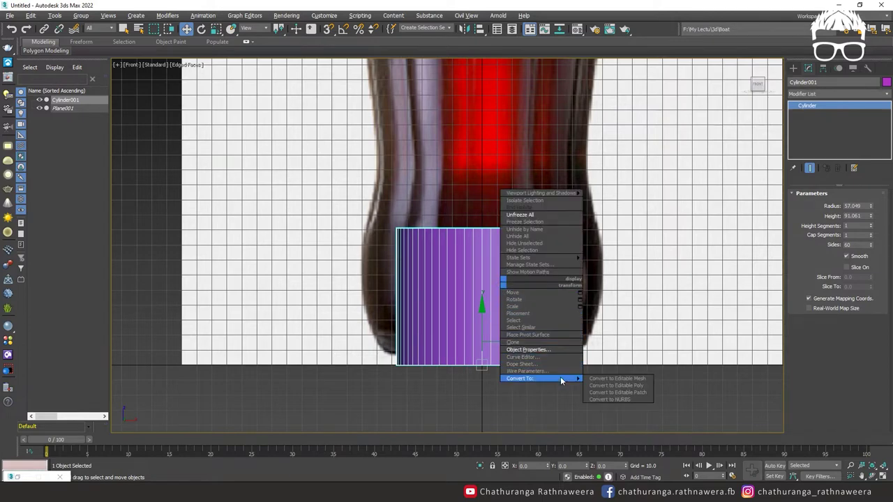
mouse_move(537, 378)
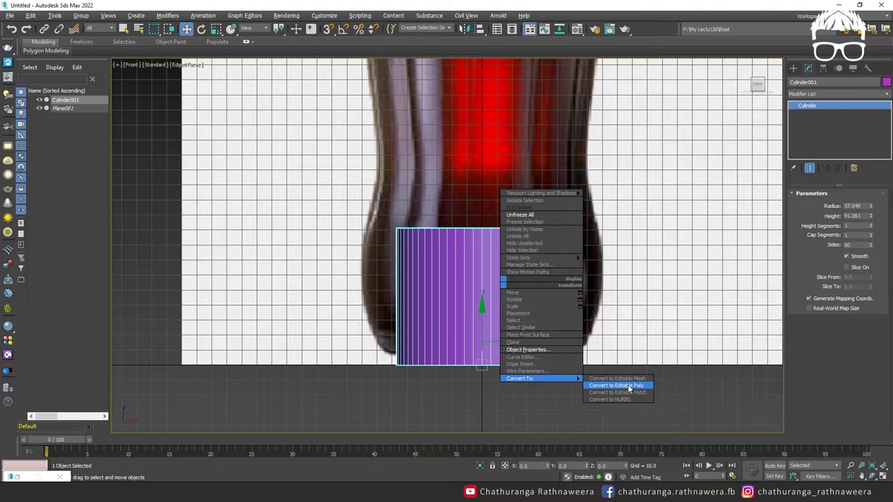
left_click(629, 387)
key("p")
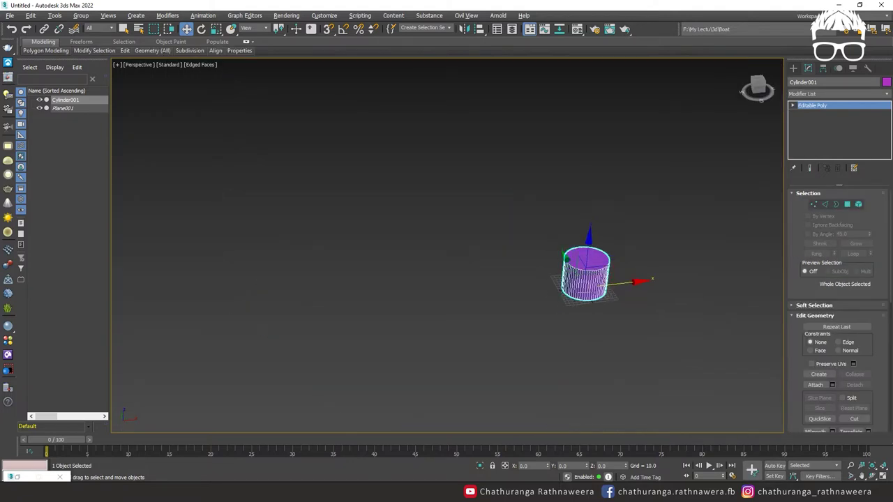
scroll(558, 237, "up", 5)
middle_click_drag(698, 209, 678, 231)
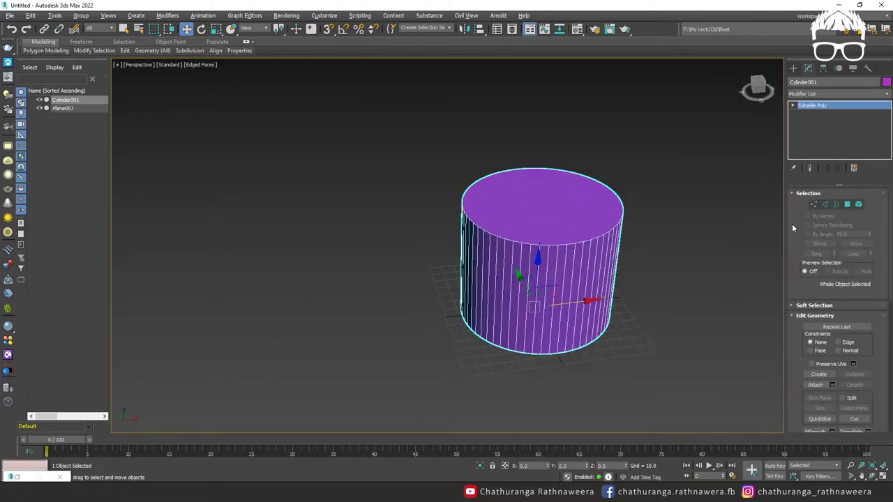
Delete the cylinder's top and bottom cap polygons to leave an open tube
left_click(845, 203)
left_click(569, 217)
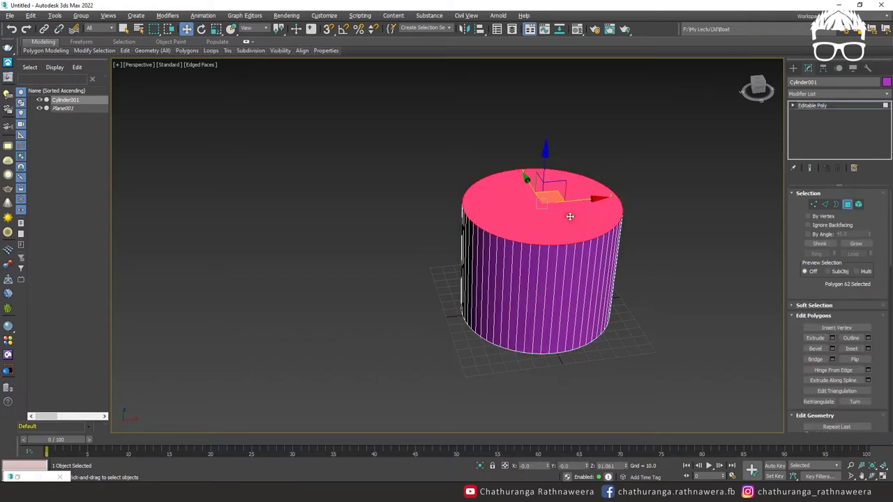
key("Delete")
middle_click_drag(534, 247, 530, 259, "alt")
left_click(532, 259)
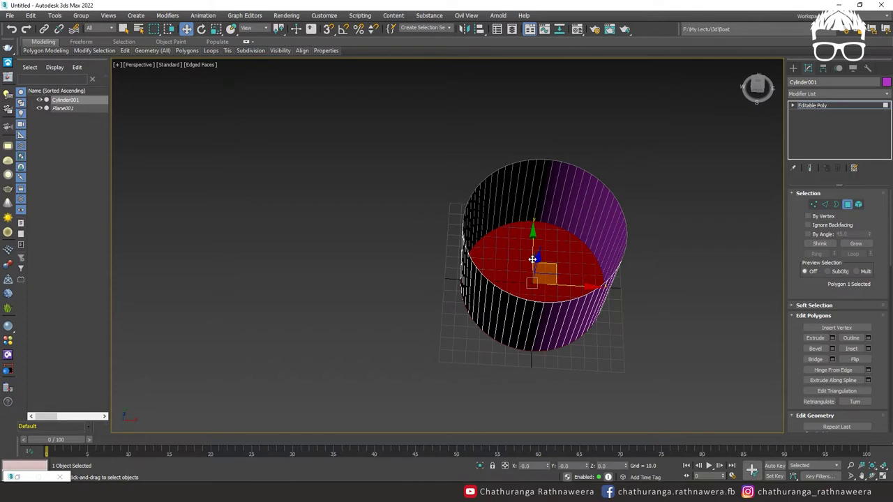
key("Delete")
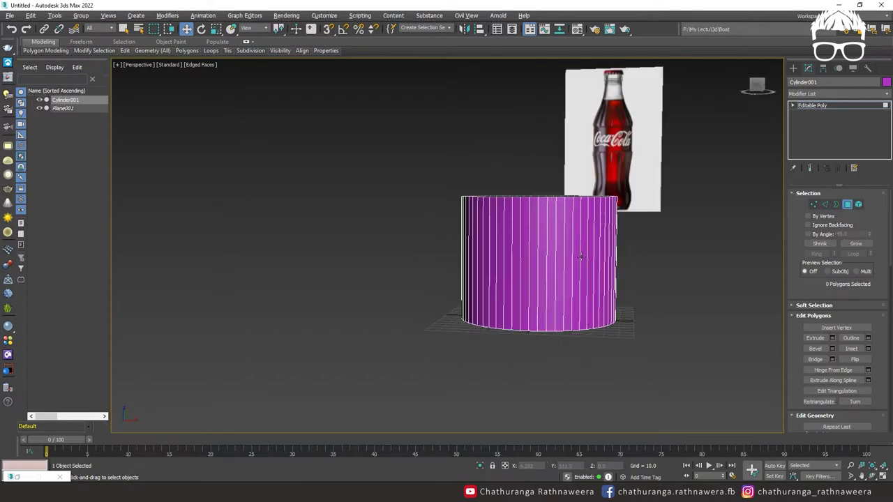
Select the top vertex ring and move it down to shorten the tube into a thin band
key("1")
left_click_drag(366, 156, 663, 235)
left_click_drag(538, 160, 537, 220)
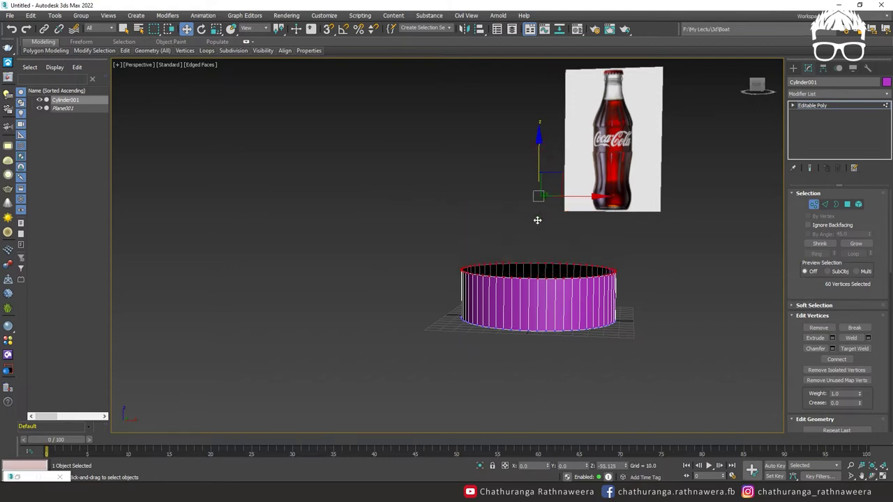
mouse_move(654, 330)
middle_mouse_down("alt")
mouse_move(670, 330)
mouse_move(654, 314)
middle_mouse_up("alt")
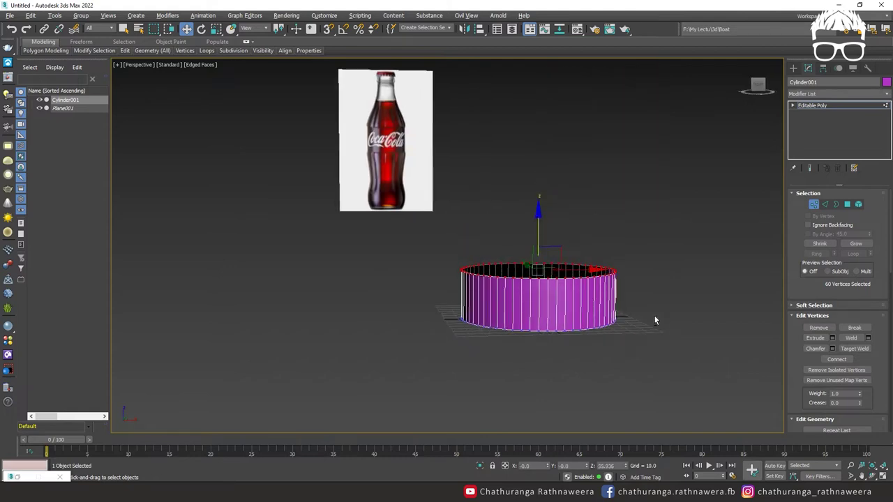
key("alt+w")
key("alt+w")
middle_click_drag(502, 308, 499, 278)
left_click_drag(347, 236, 685, 414)
left_click_drag(377, 258, 587, 304)
left_click_drag(483, 247, 482, 45)
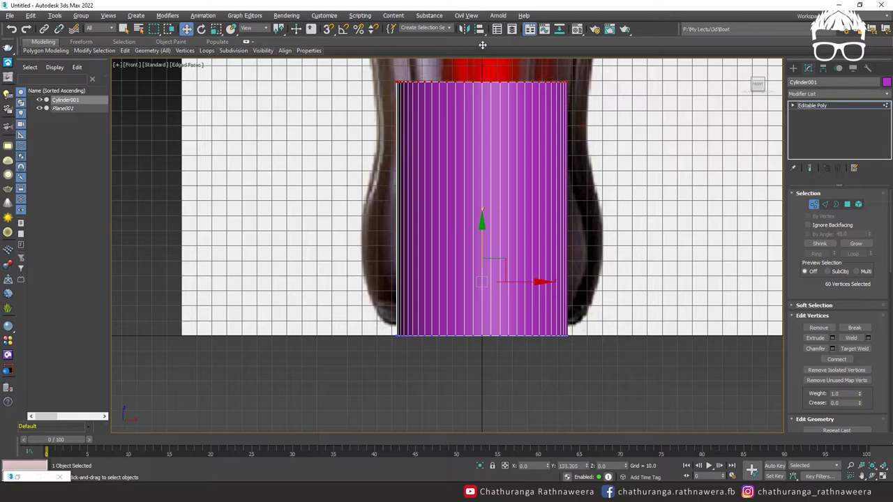
mouse_move(482, 44)
left_mouse_down()
mouse_move(478, 118)
mouse_move(496, 220)
mouse_move(512, 243)
mouse_move(506, 255)
left_mouse_up()
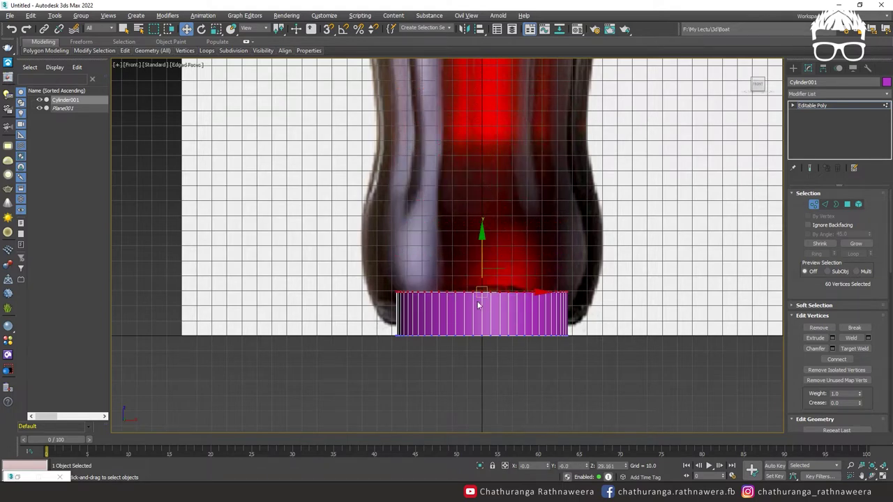
Turn on See-Through in the cylinder band's Object Properties
left_click(793, 68)
left_click(681, 380)
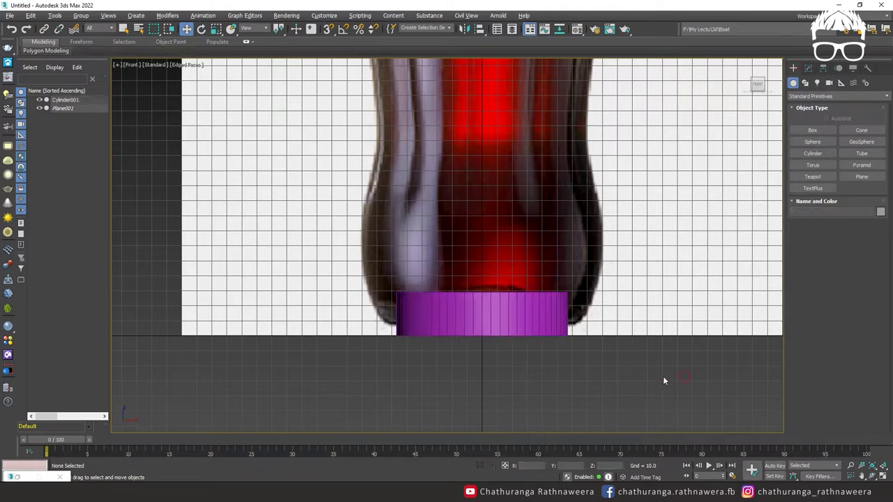
scroll(568, 384, "up", 1)
scroll(568, 384, "up", 1)
scroll(567, 384, "up", 1)
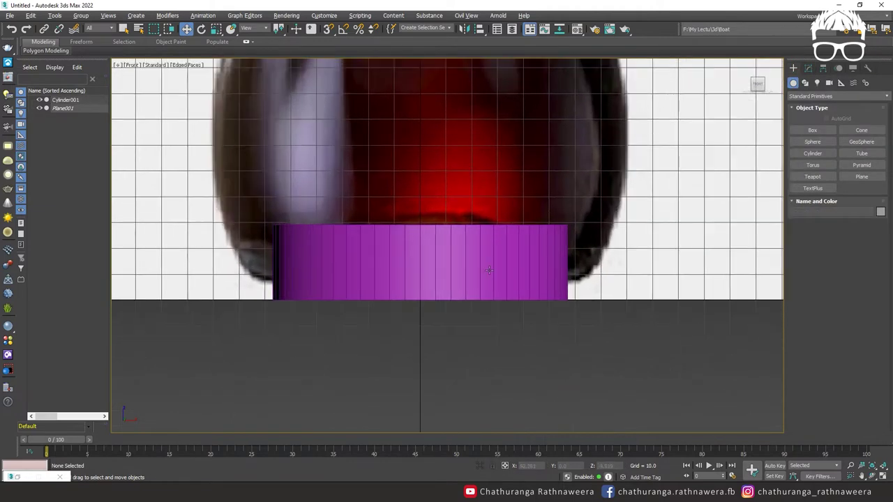
left_click(462, 254)
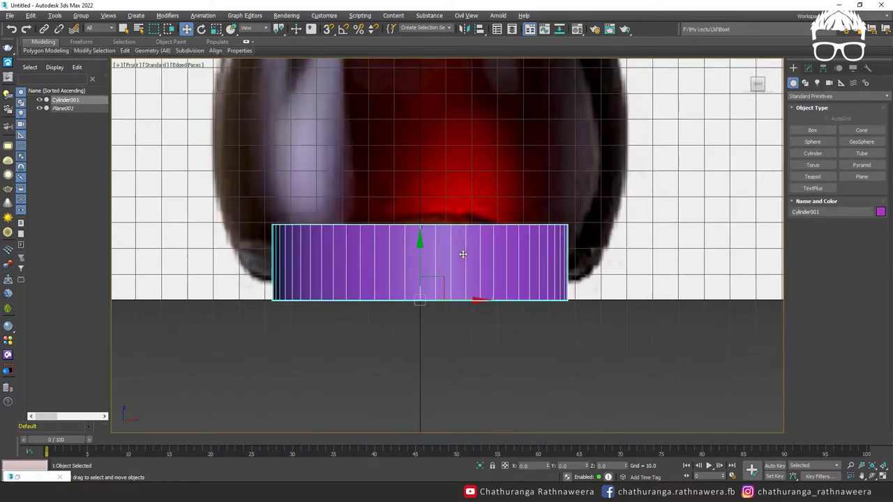
right_click(463, 254)
left_click(413, 260)
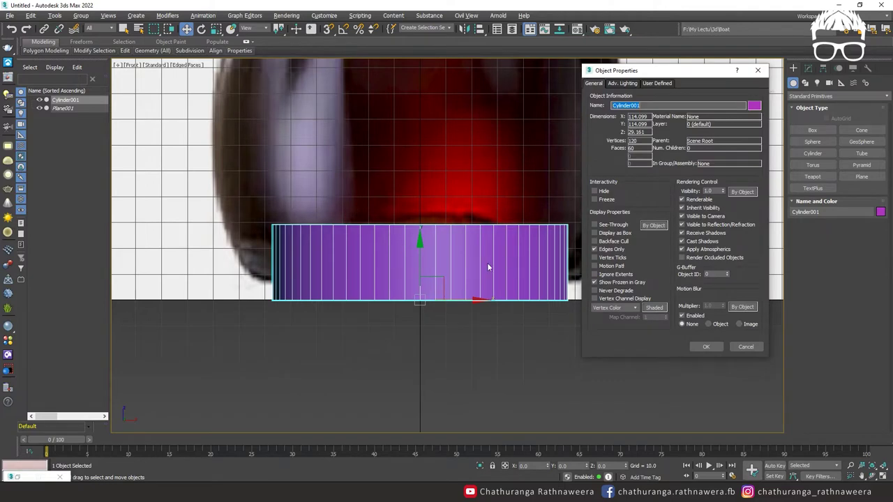
left_click(594, 225)
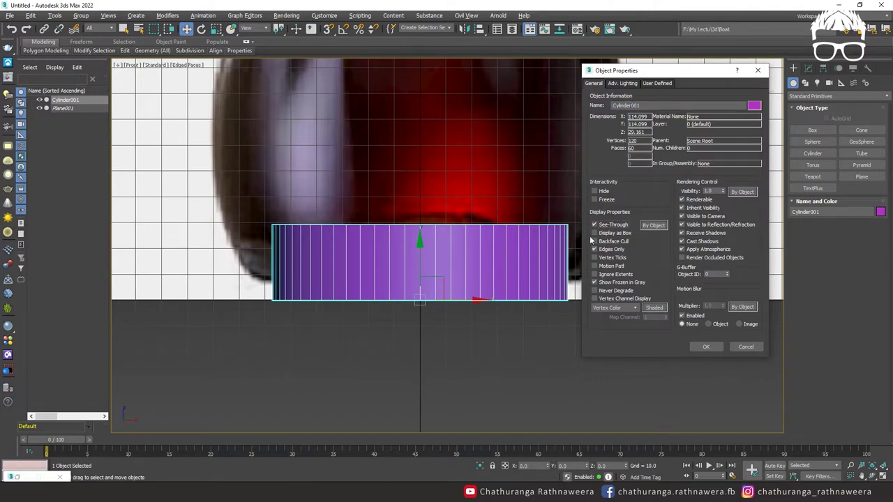
left_click(706, 346)
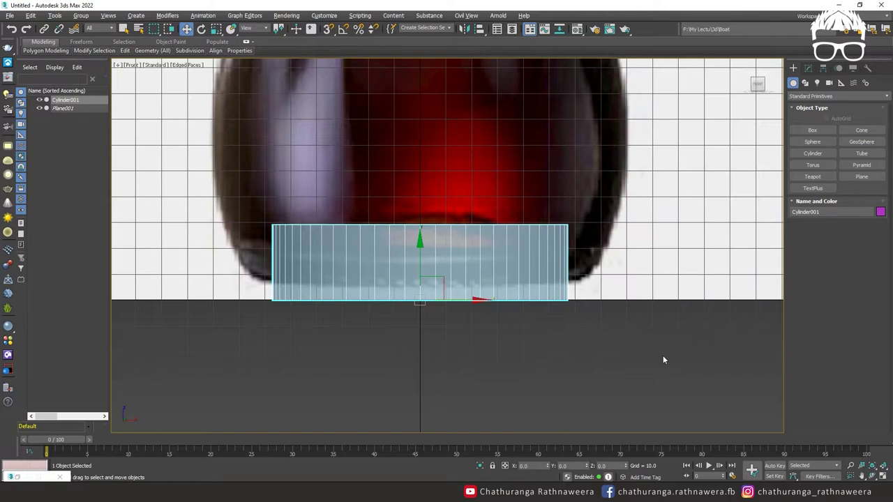
Raise the band to about Z 30.285 over the bottle's lower body and zoom out
left_click_drag(421, 242, 422, 231)
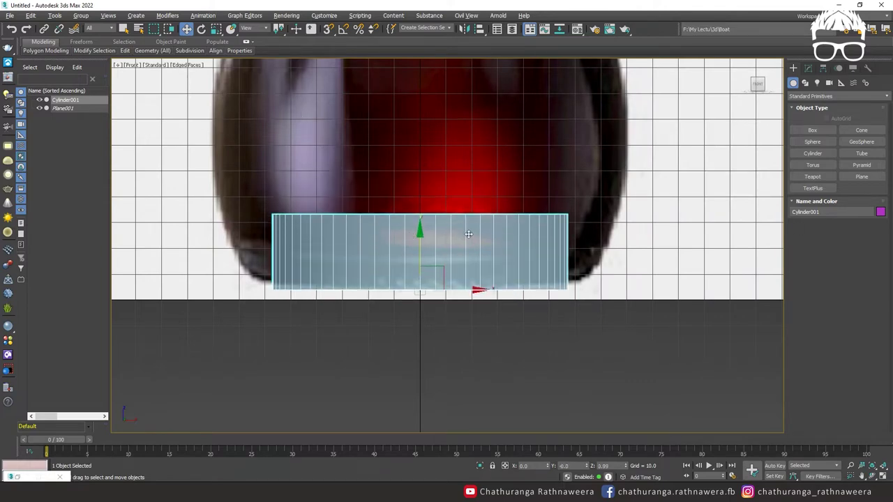
mouse_move(477, 290)
left_mouse_down()
mouse_move(556, 290)
mouse_move(474, 290)
left_mouse_up()
key("alt+x")
key("alt+x")
key("alt+x")
key("alt+x")
key("alt+x")
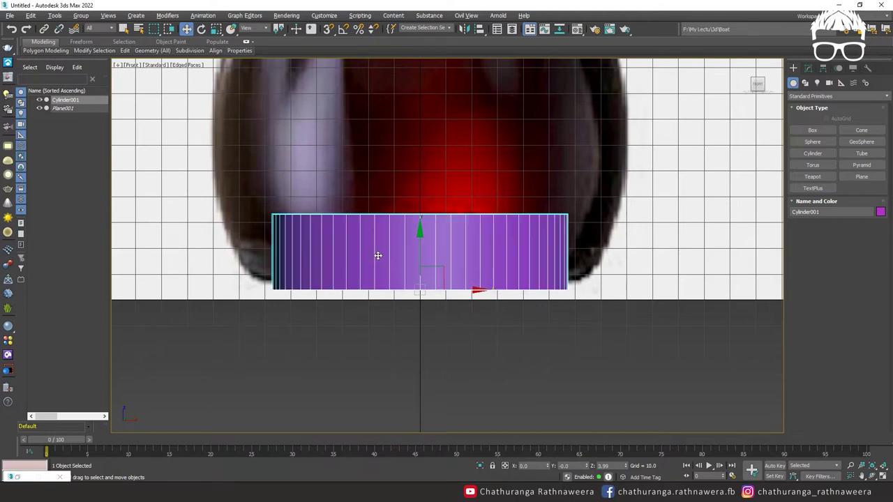
key("alt+x")
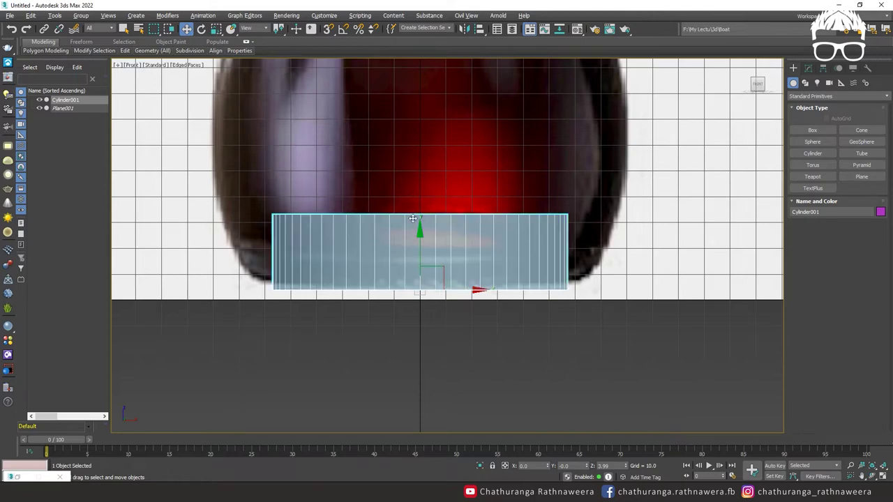
left_click_drag(421, 239, 416, 175)
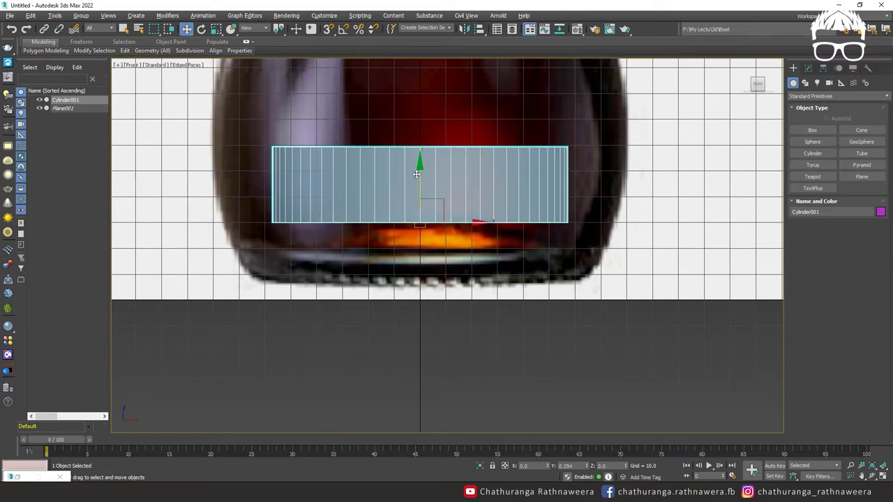
middle_click_drag(440, 254, 441, 338)
scroll(443, 301, "down", 2)
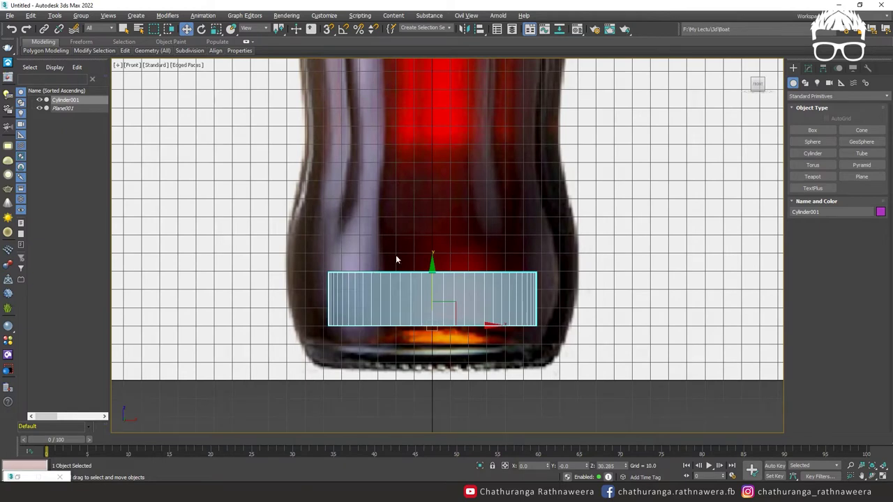
left_click(808, 68)
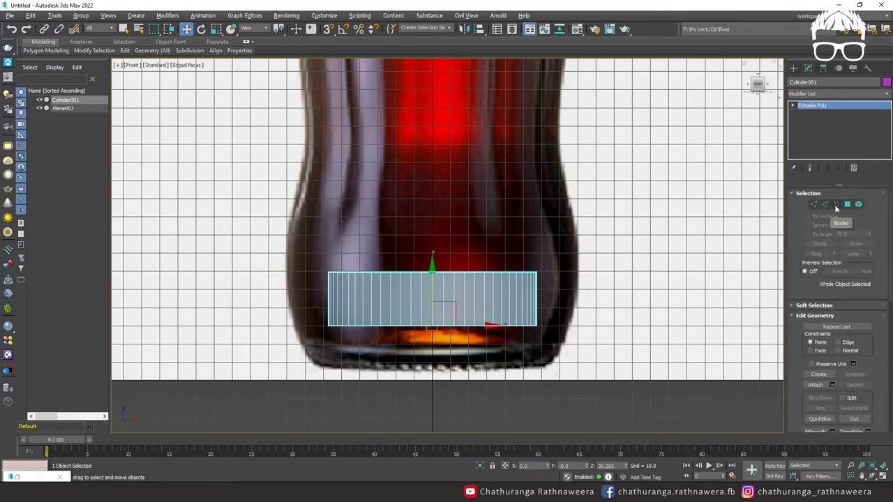
In Border mode, widen the tube's bottom and top borders, then extrude and narrow a first new ring
left_click(836, 203)
left_click(439, 325)
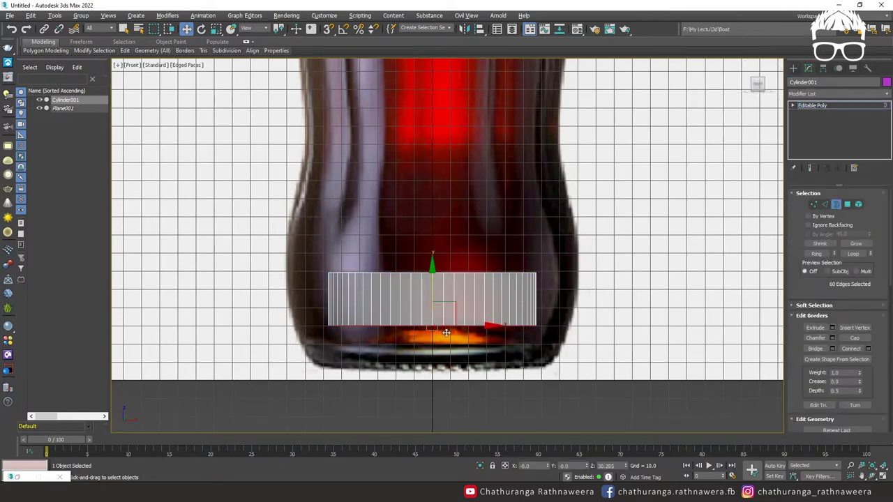
key("r")
left_click_drag(438, 315, 481, 300)
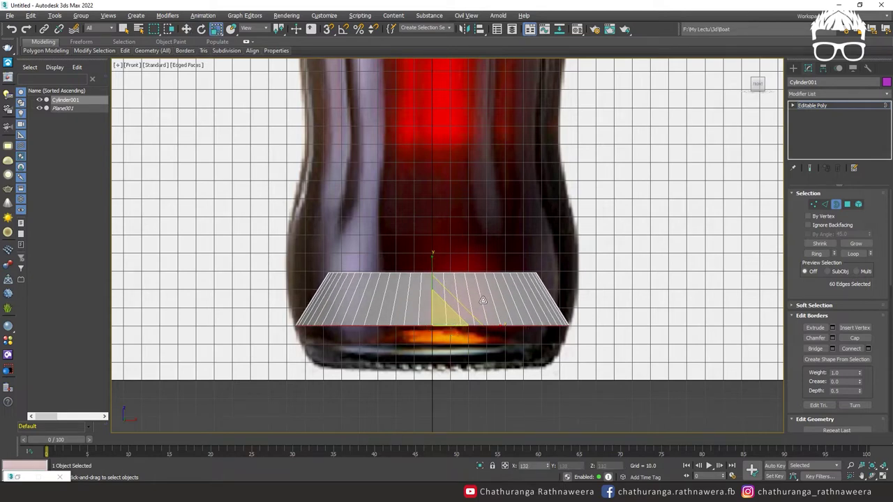
left_click(394, 272)
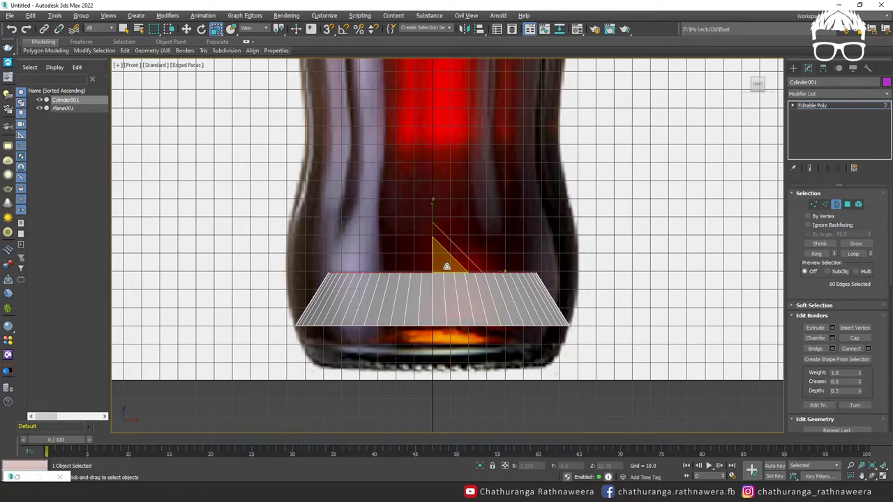
left_click_drag(446, 265, 467, 247)
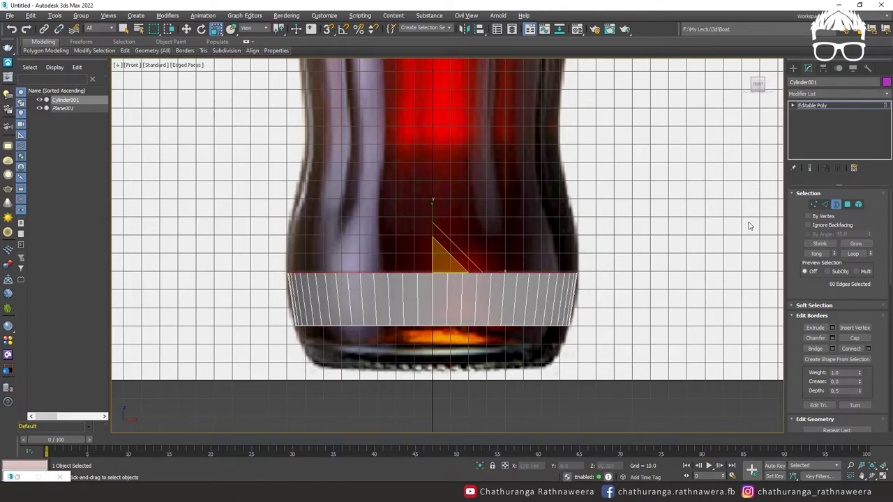
middle_click_drag(573, 222, 575, 246)
key("w")
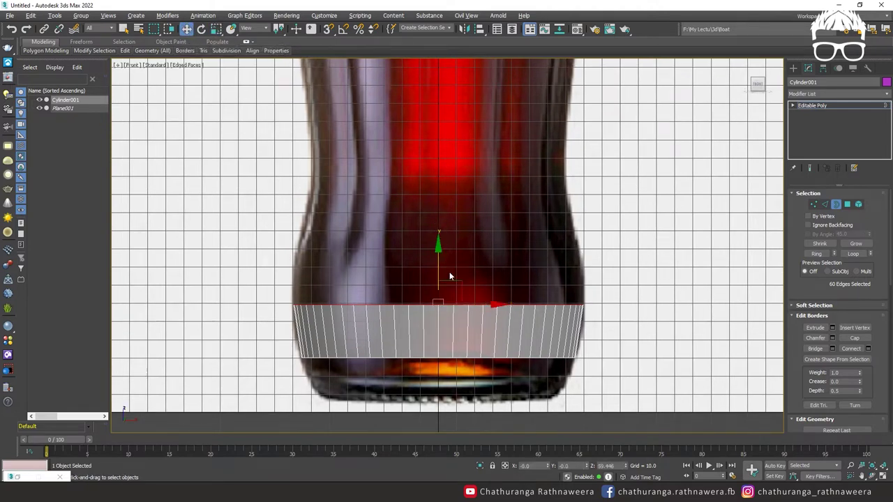
left_click_drag(437, 255, 426, 182, "shift")
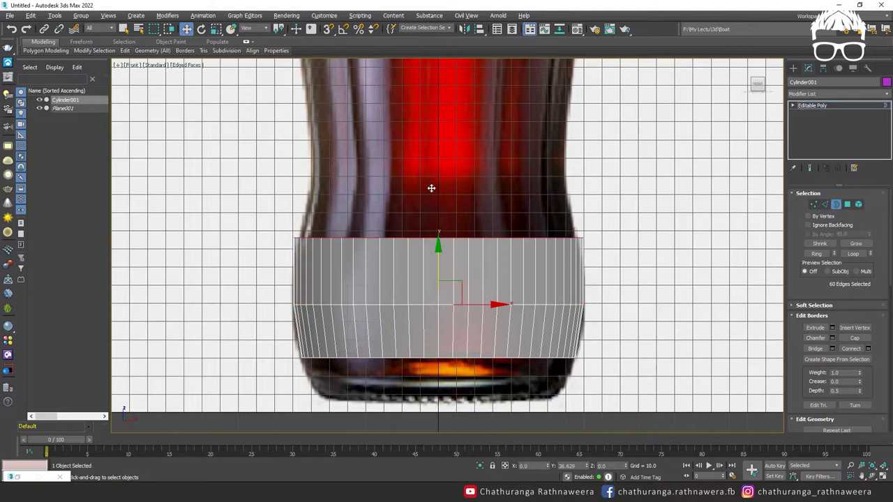
key("r")
left_click_drag(446, 225, 428, 230)
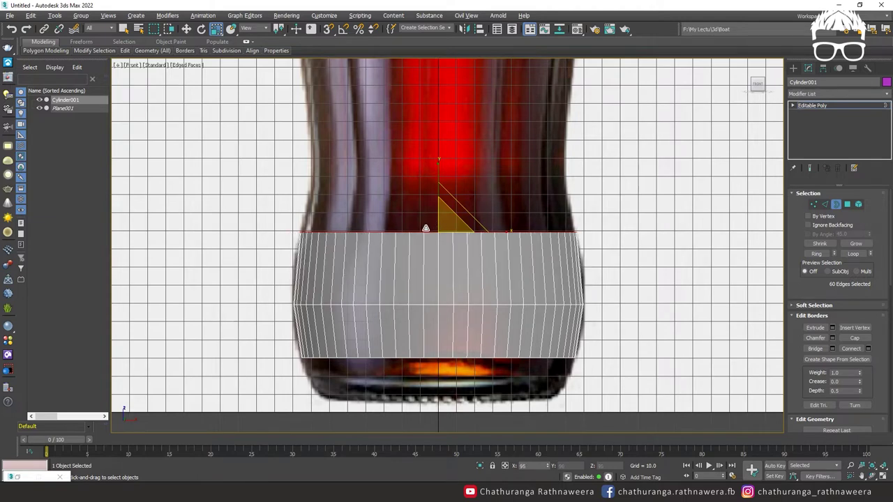
Raise the tube's middle vertex ring slightly
key("1")
left_click_drag(264, 304, 618, 316)
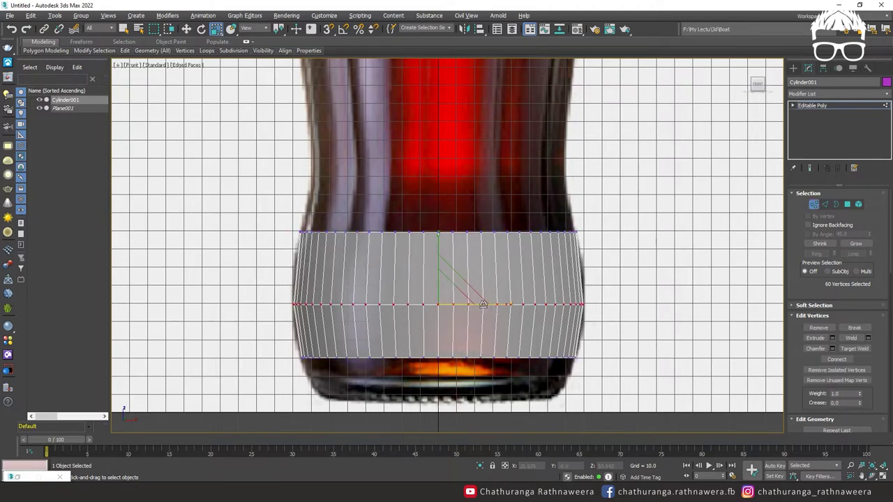
key("w")
left_click_drag(439, 242, 441, 232)
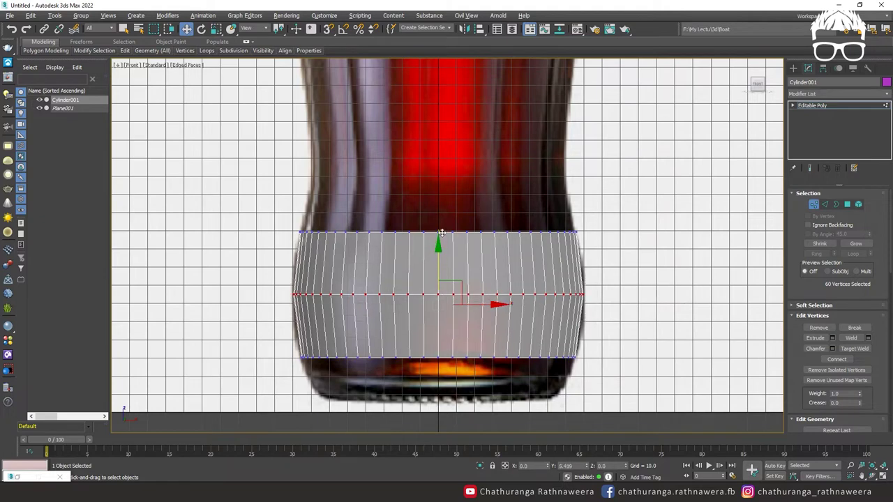
Extrude the top border upward through the label area, widening each new ring to match the reference
middle_click_drag(442, 232, 448, 353)
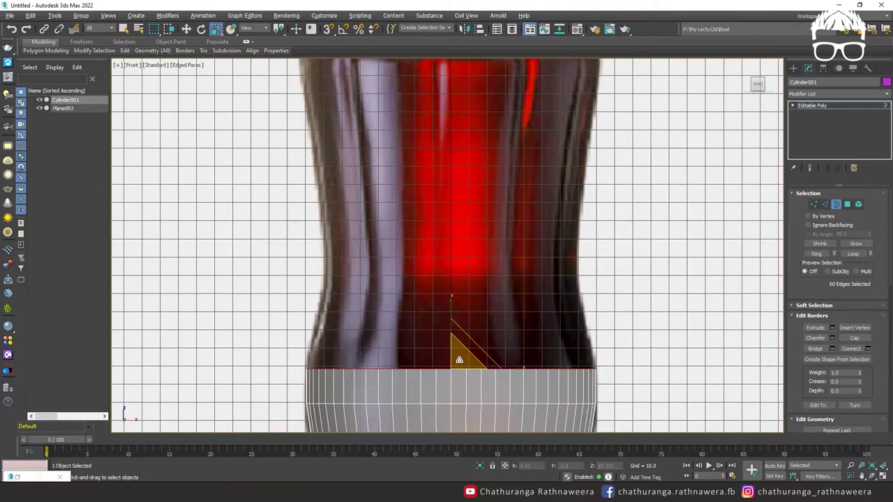
key("3")
left_click_drag(457, 305, 466, 223, "shift")
key("r")
left_click_drag(465, 261, 492, 264)
middle_click_drag(528, 246, 549, 313)
key("w")
left_click_drag(470, 286, 492, 72, "shift")
key("r")
left_click_drag(492, 106, 501, 105)
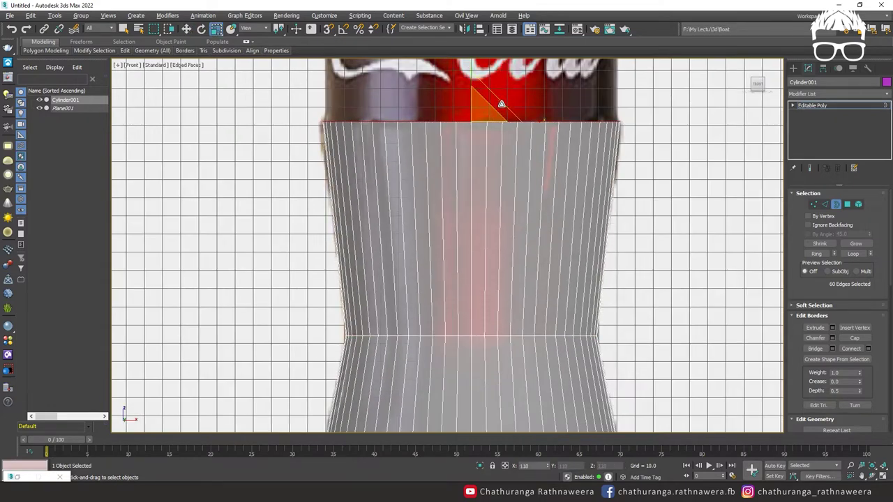
middle_click_drag(504, 157, 529, 307)
key("w")
left_click_drag(495, 227, 506, 41, "shift")
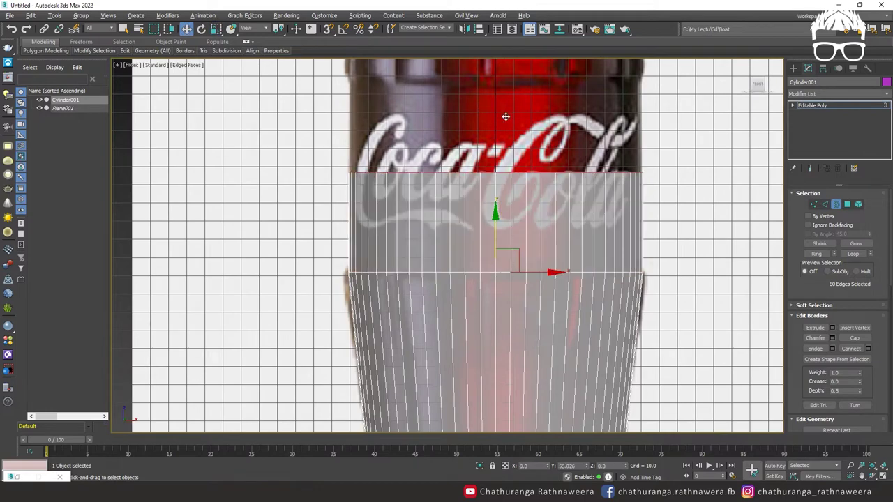
Extrude the border up to the shoulder, shrink it to neck width, and form a tapered straight neck
middle_click_drag(525, 163, 503, 238)
key("r")
key("w")
left_click_drag(499, 219, 500, 42, "shift")
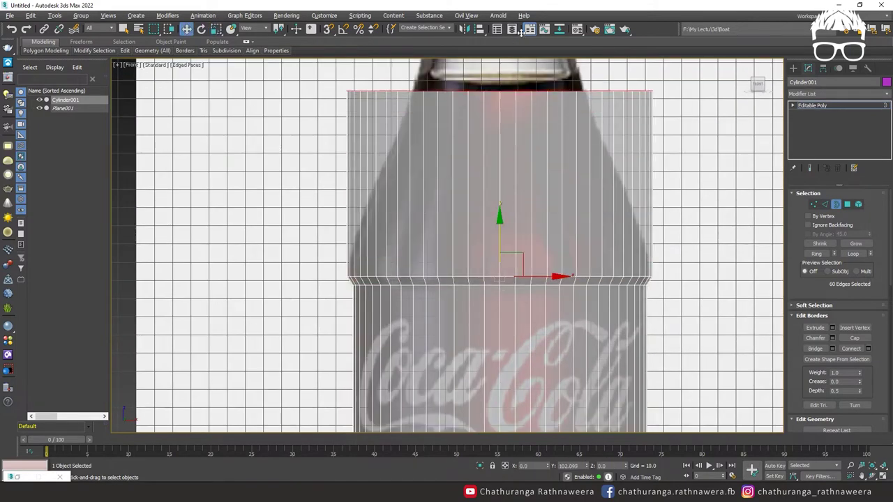
middle_click_drag(547, 177, 548, 282)
key("r")
left_click_drag(505, 182, 487, 229)
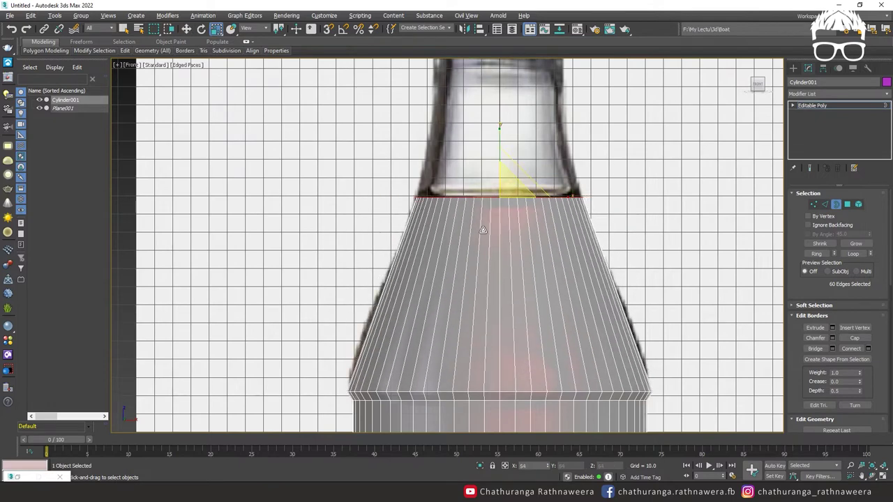
middle_click_drag(508, 271, 508, 352)
key("w")
mouse_move(507, 229)
left_mouse_down("shift")
mouse_move(500, 101)
mouse_move(505, 199)
left_mouse_up("shift")
key("r")
middle_click_drag(491, 131, 492, 260)
key("w")
left_click_drag(491, 261, 492, 252)
Extrude further bands above the neck up to the cap, widening the top ring to the cap width
key("r")
key("w")
key("r")
key("w")
left_click_drag(503, 239, 502, 209, "shift")
key("r")
key("w")
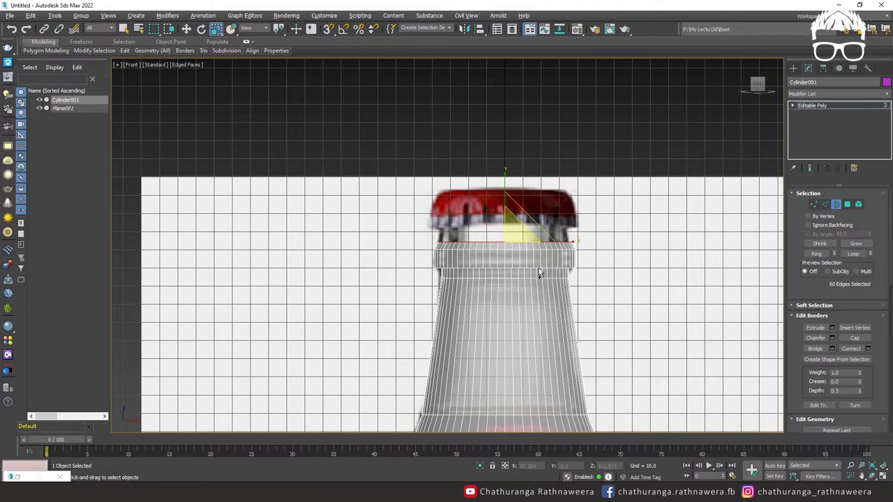
scroll(539, 268, "up", 5)
left_click_drag(446, 219, 446, 155, "shift")
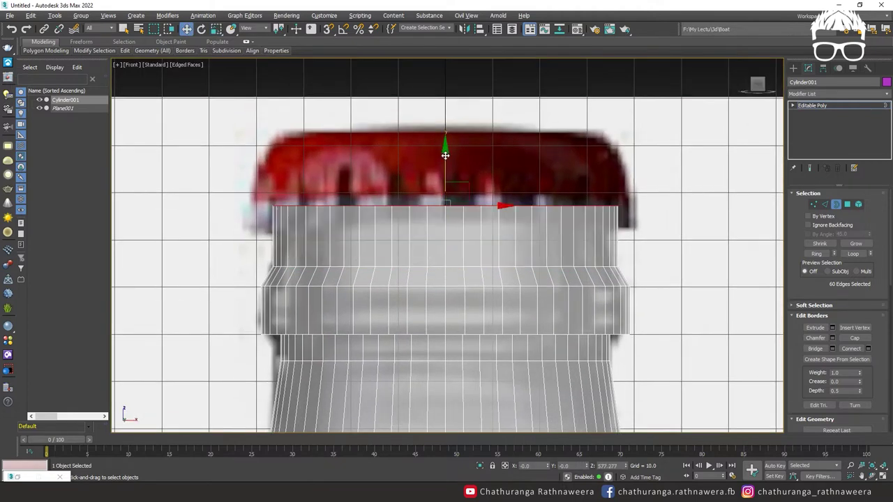
key("r")
left_click_drag(454, 199, 453, 202)
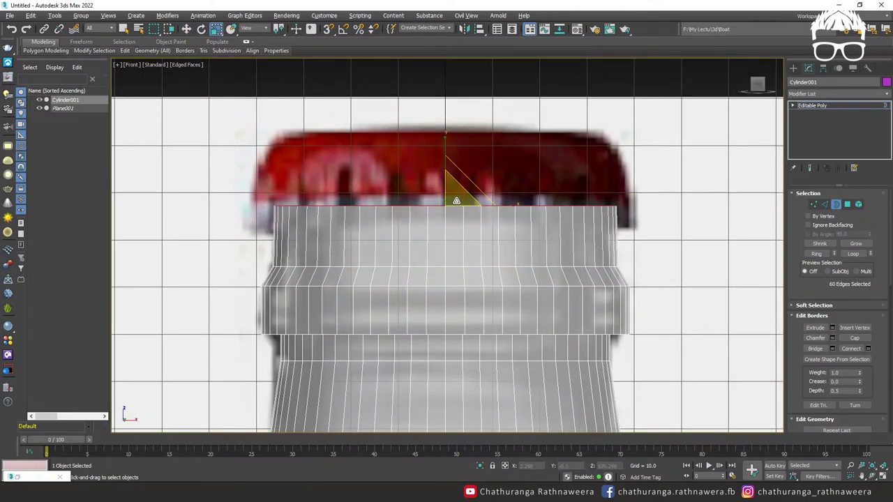
key("w")
left_click_drag(446, 167, 446, 160)
key("r")
left_click_drag(455, 192, 440, 149)
key("w")
key("r")
View the finished bottle shell in perspective, zoomed out to show the whole model, and select it
key("w")
key("p")
key("z")
scroll(522, 346, "down", 5)
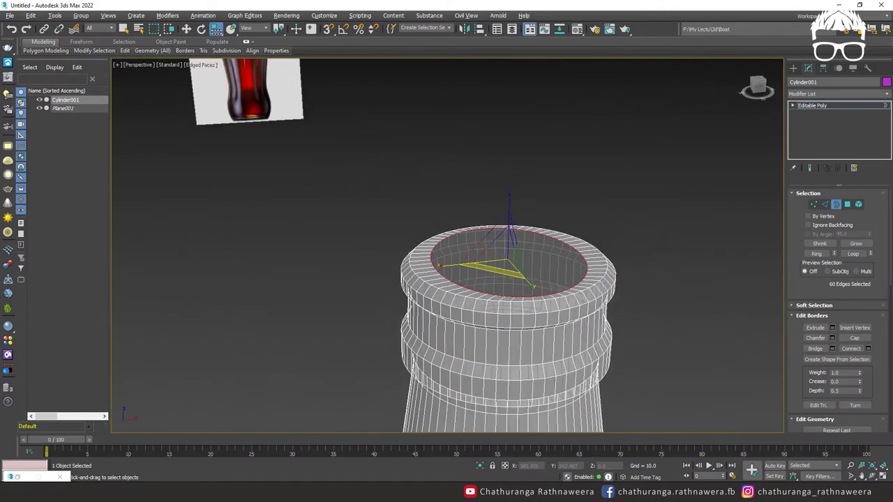
scroll(522, 347, "down", 4)
middle_click_drag(441, 167, 562, 196)
scroll(533, 232, "down", 3)
scroll(533, 233, "down", 2)
left_click(532, 232)
Turn off See-Through and change the bottle's object colour from purple to grey
key("alt+x")
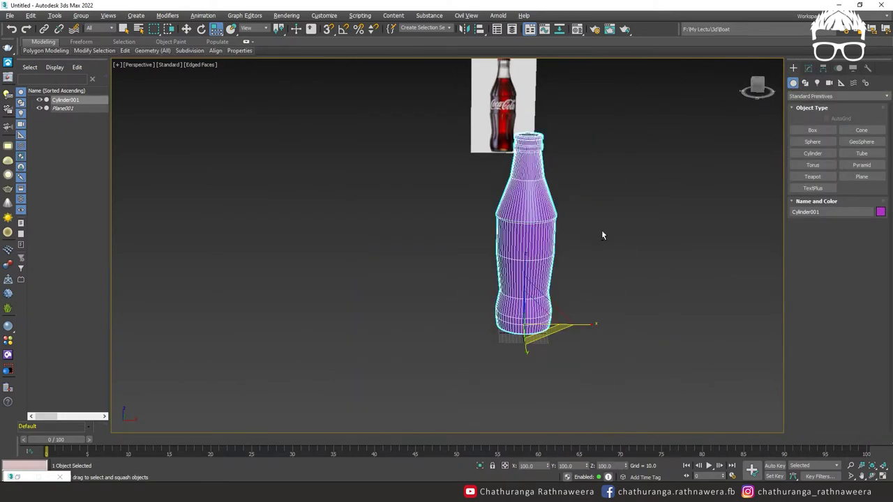
left_click(880, 212)
left_click(542, 178)
left_click(666, 269)
left_click(664, 250)
Select the bottle, switch to the front view, and frame its shoulders and label
mouse_move(664, 250)
middle_mouse_down("alt")
mouse_move(621, 251)
mouse_move(656, 248)
mouse_move(588, 289)
mouse_move(481, 305)
middle_mouse_up("alt")
scroll(577, 280, "up", 5)
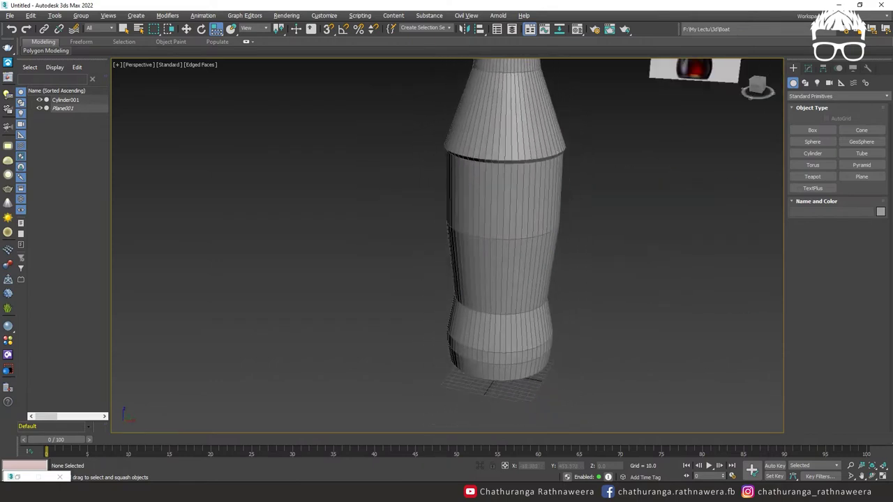
left_click(481, 305)
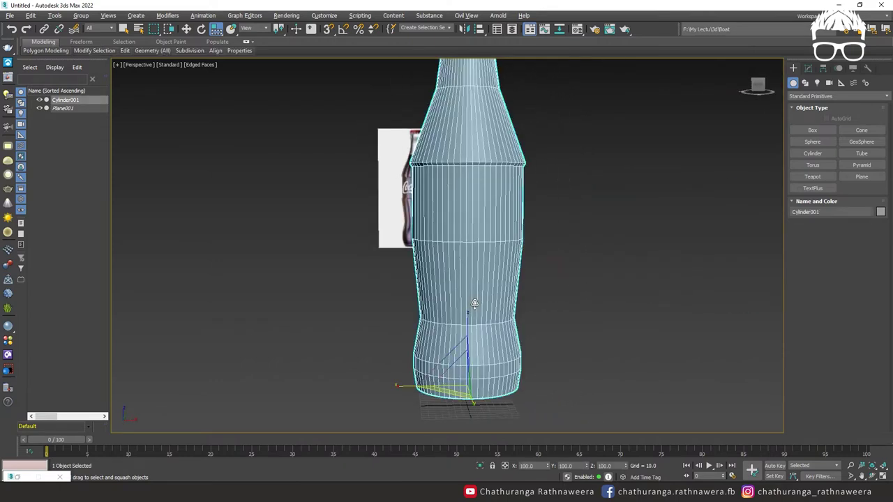
key("alt+w")
key("alt+w")
scroll(553, 241, "down", 2)
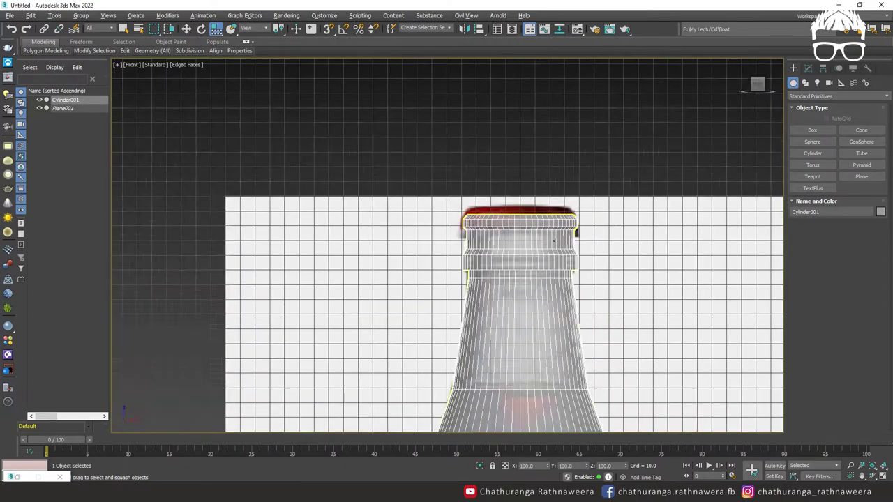
scroll(554, 239, "down", 8)
scroll(553, 239, "up", 1)
scroll(553, 281, "up", 4)
scroll(553, 281, "up", 2)
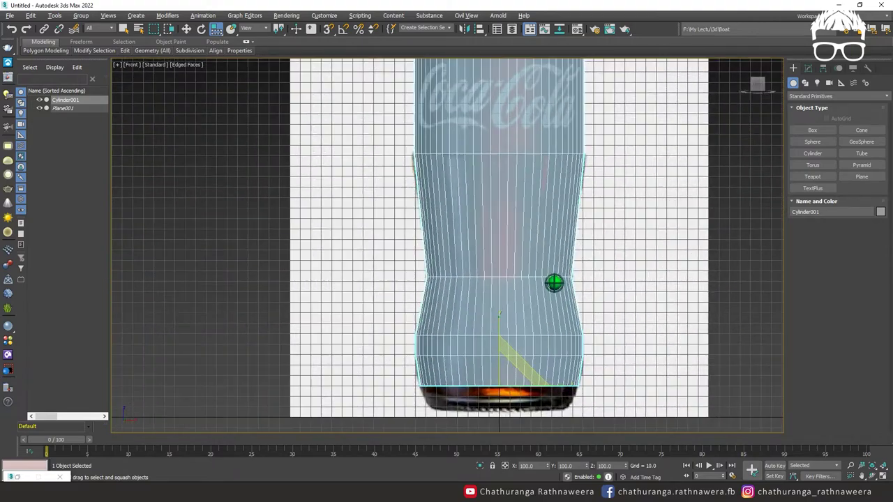
scroll(554, 282, "up", 1)
scroll(550, 293, "up", 1)
scroll(544, 273, "up", 1)
scroll(538, 259, "up", 2)
scroll(541, 268, "down", 1)
scroll(540, 266, "down", 1)
scroll(543, 295, "down", 1)
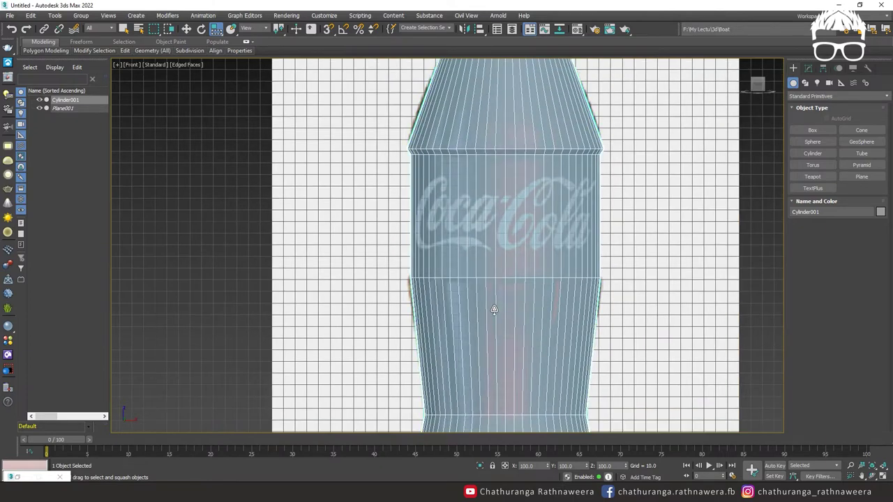
scroll(493, 310, "down", 1)
scroll(467, 272, "up", 2)
scroll(496, 251, "down", 2)
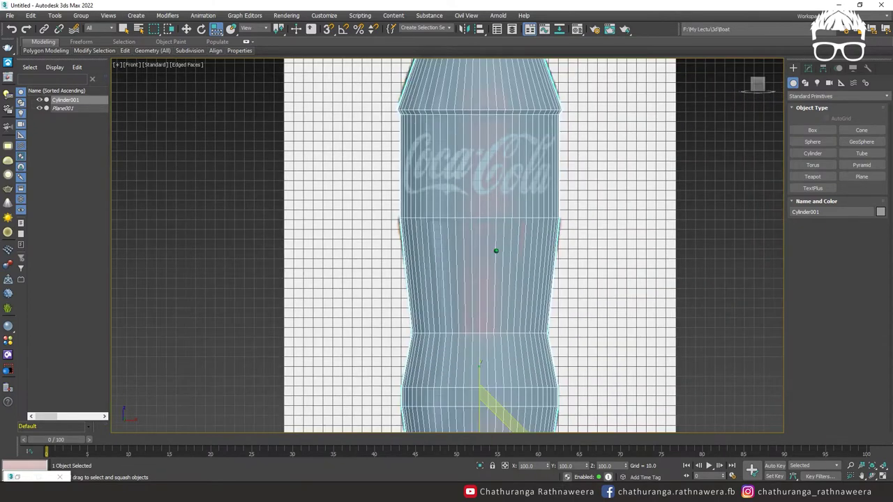
middle_click_drag(495, 251, 503, 313)
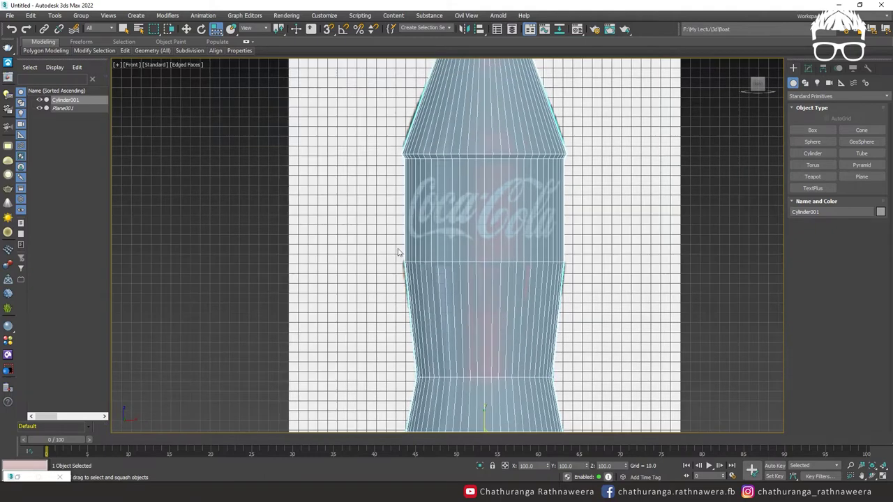
scroll(471, 298, "up", 2)
scroll(472, 298, "up", 1)
scroll(472, 298, "up", 1)
scroll(471, 298, "down", 2)
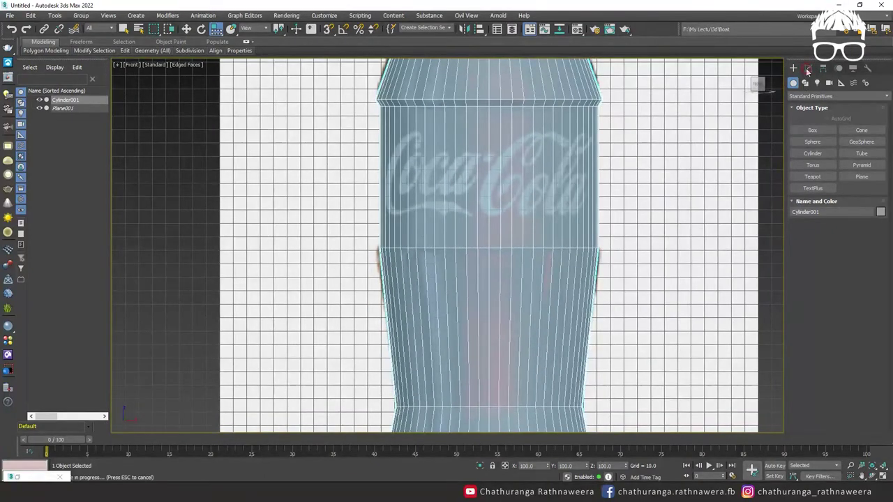
left_click(806, 69)
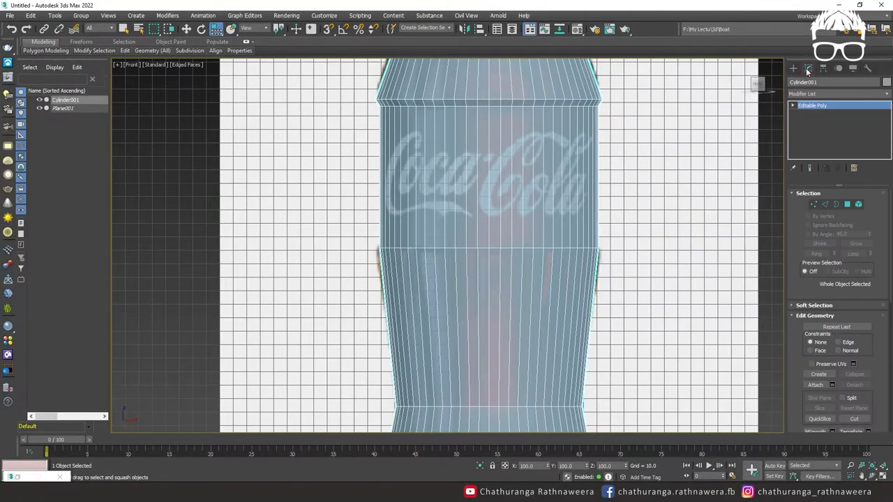
Select the vertical edges of the bottle's lower body in Edge mode
left_click(824, 204)
left_click_drag(572, 304, 639, 301)
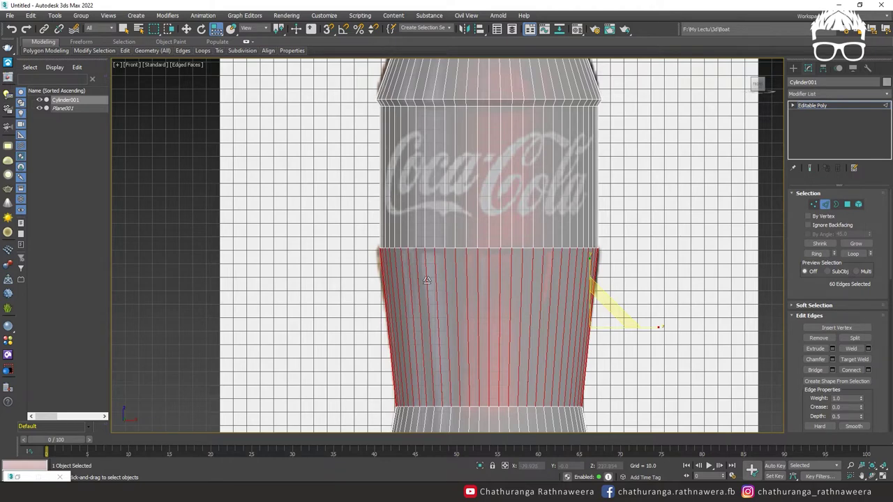
left_click_drag(342, 274, 634, 294)
left_click_drag(793, 286, 798, 221)
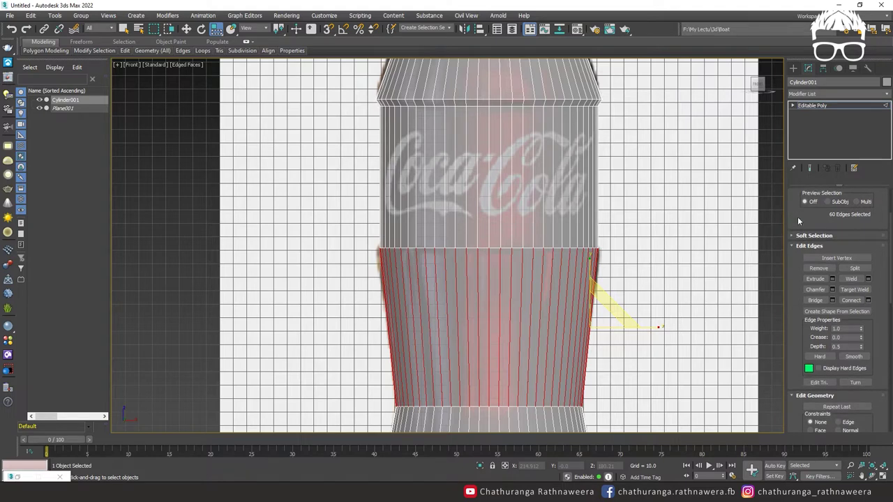
left_click_drag(792, 272, 793, 264)
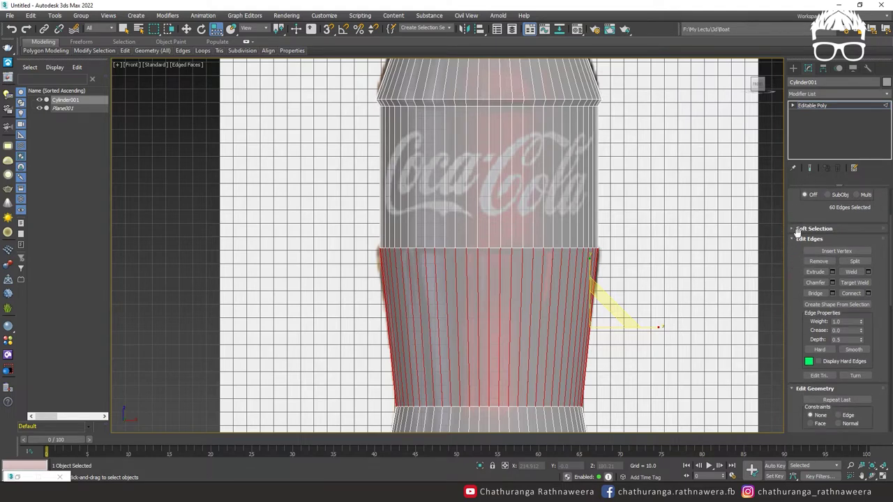
Connect the selected edges with widely spaced edge loops aligned to the label's edges
left_click(868, 296)
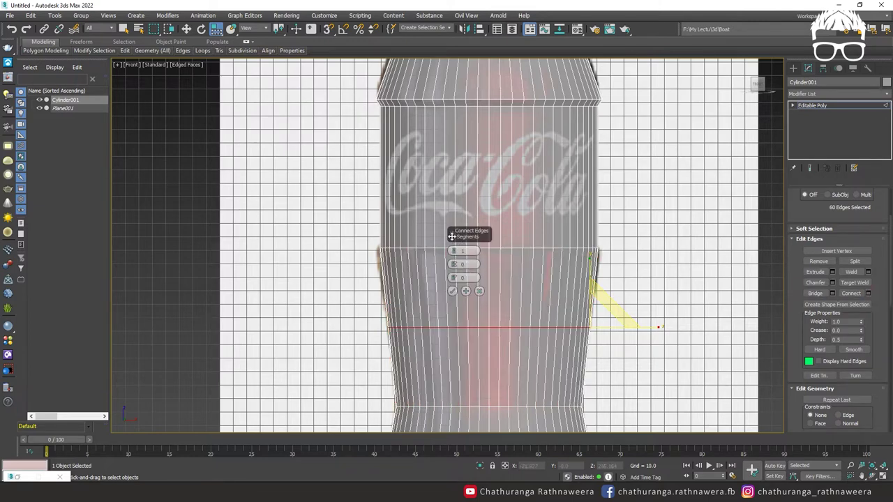
left_click_drag(452, 232, 520, 165)
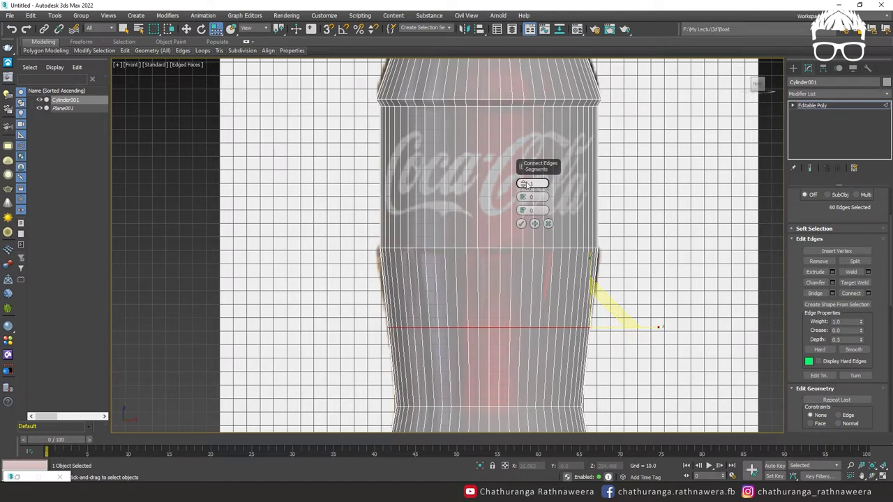
left_click(523, 182)
left_click(524, 184)
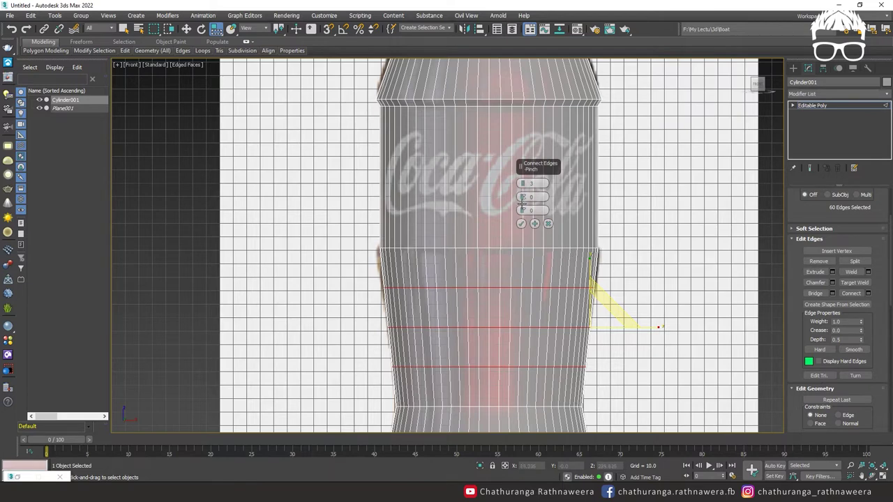
left_click_drag(522, 199, 523, 188)
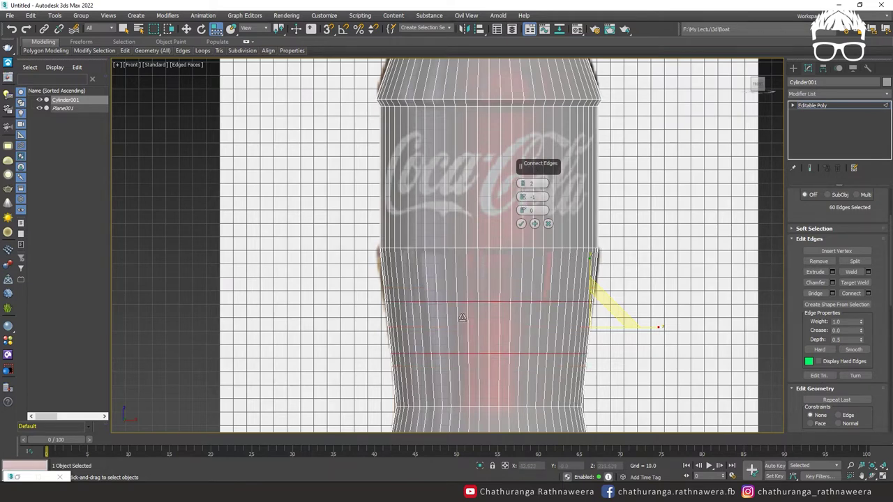
left_click_drag(523, 199, 528, 15)
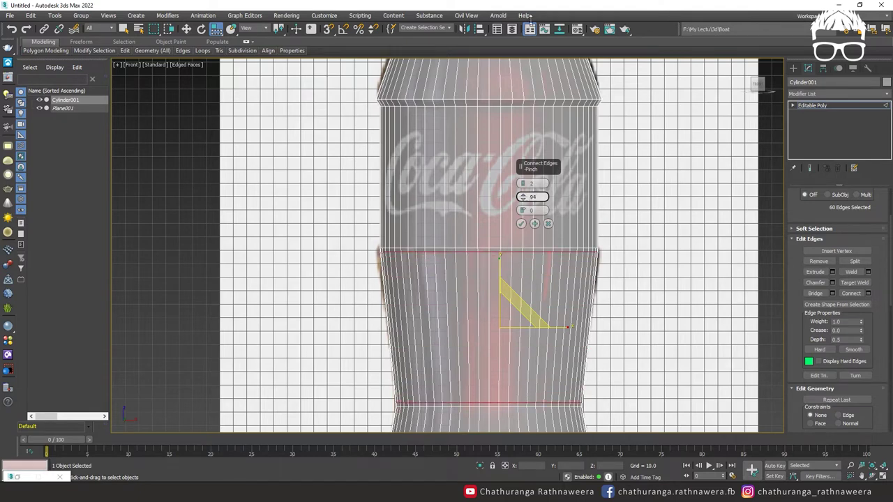
left_click_drag(528, 15, 537, 18)
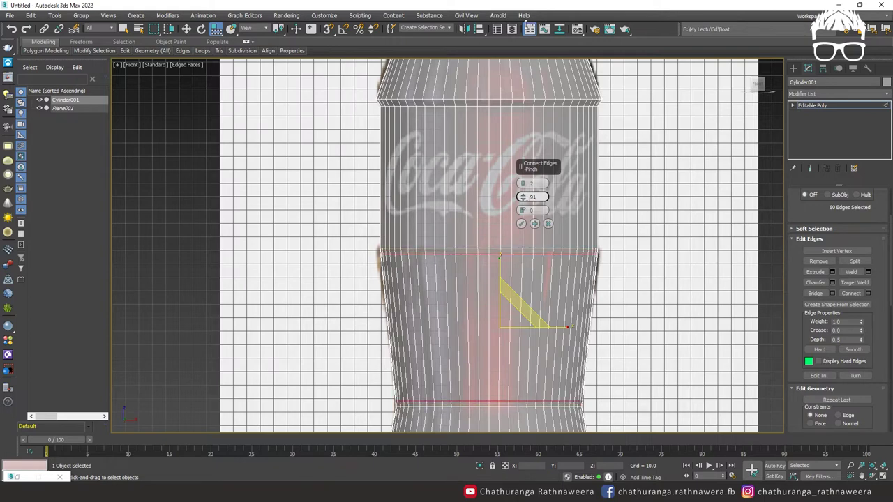
left_click_drag(538, 16, 540, 23)
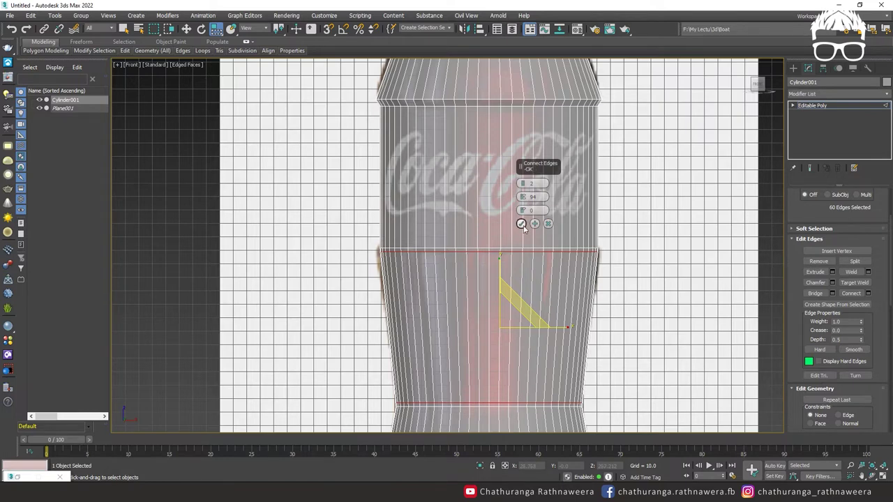
left_click(521, 224)
In Vertex mode, move the middle vertex ring slightly upward
key("1")
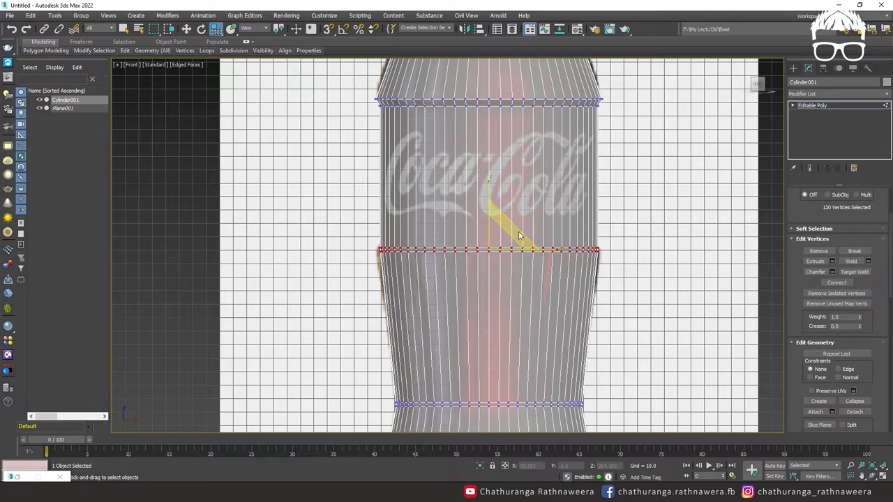
key("w")
left_click_drag(486, 196, 485, 192)
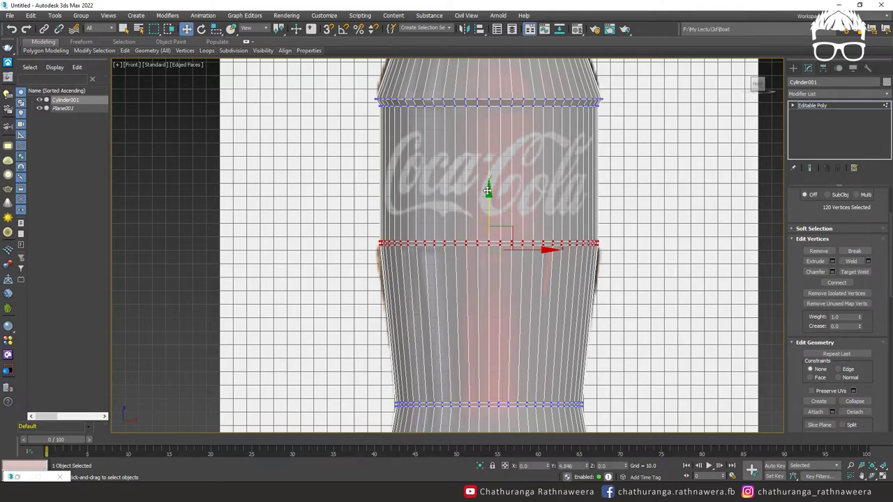
left_click_drag(485, 191, 485, 192)
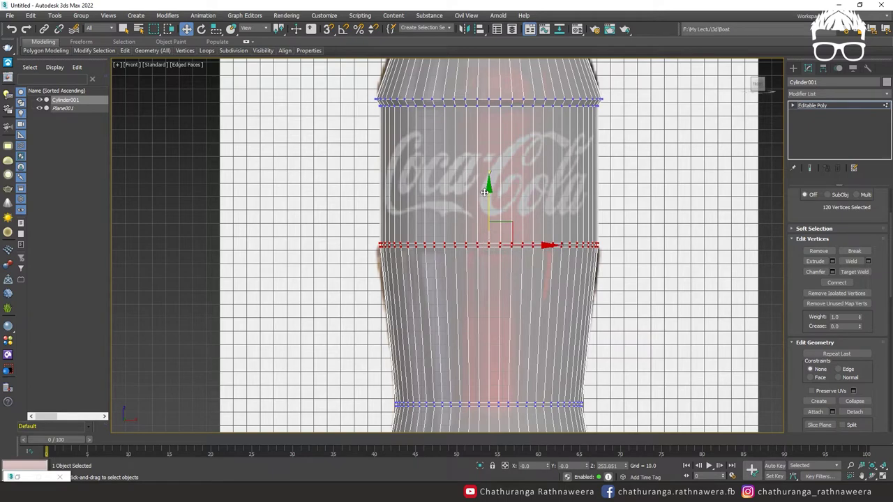
left_click(425, 114)
middle_click_drag(332, 131, 322, 175)
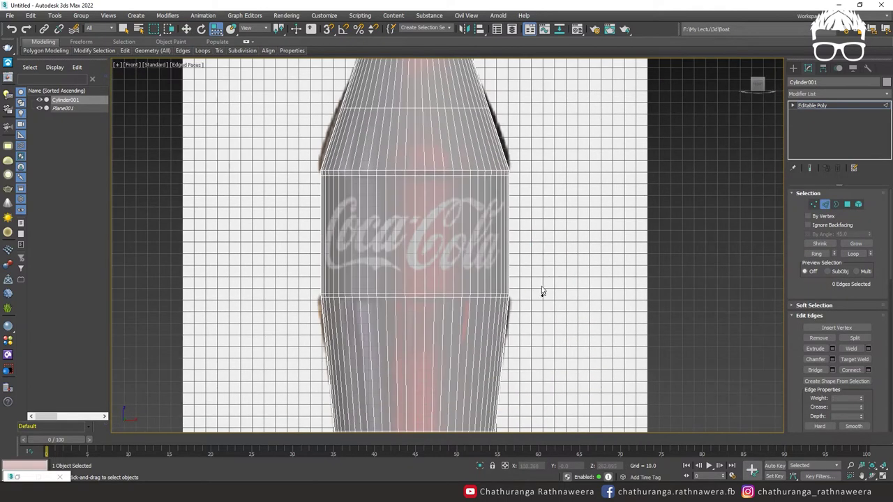
Select the bottom border loop, stretch the base downward and scale it inward
scroll(536, 234, "up", 3)
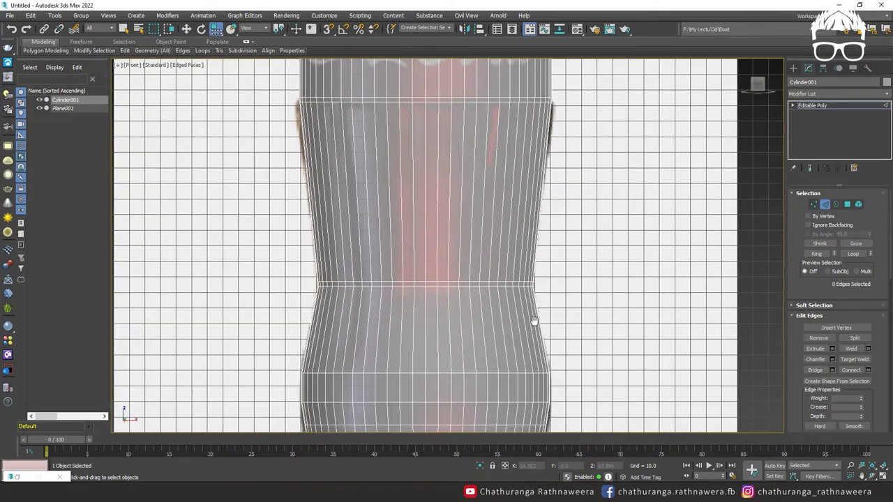
middle_click_drag(528, 341, 571, 272)
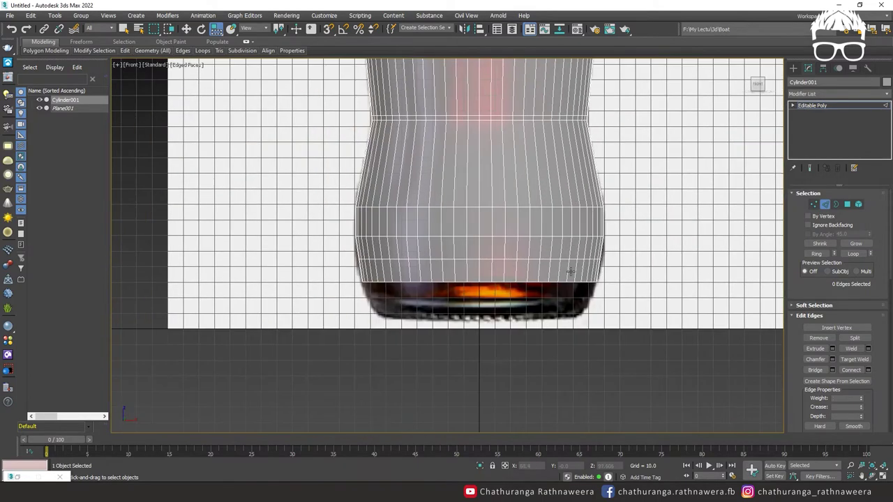
left_click(837, 204)
left_click(499, 281)
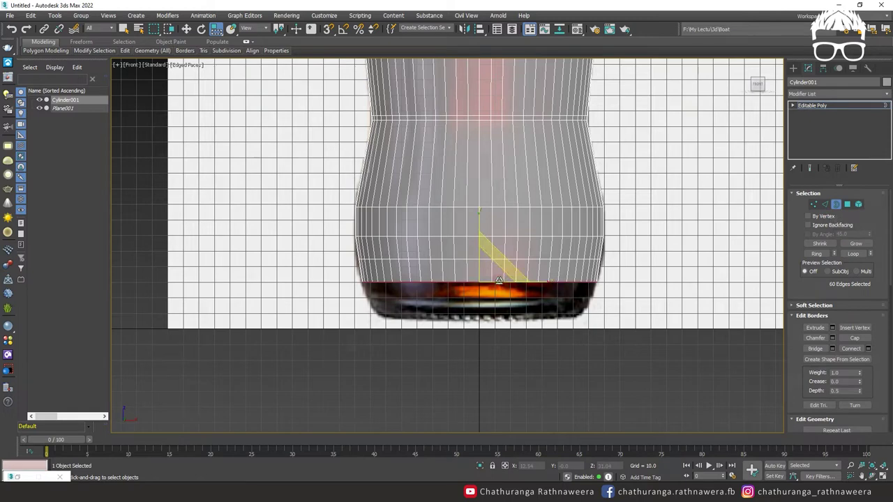
key("w")
left_click_drag(479, 231, 482, 263)
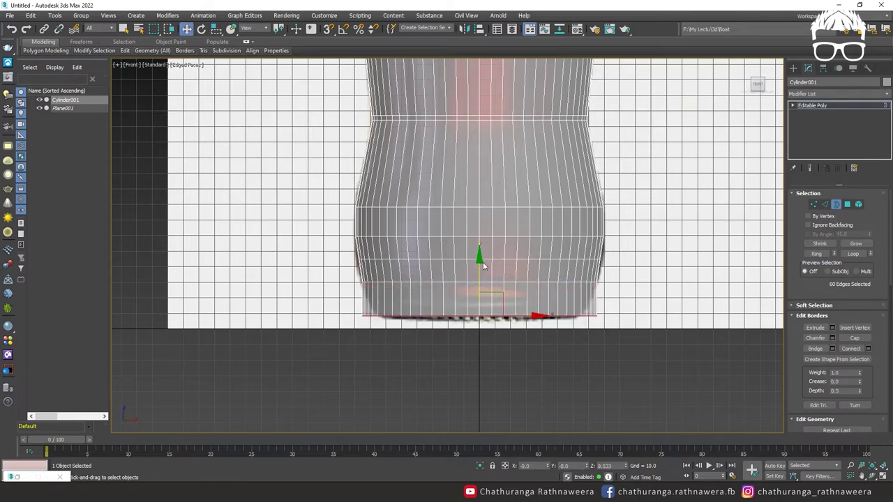
key("r")
left_click_drag(485, 301, 481, 310)
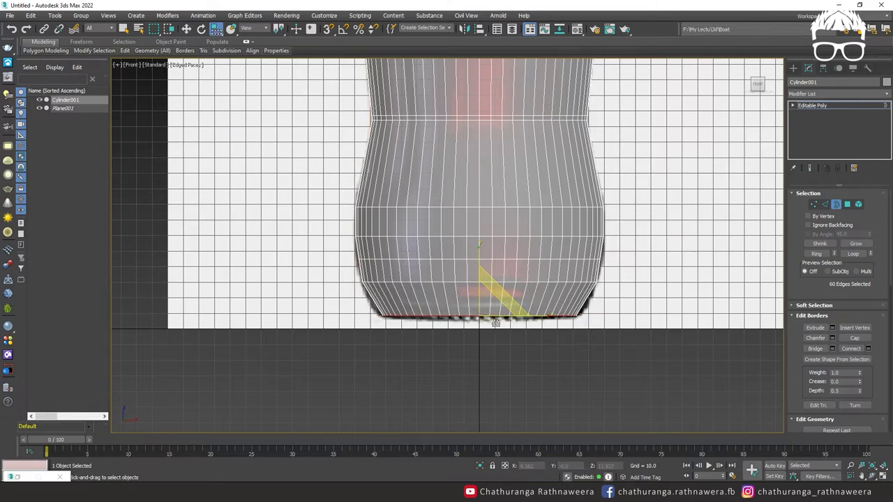
Lower the bottom loop a little more and shrink it to narrow the base further
scroll(502, 332, "up", 2)
scroll(502, 332, "up", 2)
scroll(502, 332, "up", 2)
middle_click_drag(475, 303, 514, 319)
key("w")
left_click_drag(472, 252, 475, 275)
key("r")
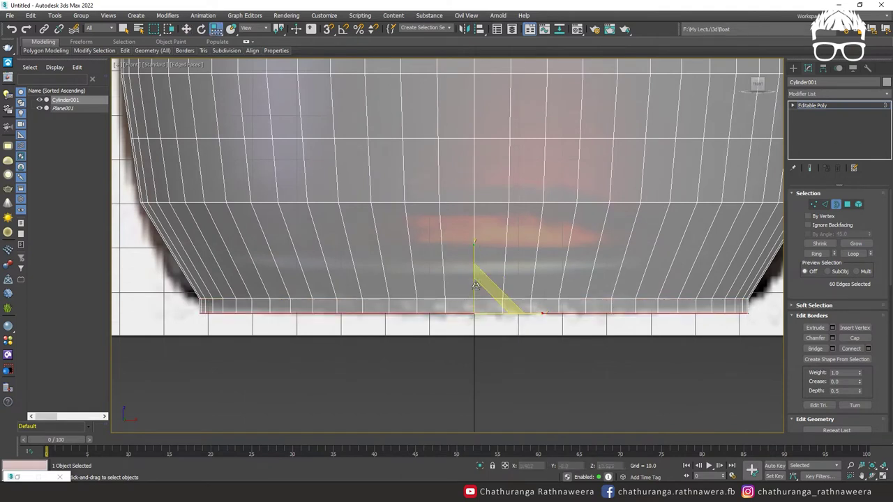
left_click_drag(483, 307, 479, 309)
Viewing from below in Perspective, scale the bottom opening inward toward its centre
key("alt+w")
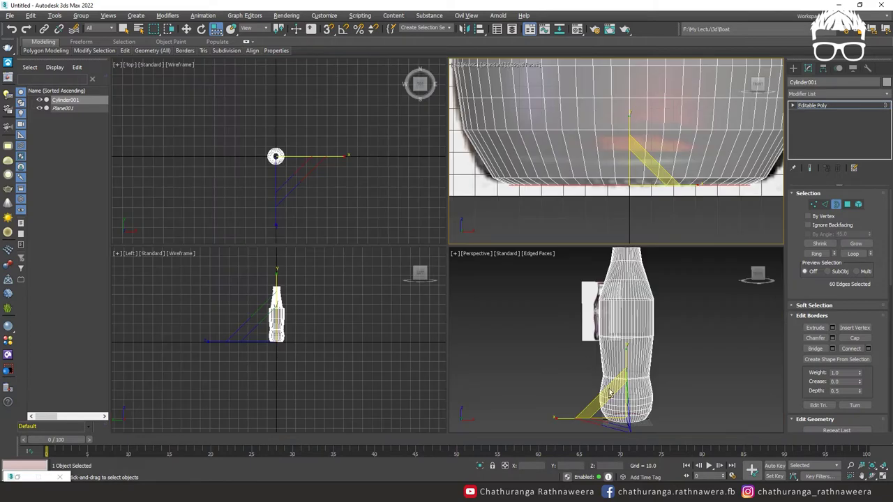
key("alt+w")
middle_click_drag(574, 365, 567, 282)
middle_click_drag(457, 340, 453, 305, "alt")
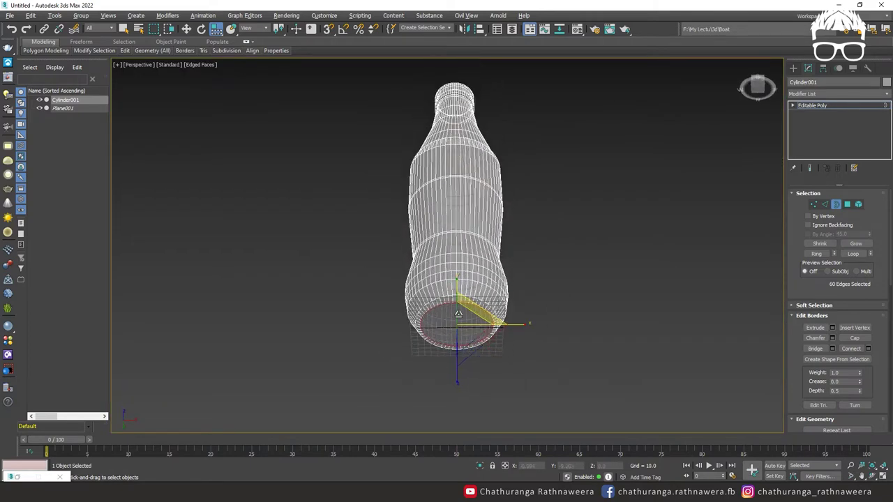
scroll(454, 305, "up", 3)
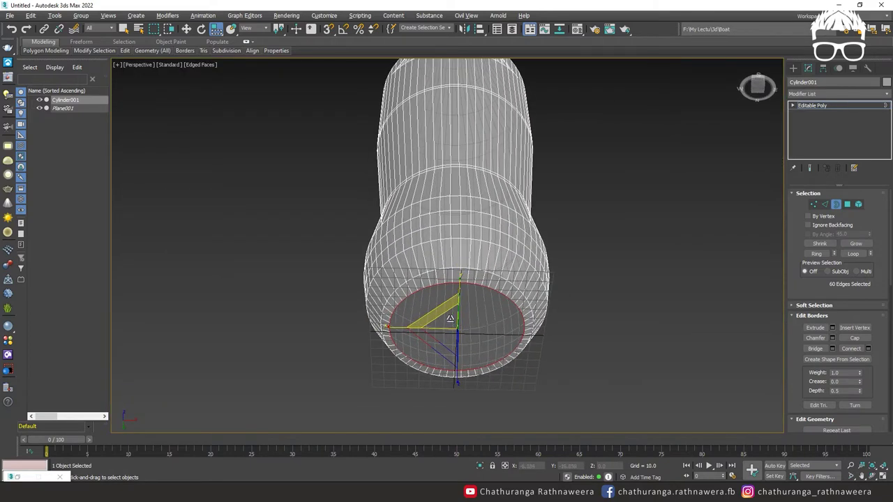
middle_click_drag(450, 319, 453, 361, "alt")
key("w")
mouse_move(455, 317)
middle_mouse_down("alt")
mouse_move(450, 307)
mouse_move(474, 340)
middle_mouse_up("alt")
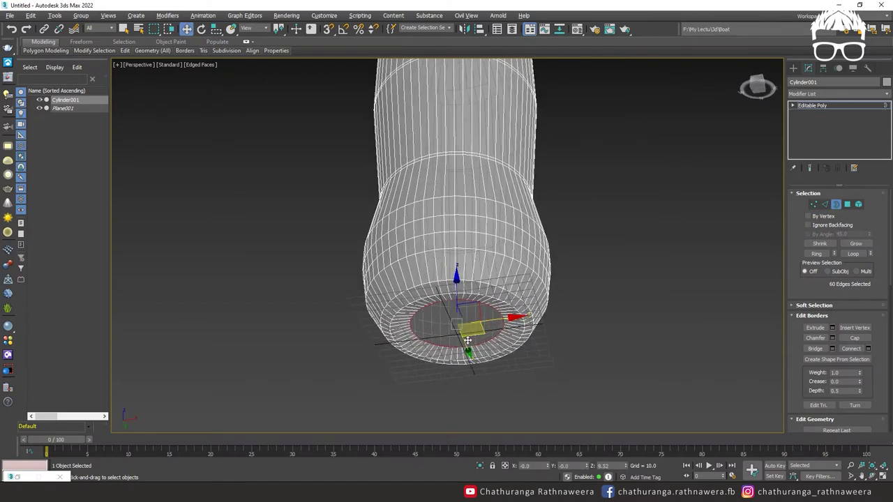
scroll(468, 342, "up", 3)
scroll(467, 328, "up", 2)
key("r")
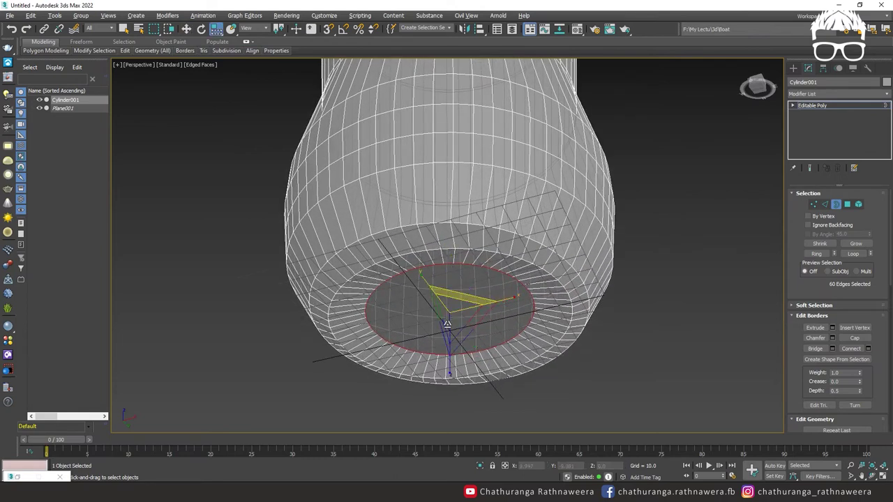
left_click_drag(455, 300, 463, 335)
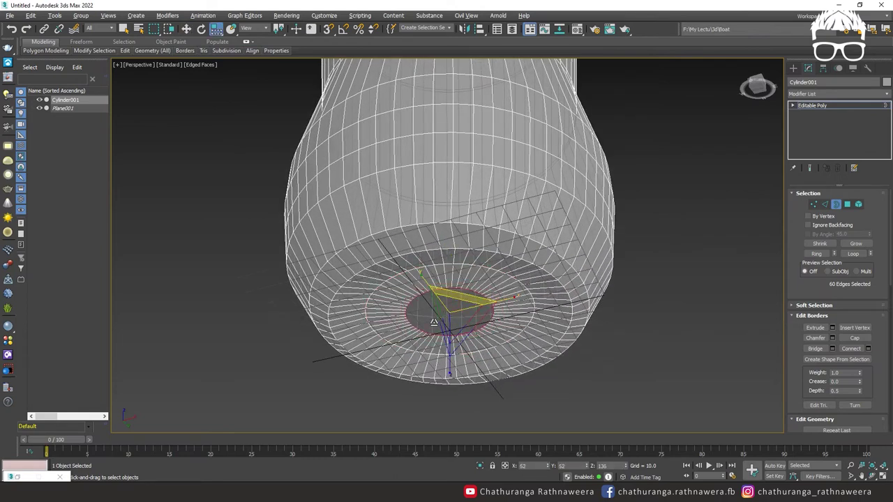
Push the bottom ring up into the base, scale it to about 66%, and cap it
middle_click_drag(463, 334, 448, 318, "alt")
key("w")
left_click_drag(447, 286, 454, 282)
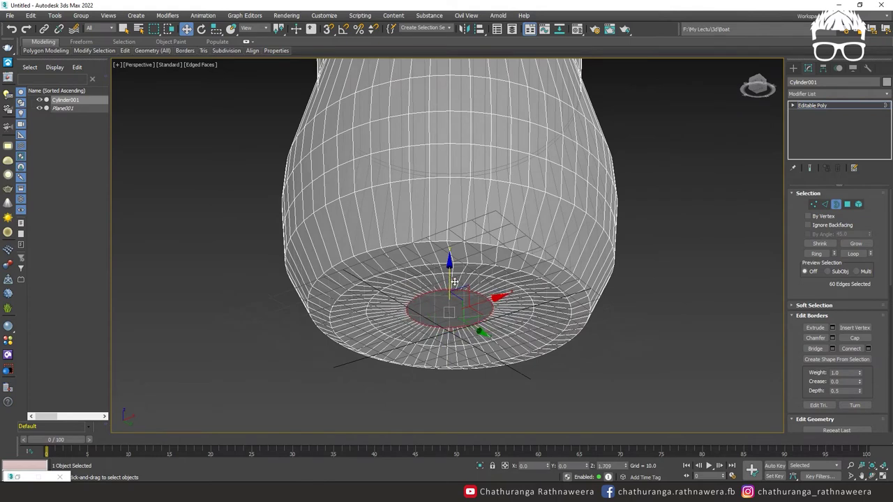
key("r")
mouse_move(450, 303)
left_mouse_down()
mouse_move(451, 323)
mouse_move(418, 349)
left_mouse_up()
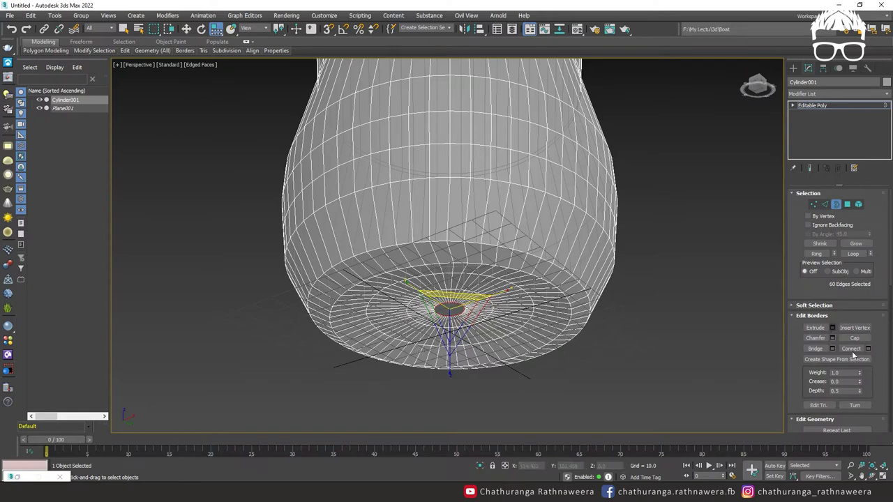
scroll(481, 336, "up", 2)
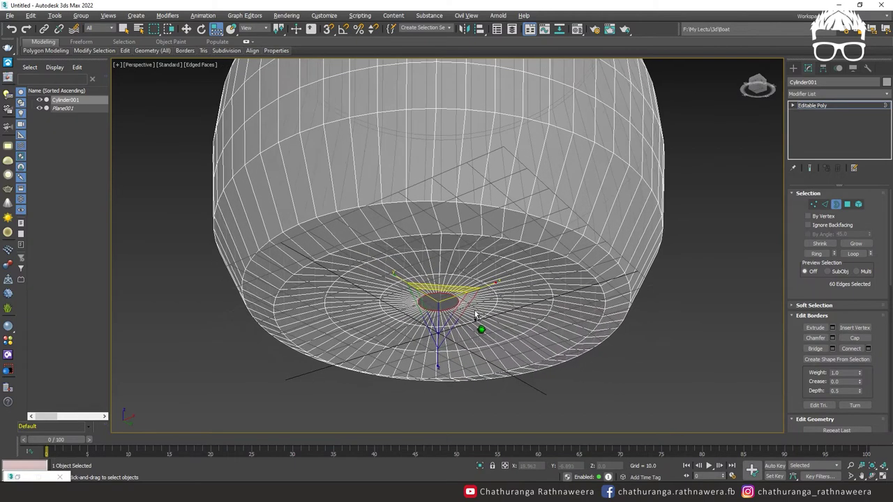
left_click(855, 339)
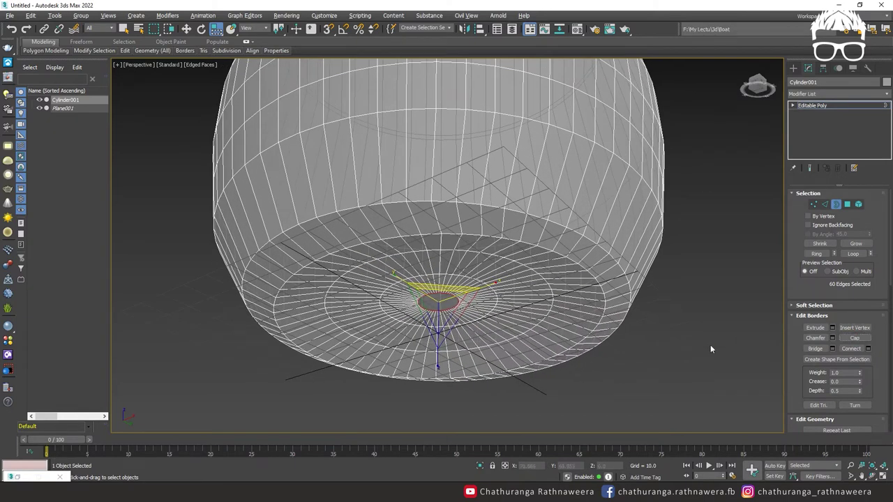
mouse_move(629, 362)
middle_mouse_down("alt")
mouse_move(608, 347)
mouse_move(605, 366)
mouse_move(597, 346)
middle_mouse_up("alt")
key("f")
key("2")
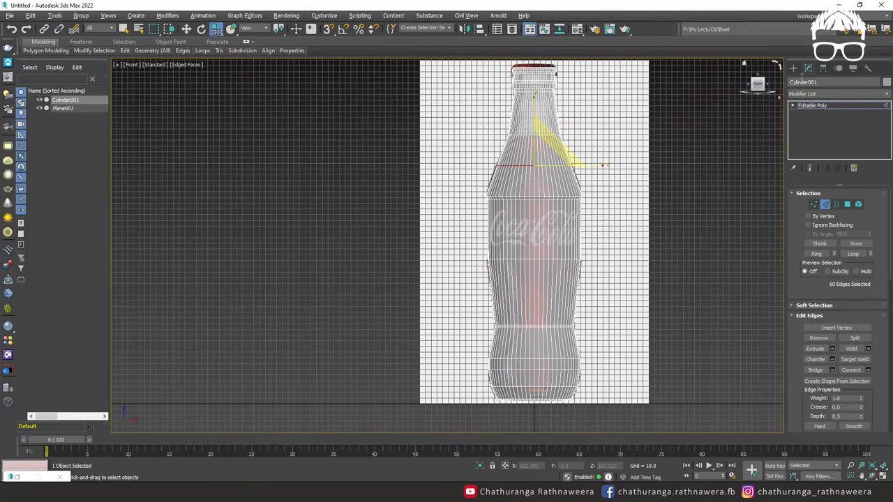
Clear the edge selection, exit sub-object mode, and select the whole bottle in maximized Perspective
left_click(686, 141)
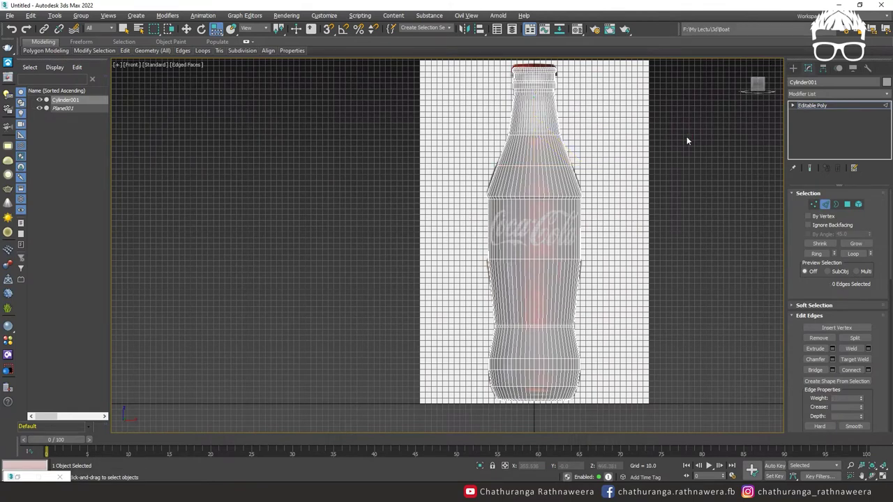
left_click(523, 331)
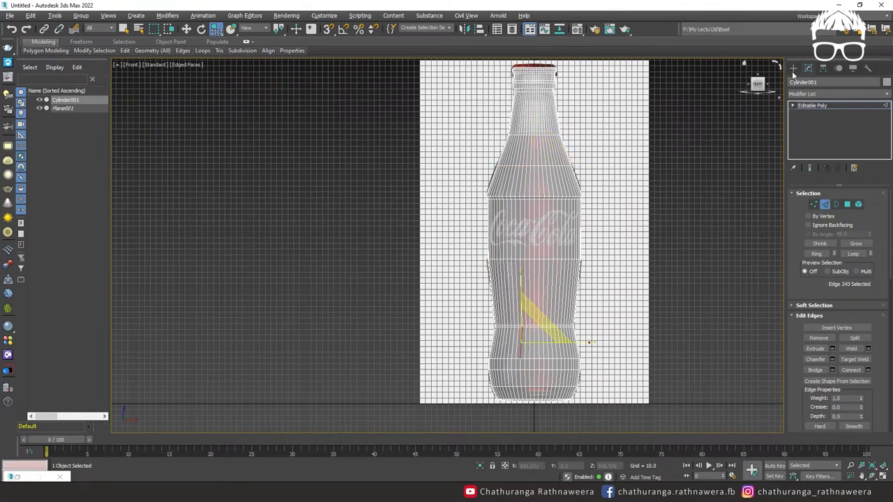
left_click(793, 68)
key("alt+z")
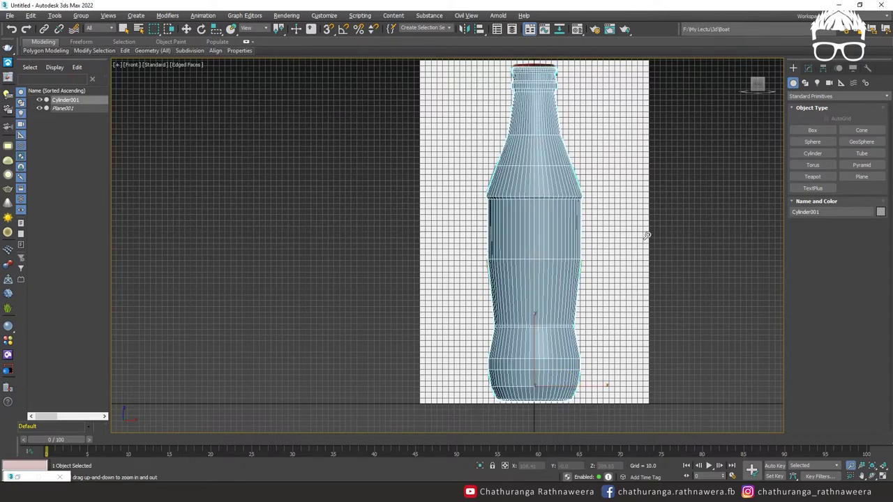
key("w")
left_click(716, 198)
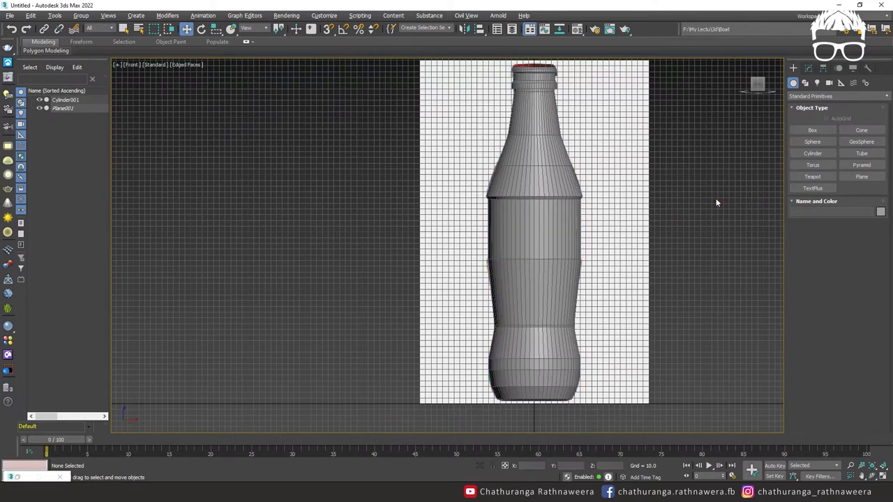
key("alt+w")
key("alt+w")
mouse_move(606, 281)
middle_mouse_down("alt")
mouse_move(521, 328)
mouse_move(560, 302)
mouse_move(567, 264)
middle_mouse_up("alt")
left_click(566, 264)
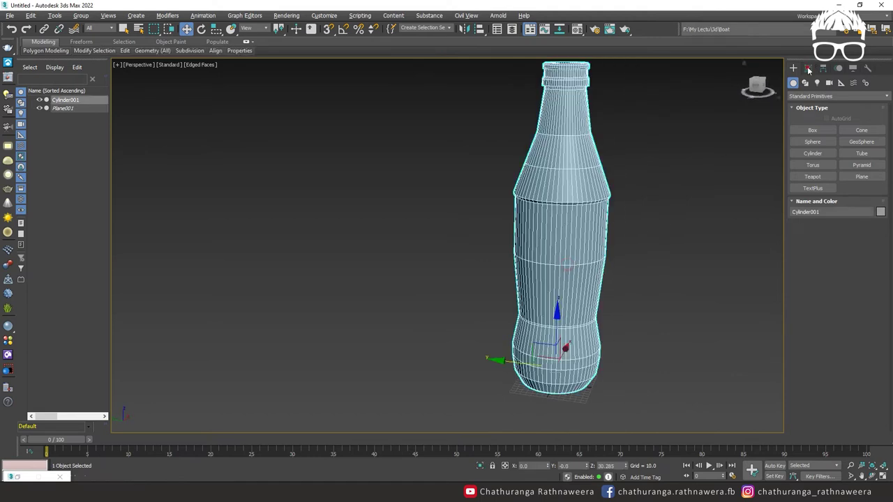
Add a TurboSmooth modifier to Cylinder001 and view it with smooth shading
left_click(807, 68)
left_click(837, 93)
type("t")
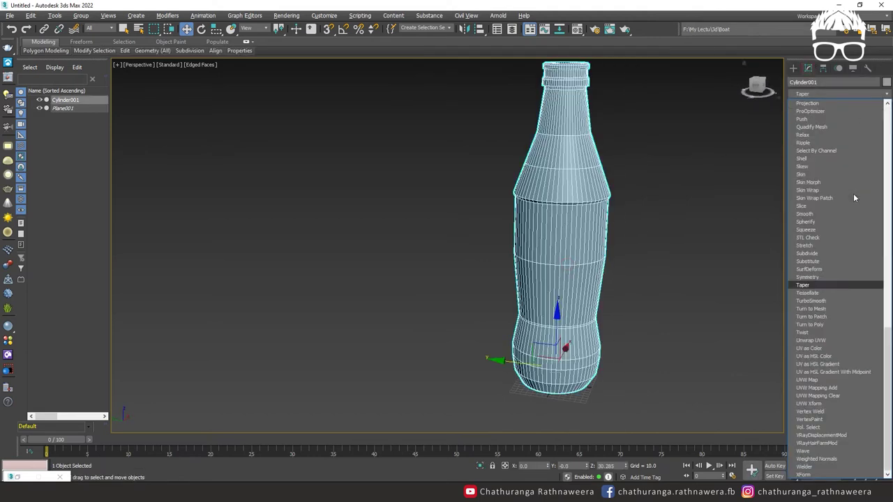
left_click(828, 302)
middle_click_drag(673, 295, 675, 288, "alt")
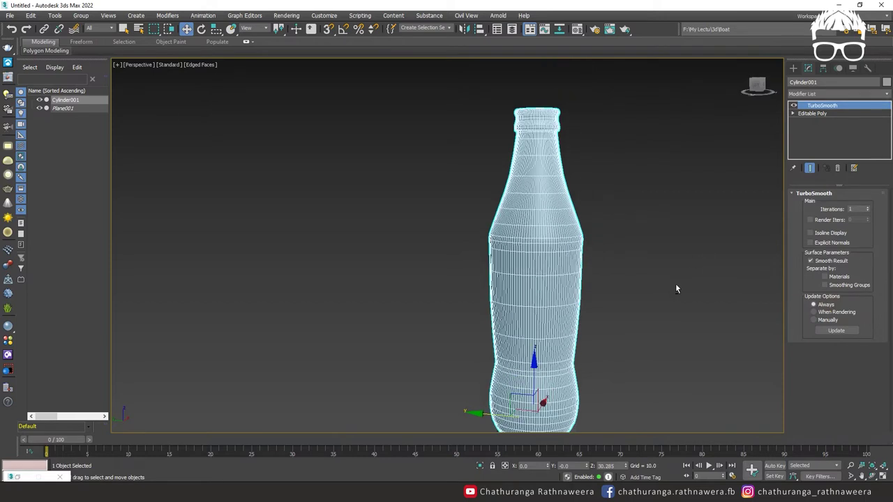
key("F4")
mouse_move(675, 283)
middle_mouse_down()
mouse_move(635, 212)
mouse_move(574, 229)
mouse_move(598, 222)
middle_mouse_up()
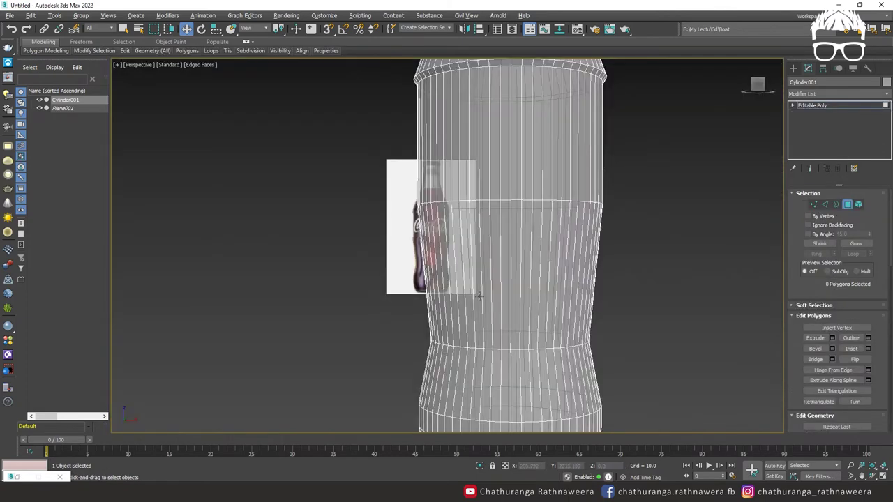
Hide the bottle to inspect the reference photo, then unhide it
key("alt+h")
scroll(256, 184, "up", 3)
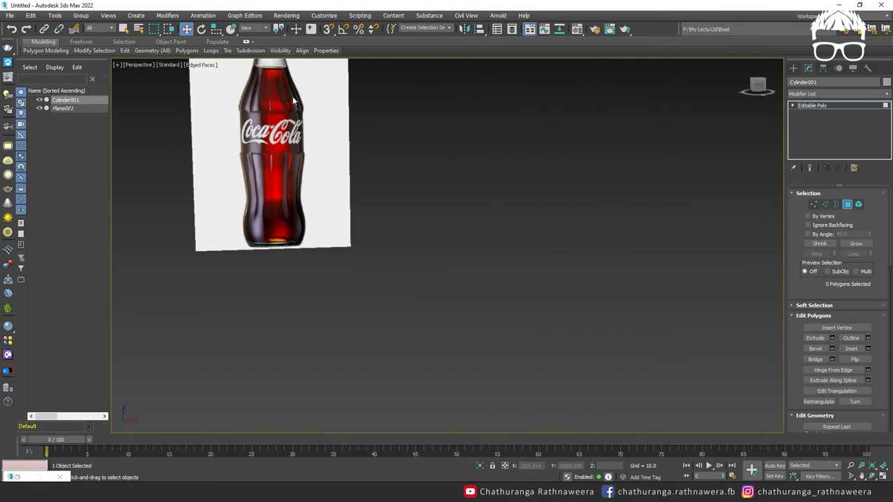
middle_click_drag(292, 101, 311, 111)
key("alt+u")
scroll(651, 267, "down", 5)
Select one vertical stripe of polygons on the bottle's lower body
left_click(583, 300)
middle_click_drag(584, 300, 577, 269)
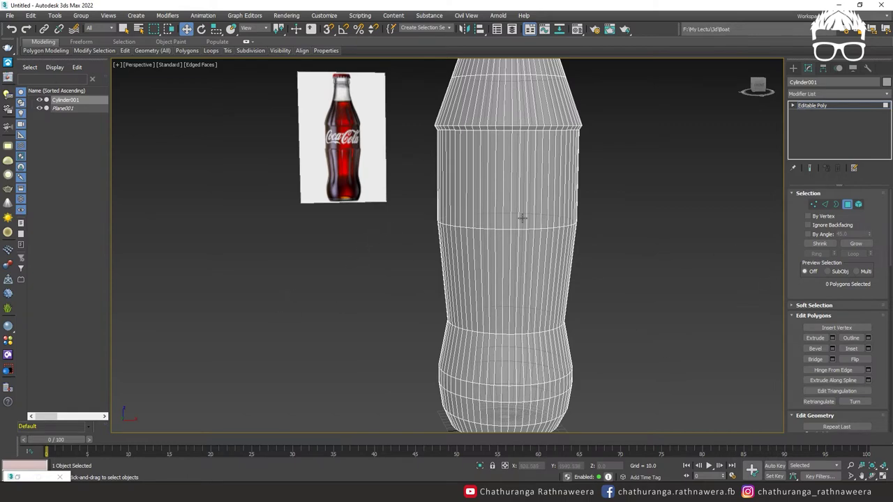
mouse_move(487, 279)
middle_mouse_down("alt")
mouse_move(495, 285)
mouse_move(496, 339)
mouse_move(473, 360)
middle_mouse_up("alt")
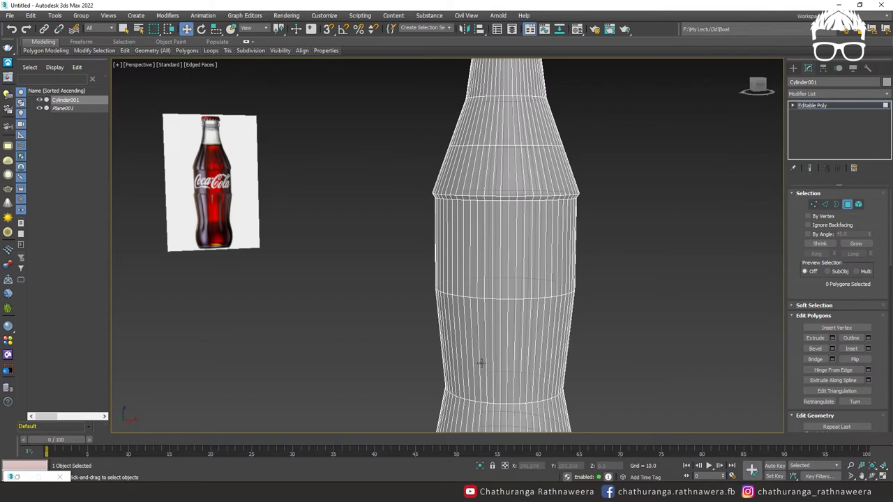
left_click(483, 362)
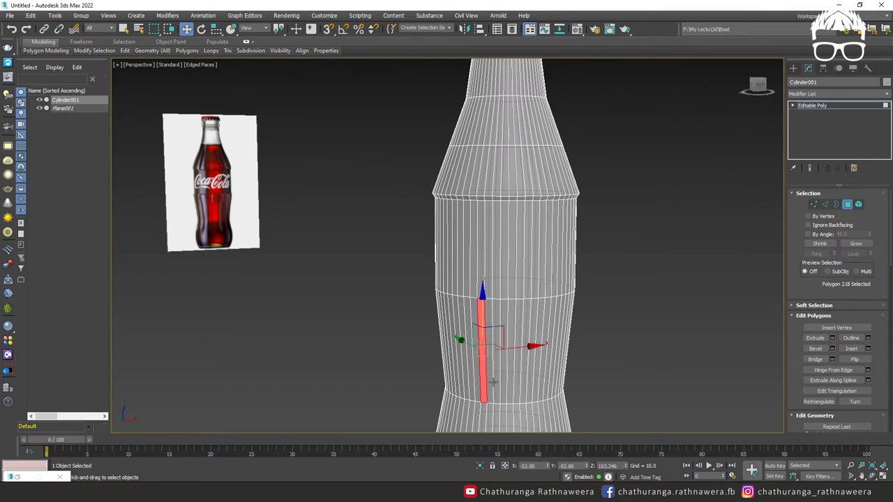
Add three more vertical stripe polygons around the lower body to the selection
middle_click_drag(492, 381, 493, 380, "alt")
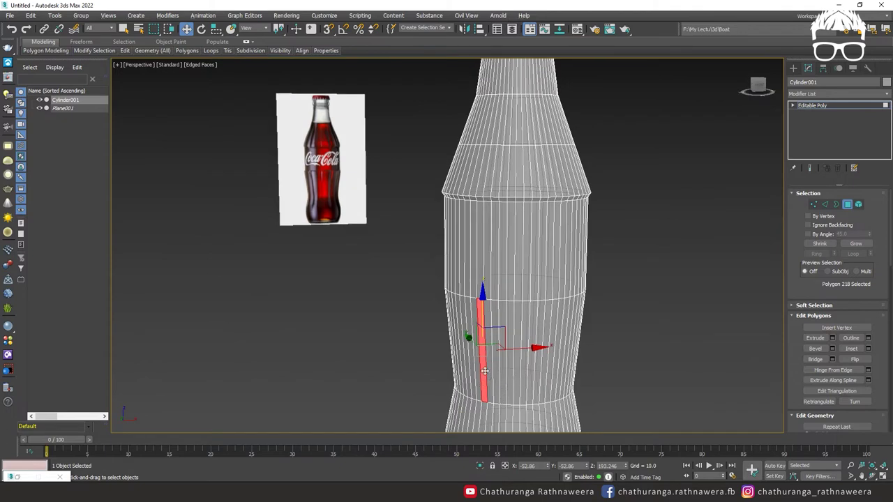
left_click(521, 364, "ctrl")
middle_click_drag(530, 380, 540, 387, "alt")
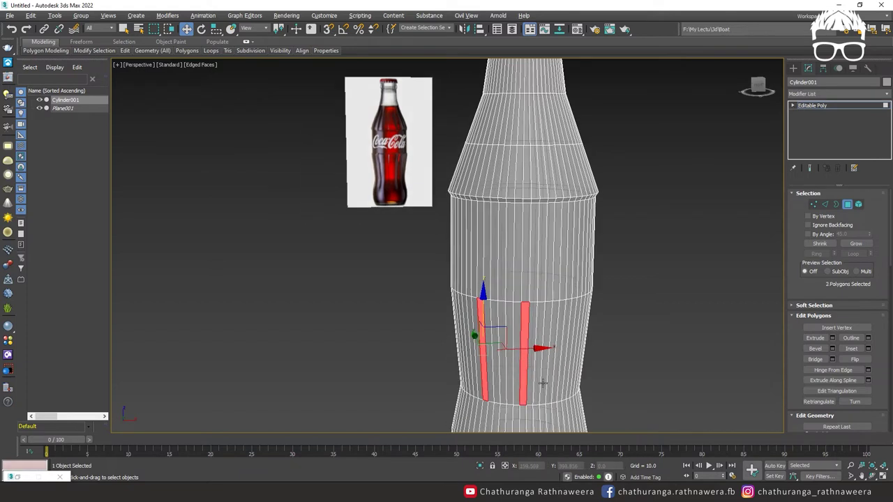
left_click(567, 314, "ctrl")
middle_click_drag(568, 341, 517, 336, "alt")
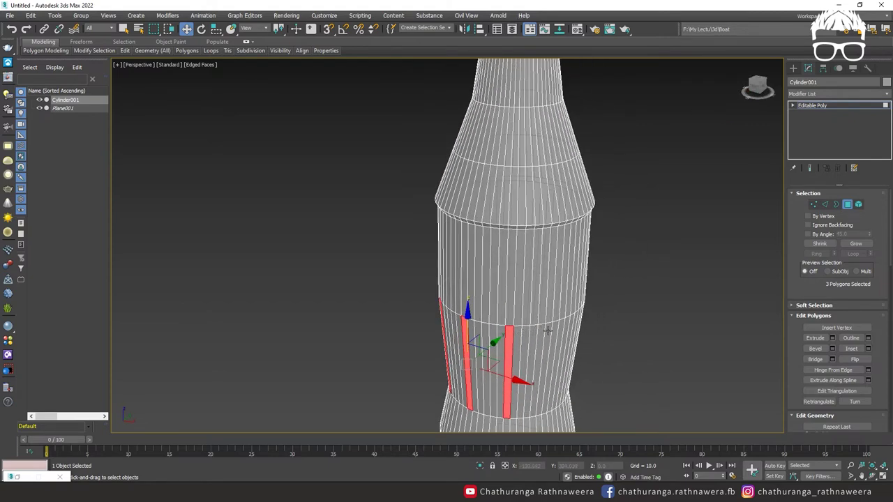
left_click(550, 332, "ctrl")
middle_click_drag(546, 363, 530, 326, "alt")
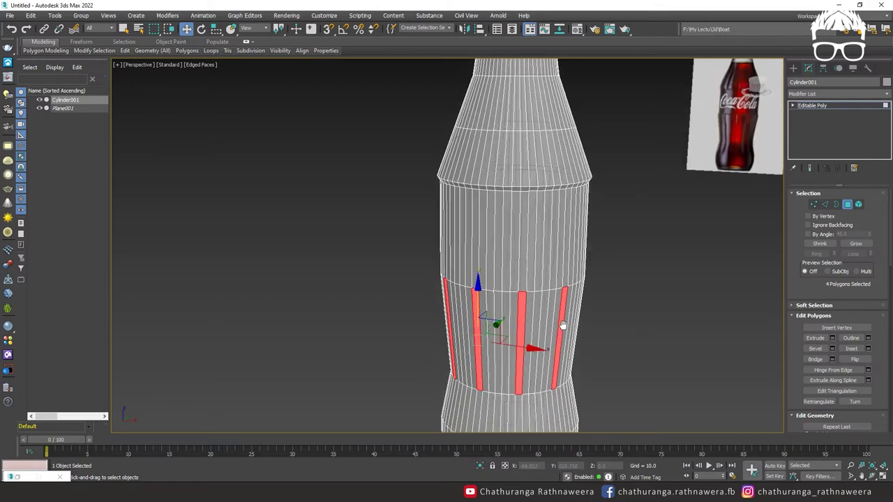
mouse_move(523, 322)
middle_mouse_down("alt")
mouse_move(551, 354)
mouse_move(368, 249)
middle_mouse_up("alt")
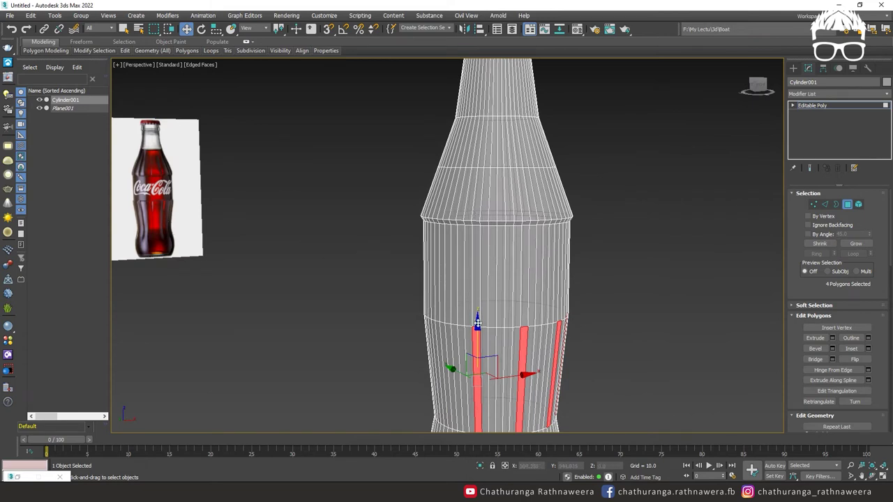
Add several shoulder polygons and body stripes, undoing one click that replaced the 11-polygon selection
left_click(478, 213, "ctrl")
middle_click_drag(477, 217, 513, 225, "alt")
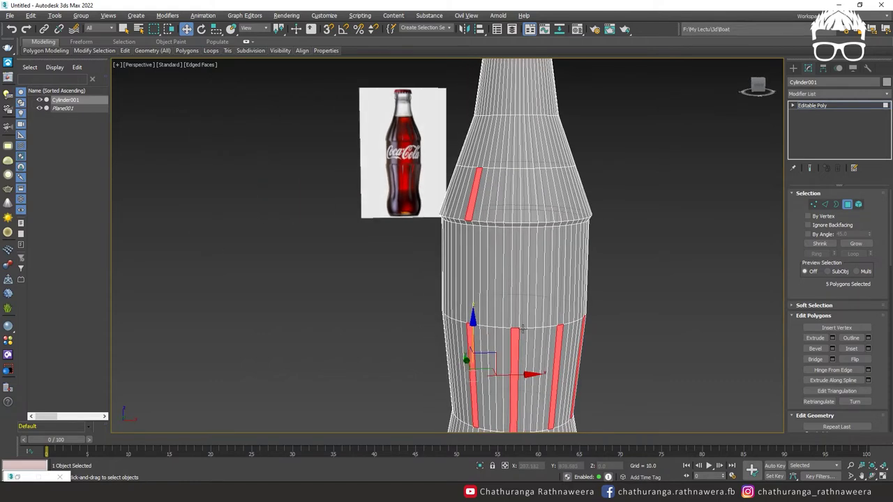
left_click(513, 211, "ctrl")
mouse_move(586, 344)
middle_mouse_down("alt")
mouse_move(554, 282)
mouse_move(589, 293)
middle_mouse_up("alt")
left_click(554, 208, "ctrl")
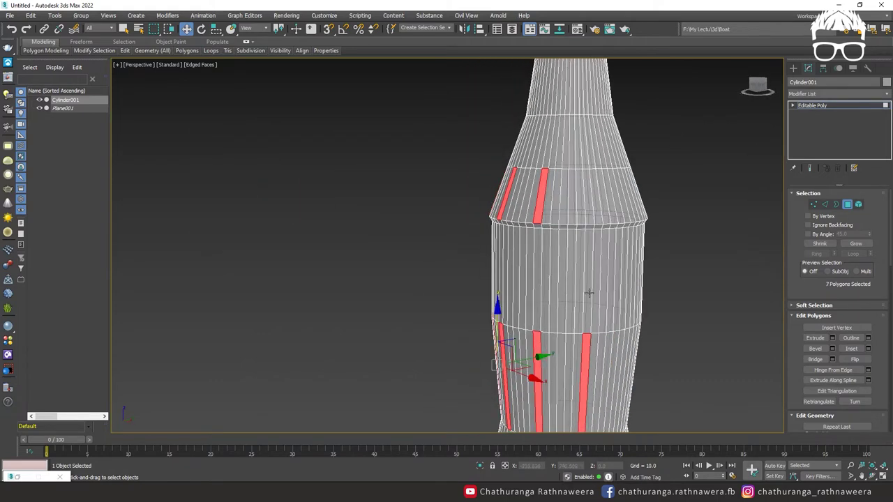
left_click(590, 211, "ctrl")
mouse_move(590, 211)
middle_mouse_down("alt")
mouse_move(512, 184)
mouse_move(520, 336)
middle_mouse_up("alt")
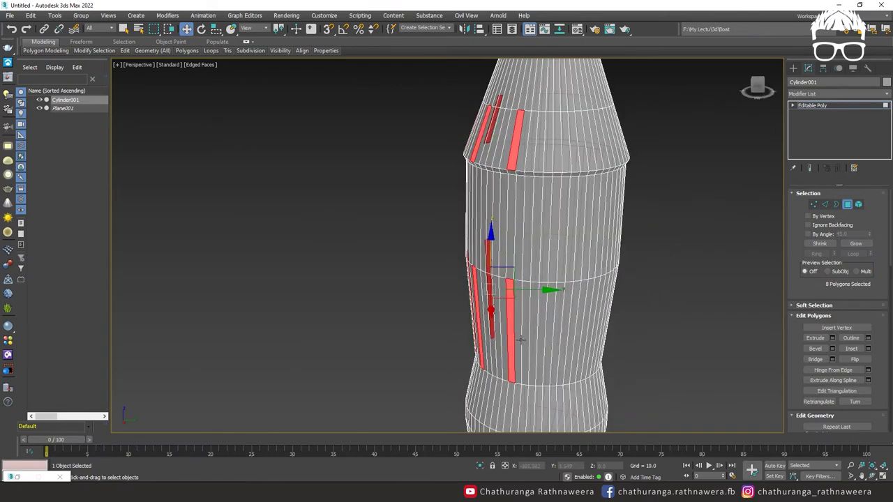
left_click(557, 309, "ctrl")
middle_click_drag(557, 309, 569, 315, "alt")
left_click(551, 161, "ctrl")
middle_click_drag(629, 282, 606, 296, "alt")
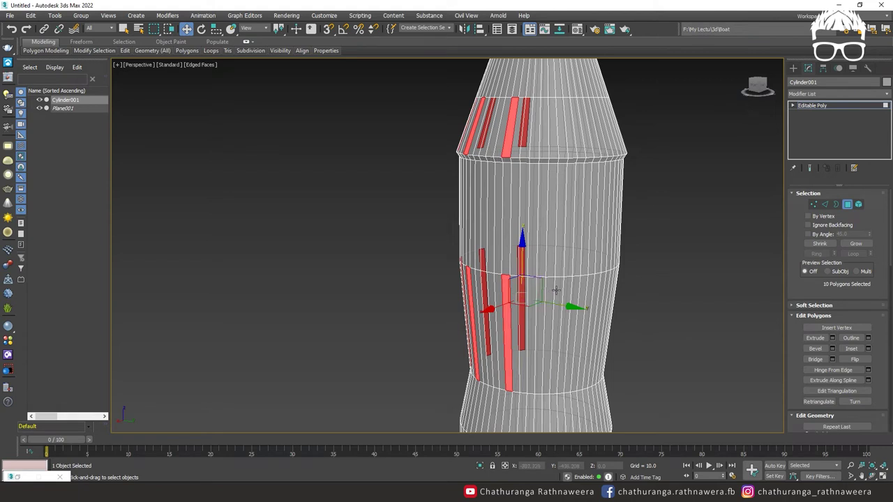
left_click(556, 290, "ctrl")
left_click(565, 145)
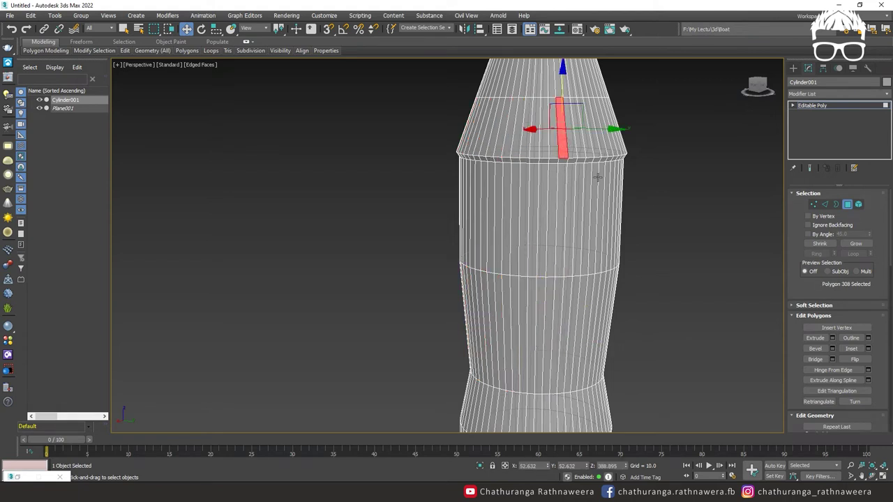
key("ctrl+z")
left_click(563, 150, "ctrl")
Add the remaining body and shoulder stripes on the far and front sides, reaching 20 polygons
middle_click_drag(671, 324, 573, 354, "alt")
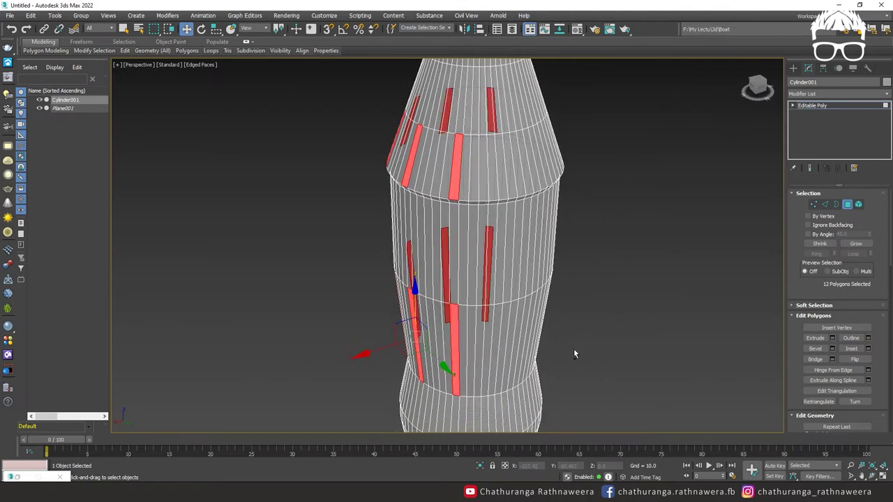
left_click(497, 365, "ctrl")
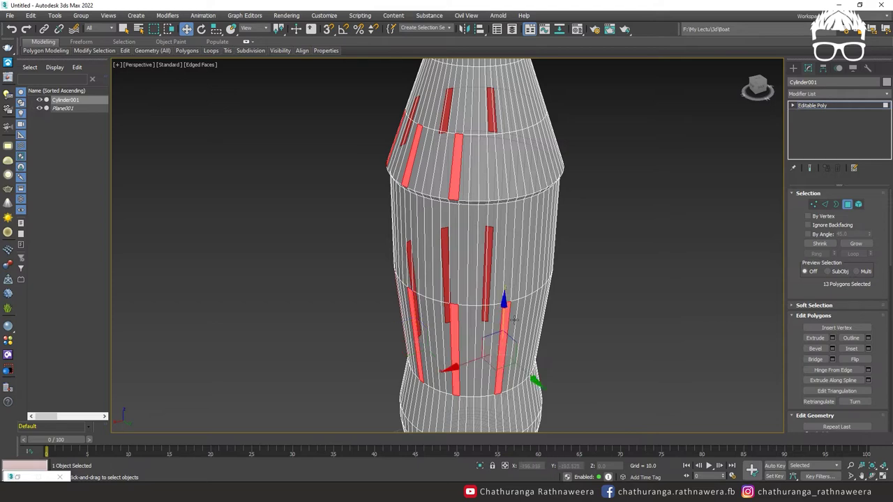
middle_click_drag(515, 320, 499, 305, "alt")
left_click(560, 303, "ctrl")
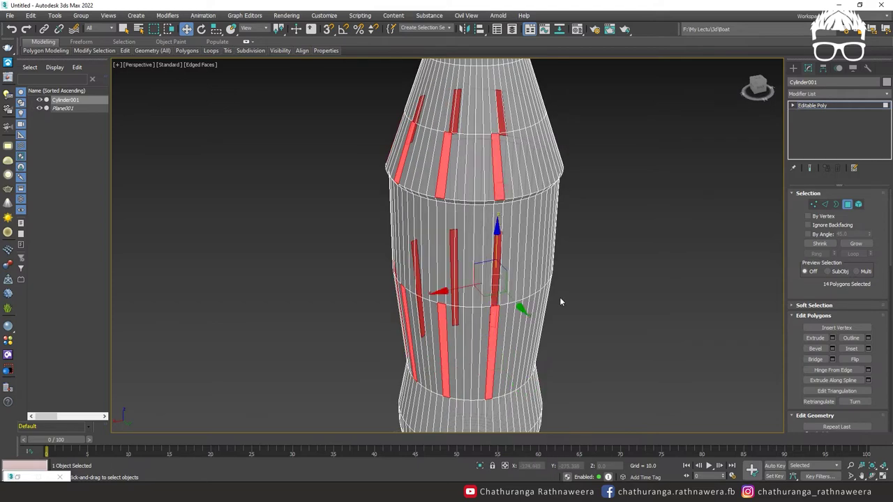
middle_click_drag(560, 303, 461, 354, "alt")
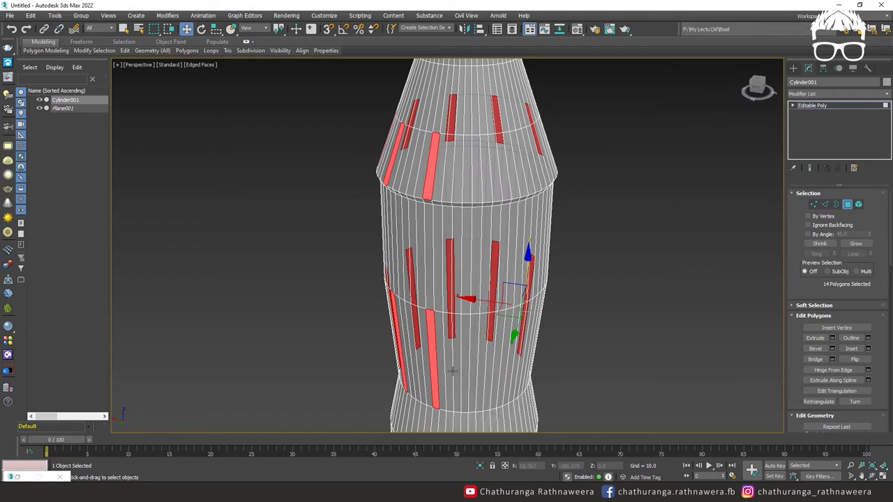
left_click(482, 374, "ctrl")
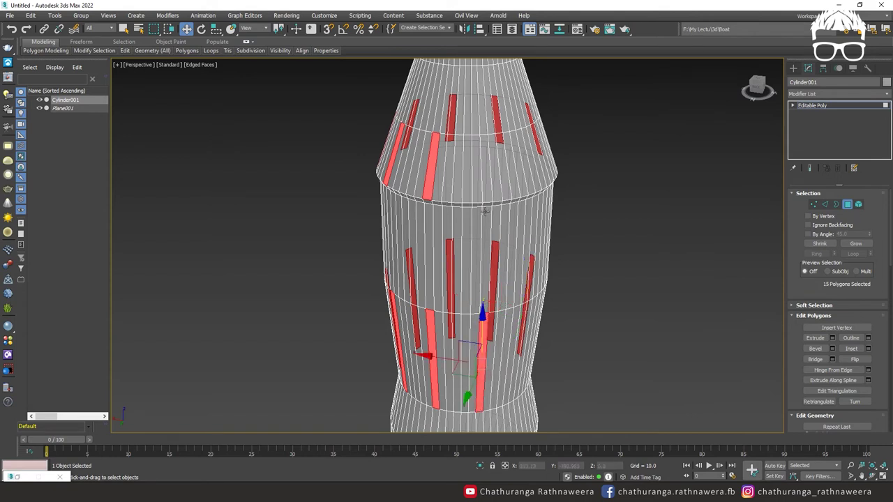
left_click(488, 187)
key("ctrl+z")
left_click(489, 187, "ctrl")
middle_click_drag(534, 355, 432, 401, "alt")
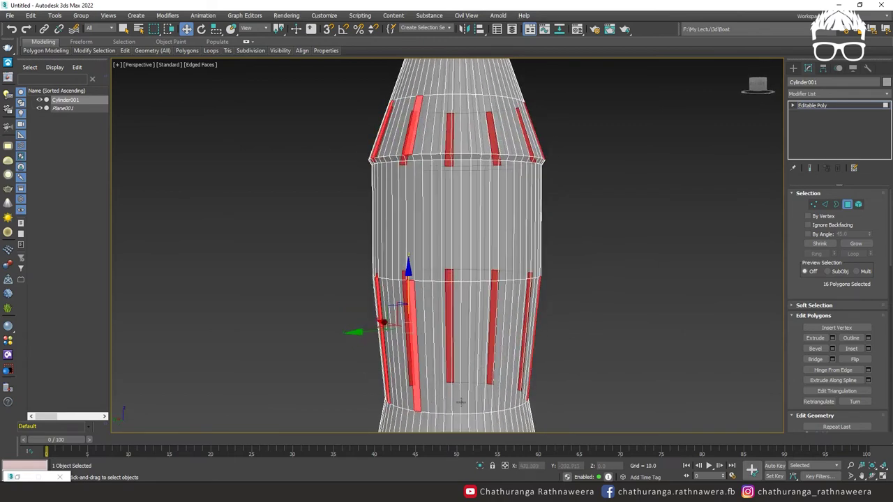
left_click(465, 402, "ctrl")
left_click(464, 142, "ctrl")
mouse_move(464, 143)
middle_mouse_down("alt")
mouse_move(468, 317)
mouse_move(491, 294)
mouse_move(455, 276)
middle_mouse_up("alt")
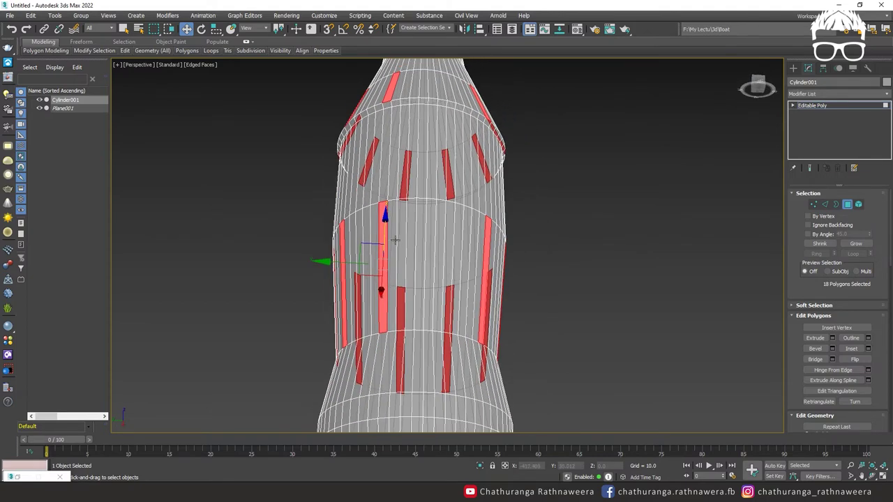
left_click(436, 242, "ctrl")
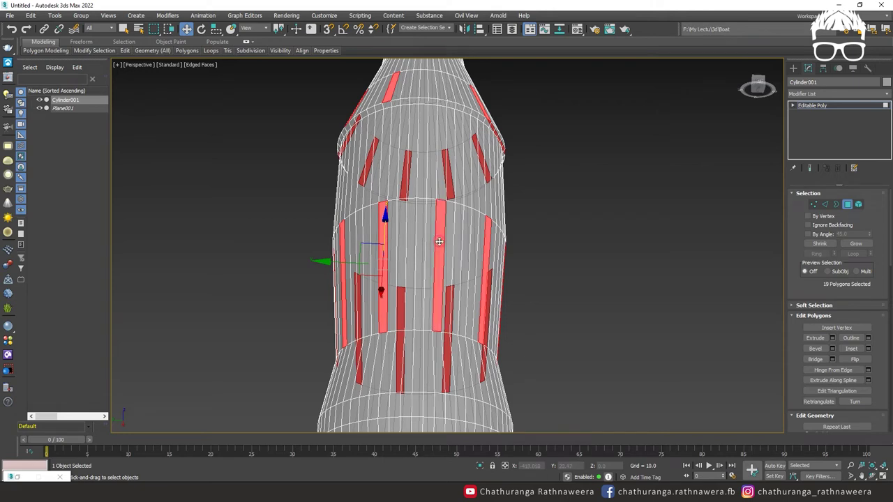
left_click(444, 90, "ctrl")
middle_click_drag(477, 240, 461, 244, "alt")
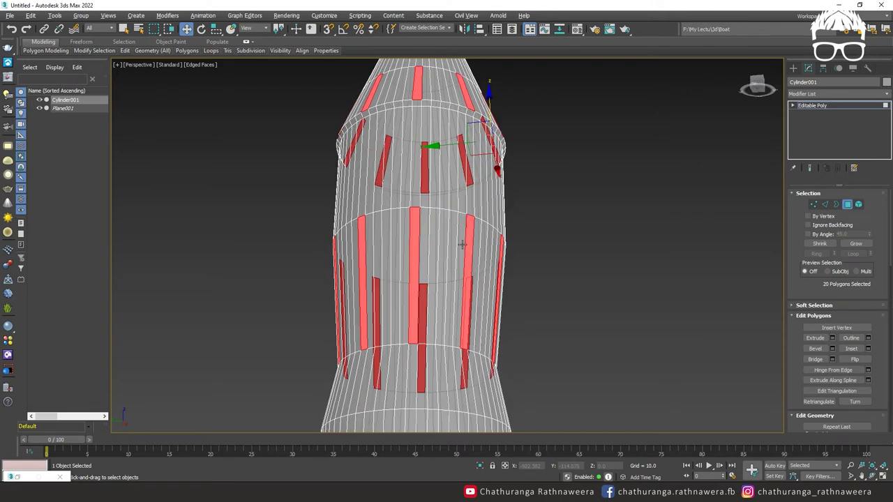
scroll(451, 222, "down", 2)
scroll(460, 230, "down", 2)
scroll(475, 238, "down", 2)
middle_click_drag(476, 241, 528, 312, "alt")
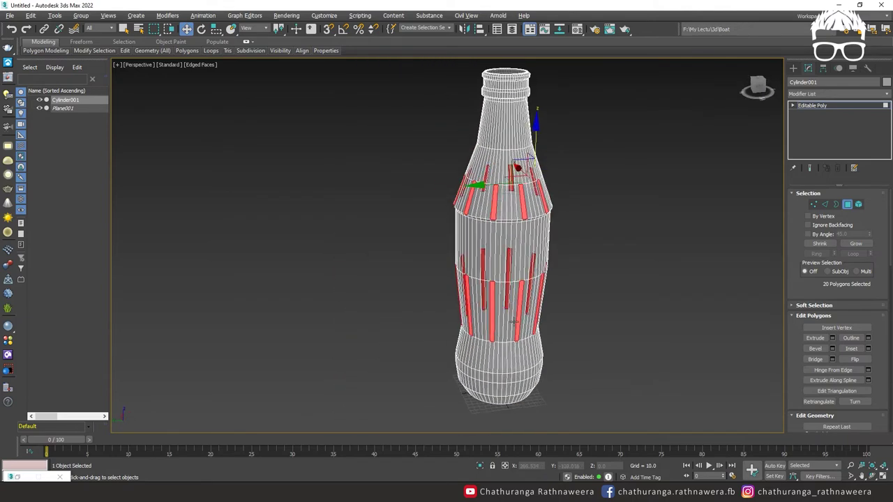
Grow the stripes, then deselect the label band rows in Front view, leaving 120 polygons
left_click(855, 243)
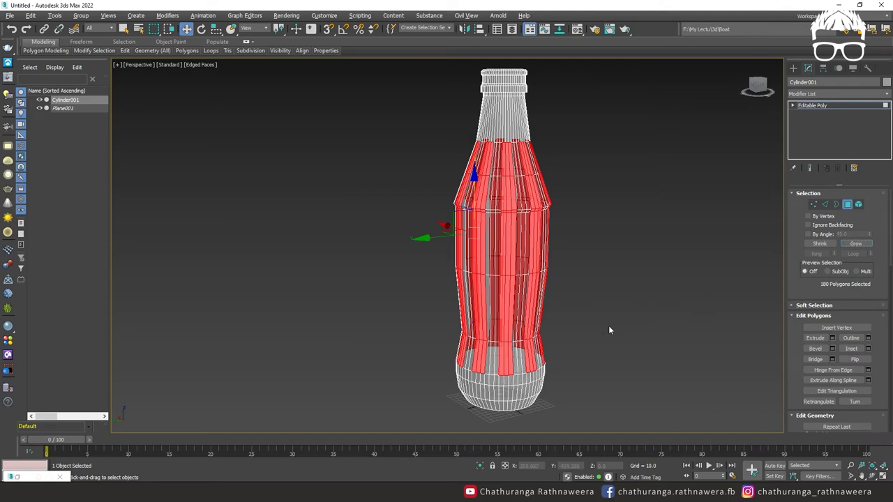
key("alt+w")
key("alt+w")
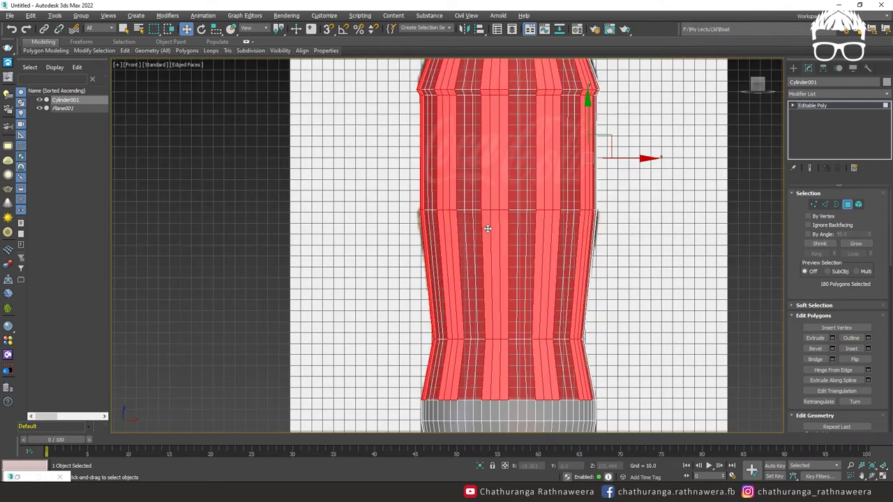
middle_click_drag(488, 229, 480, 335)
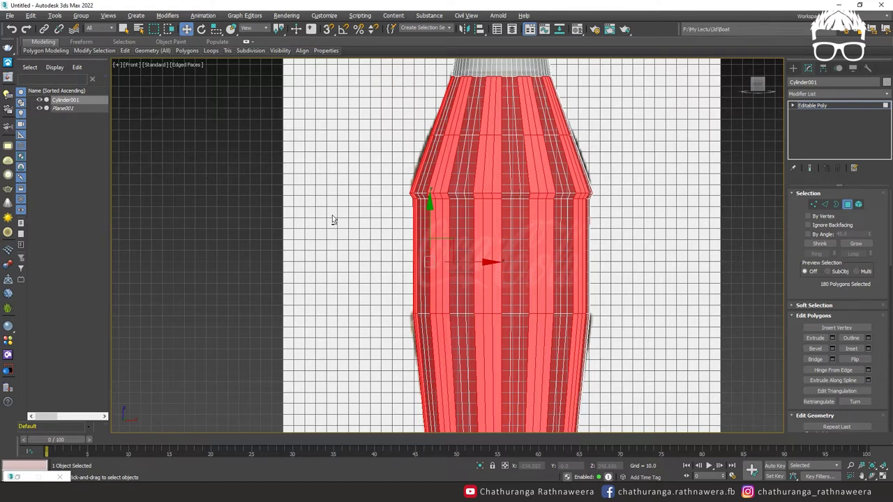
left_click_drag(333, 215, 667, 292, "alt")
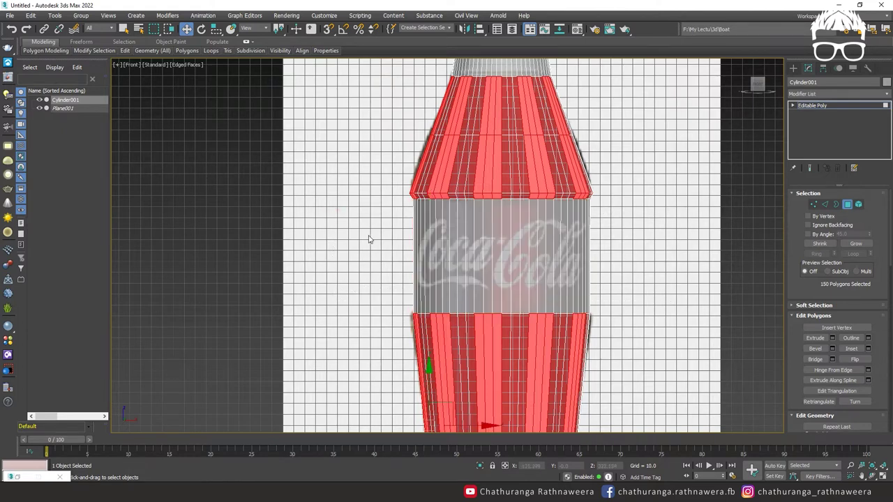
left_click_drag(373, 234, 633, 198)
middle_click_drag(617, 283, 631, 150)
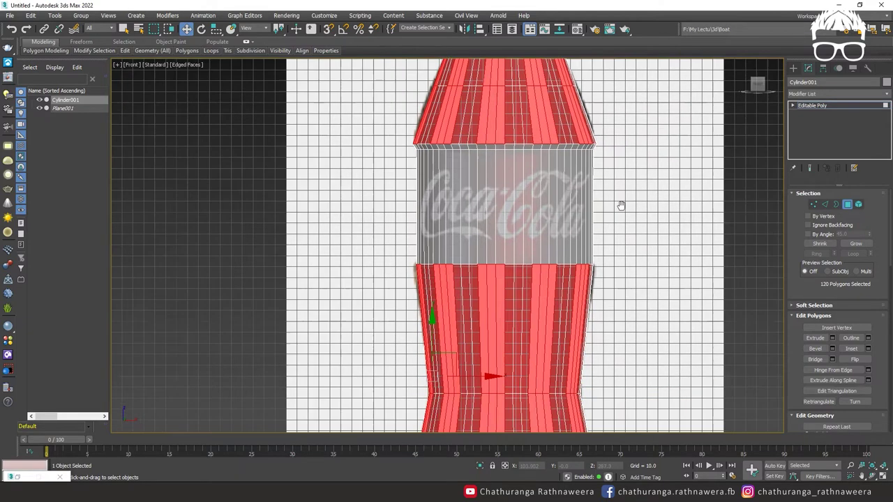
middle_click_drag(627, 279, 641, 253)
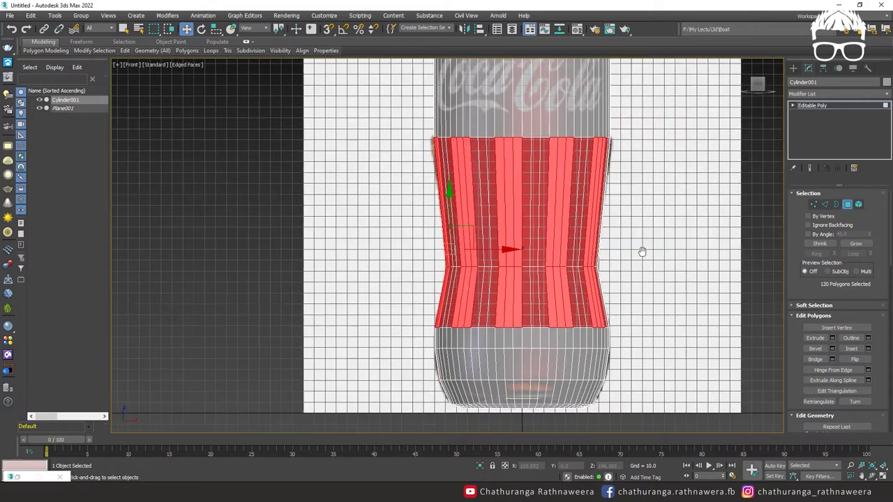
key("alt+w")
middle_click(652, 317)
key("alt+w")
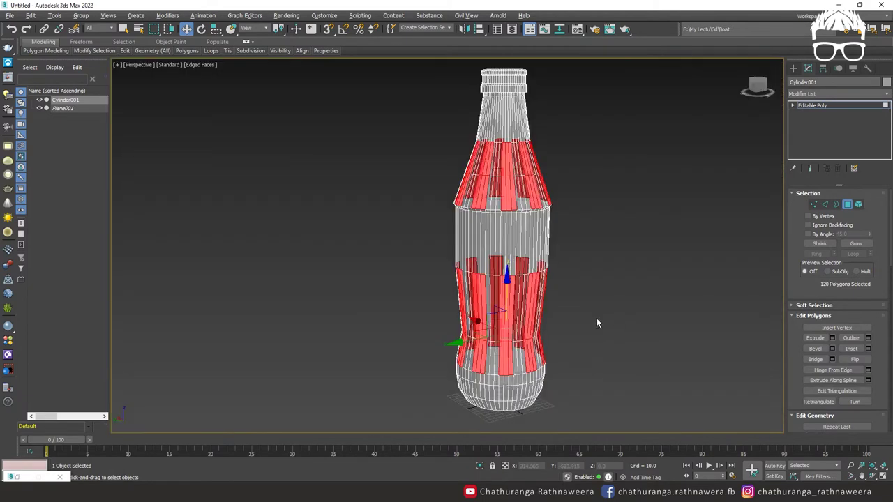
scroll(594, 323, "up", 2)
left_click(837, 93)
key("p")
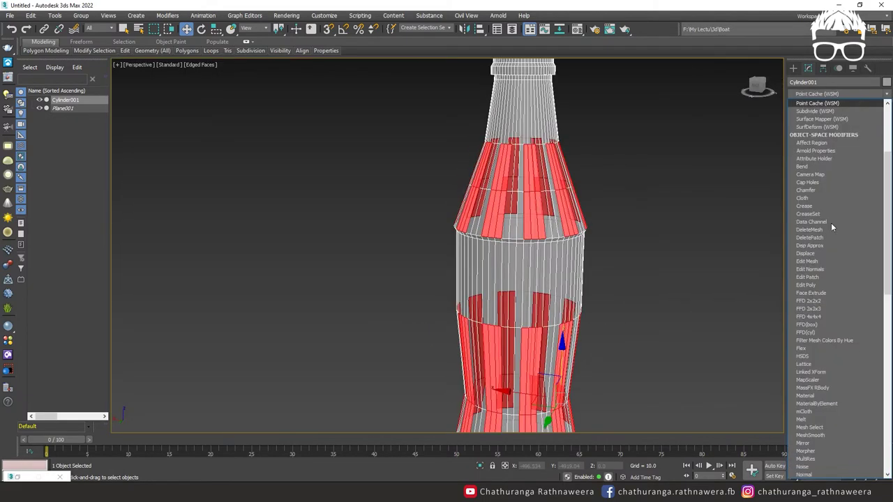
key("p")
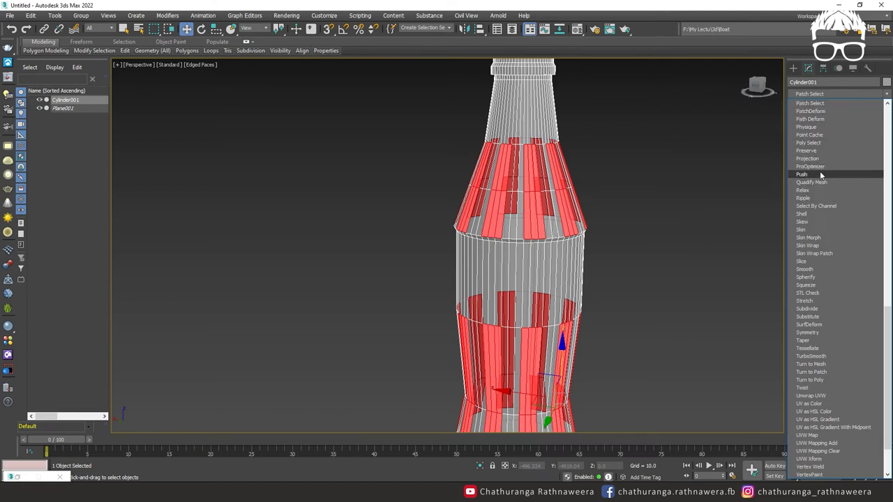
left_click(820, 173)
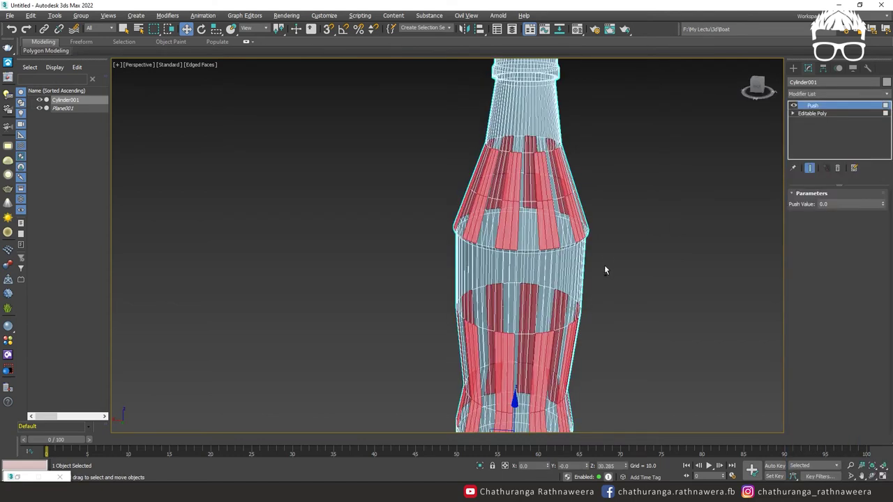
scroll(604, 255, "up", 3)
scroll(604, 255, "up", 2)
middle_click_drag(604, 255, 636, 307)
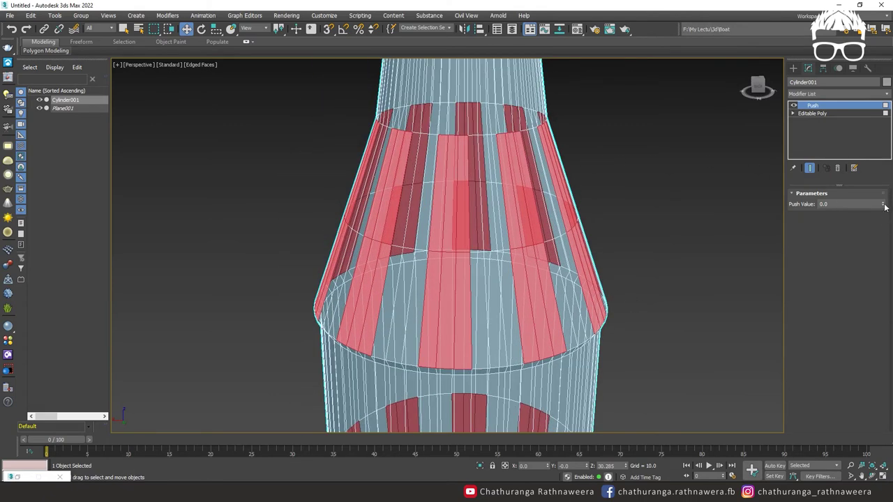
mouse_move(882, 203)
left_mouse_down()
mouse_move(879, 152)
mouse_move(889, 137)
left_mouse_up()
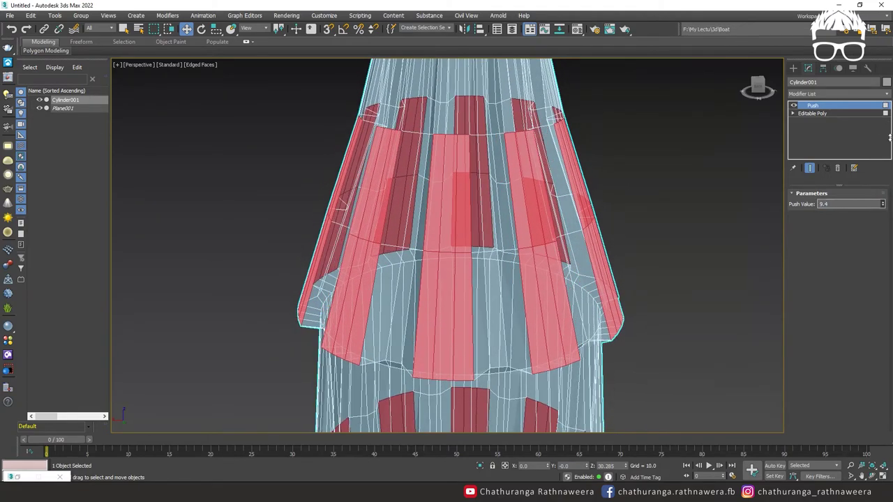
mouse_move(705, 244)
middle_mouse_down("alt")
mouse_move(677, 215)
mouse_move(674, 149)
mouse_move(663, 150)
middle_mouse_up("alt")
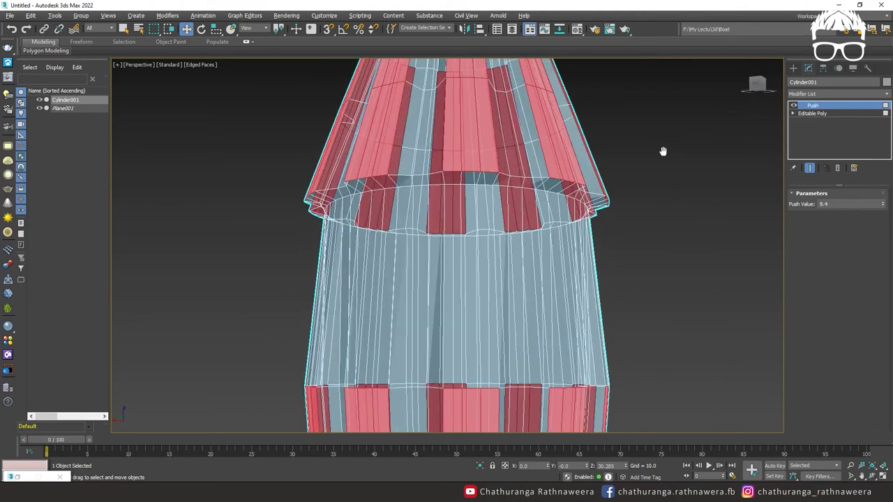
scroll(613, 209, "down", 5)
mouse_move(614, 209)
middle_mouse_down("alt")
mouse_move(633, 169)
mouse_move(667, 201)
mouse_move(599, 238)
mouse_move(618, 205)
mouse_move(592, 191)
middle_mouse_up("alt")
scroll(591, 191, "up", 3)
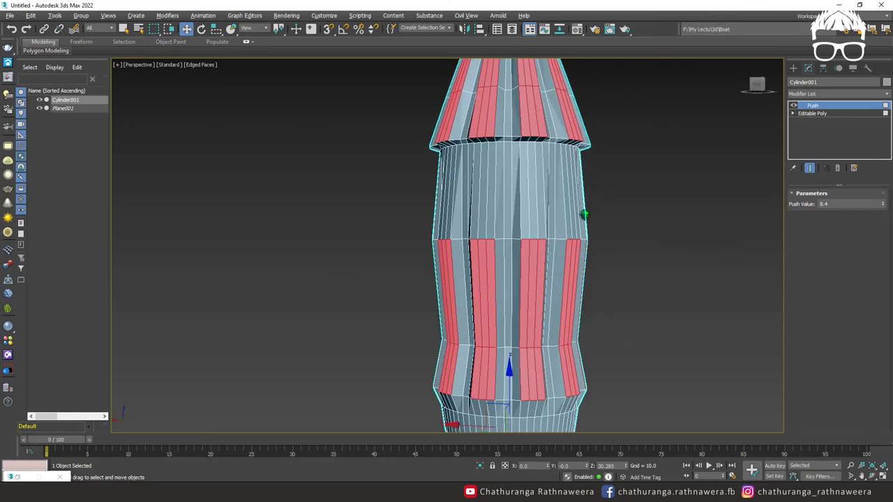
Test negative and positive Push values on the stripes, finishing at about 3
middle_click_drag(631, 228, 652, 230, "alt")
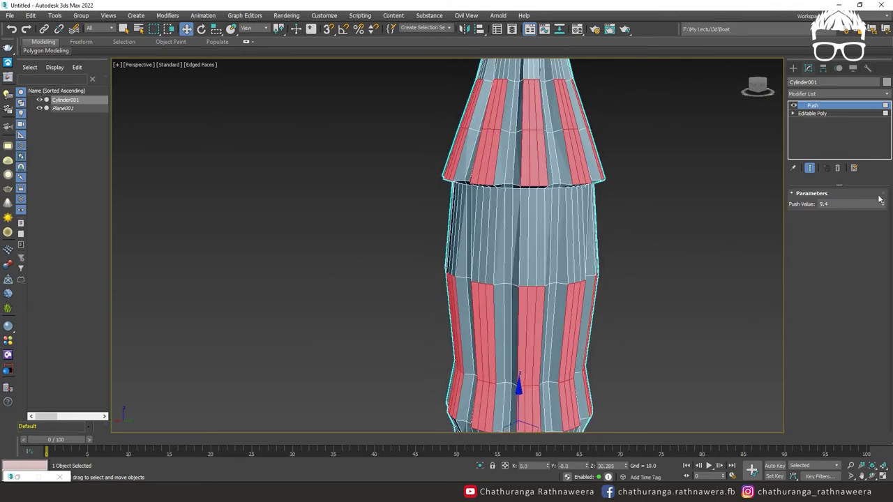
mouse_move(883, 205)
left_mouse_down()
mouse_move(837, 378)
mouse_move(849, 240)
mouse_move(860, 326)
mouse_move(852, 134)
mouse_move(855, 279)
mouse_move(839, 348)
mouse_move(840, 179)
mouse_move(836, 315)
mouse_move(836, 251)
mouse_move(823, 279)
mouse_move(791, 245)
mouse_move(795, 130)
left_mouse_up()
mouse_move(578, 261)
middle_mouse_down()
mouse_move(541, 155)
mouse_move(548, 235)
mouse_move(574, 253)
middle_mouse_up()
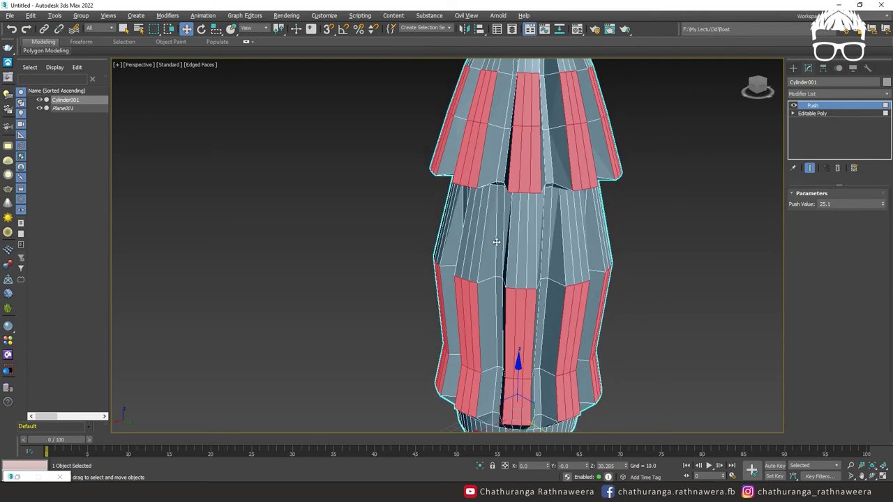
mouse_move(532, 273)
middle_mouse_down("alt")
mouse_move(572, 308)
mouse_move(623, 295)
mouse_move(610, 303)
middle_mouse_up("alt")
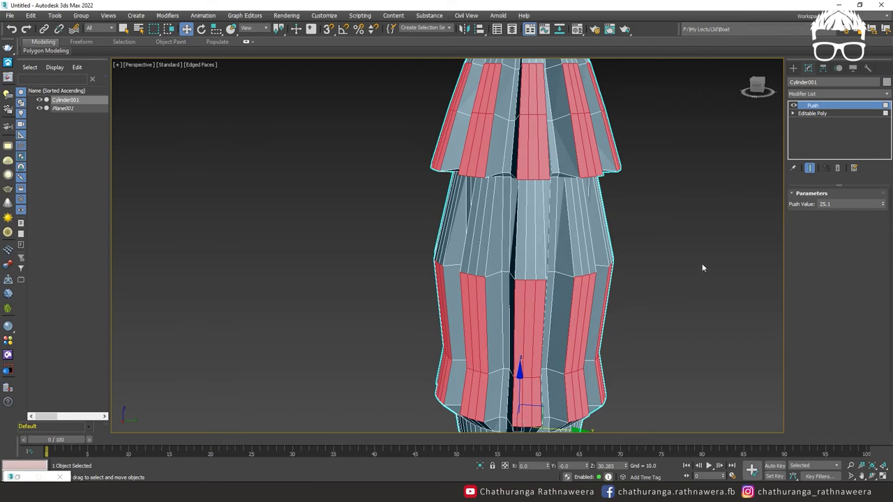
left_click_drag(882, 206, 811, 434)
mouse_move(811, 434)
left_mouse_down()
mouse_move(820, 271)
mouse_move(811, 425)
mouse_move(814, 312)
left_mouse_up()
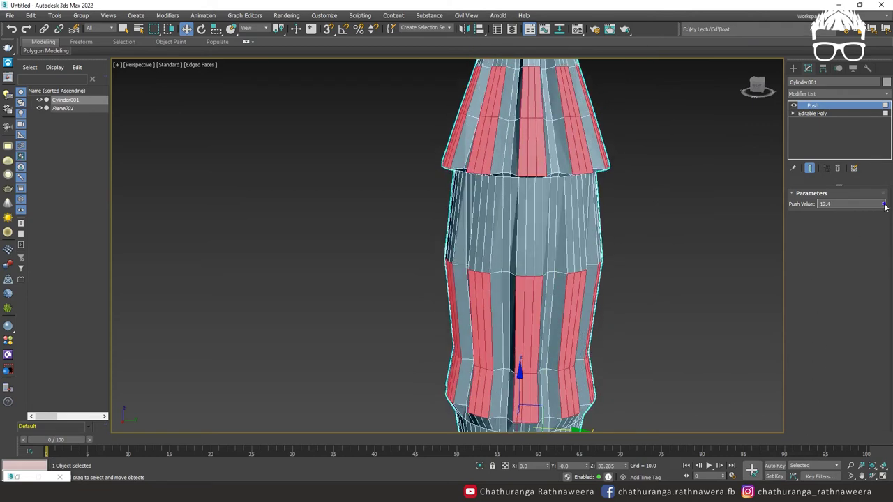
left_click_drag(882, 204, 882, 206)
left_click(817, 113)
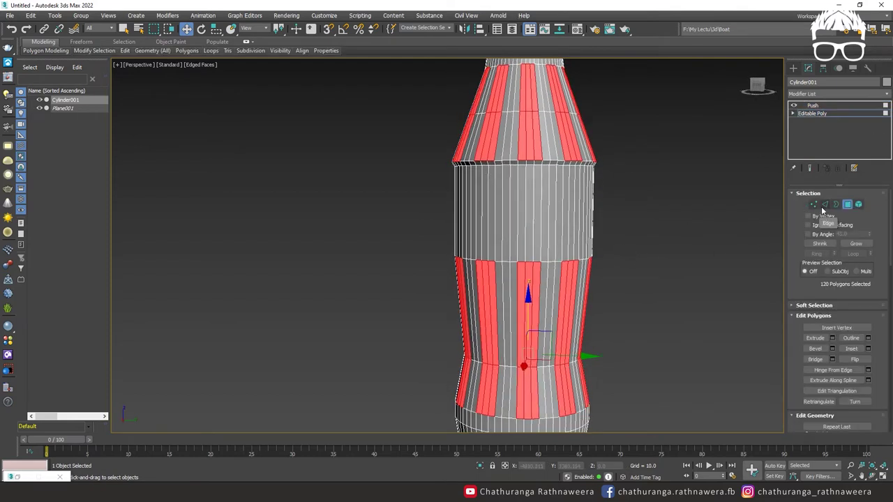
Connect the upper-body vertical edges with one new loop and slide it down to the label band's top
left_click(824, 204)
scroll(564, 311, "up", 4)
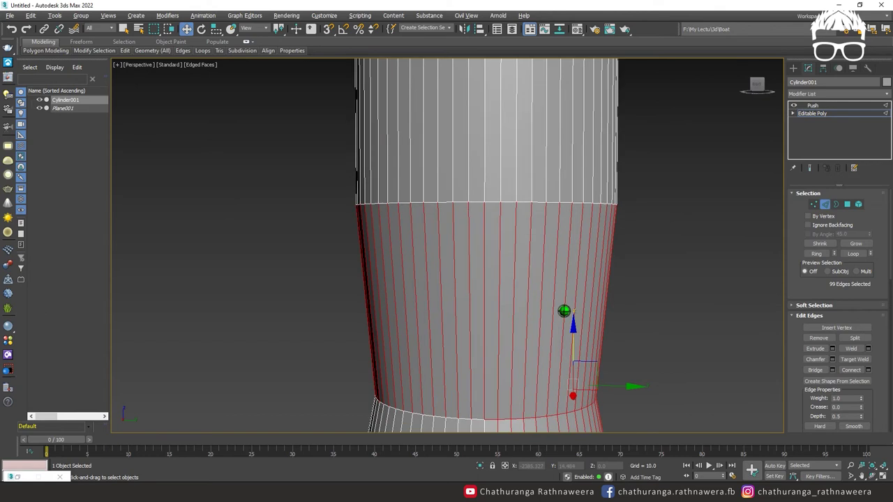
left_click_drag(678, 150, 678, 149)
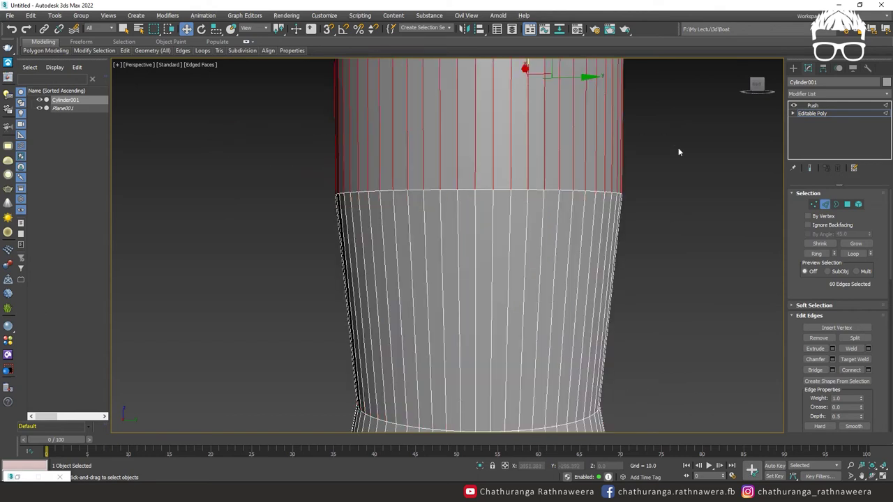
left_click(867, 370)
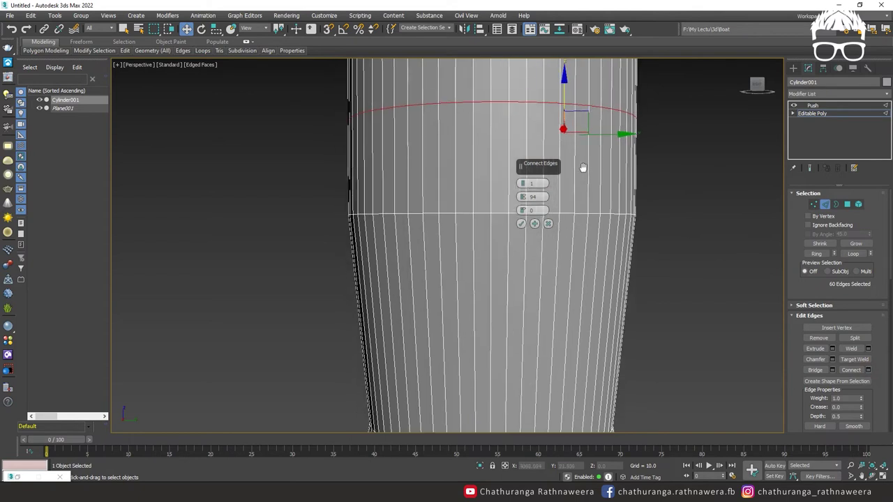
middle_click_drag(576, 159, 588, 185)
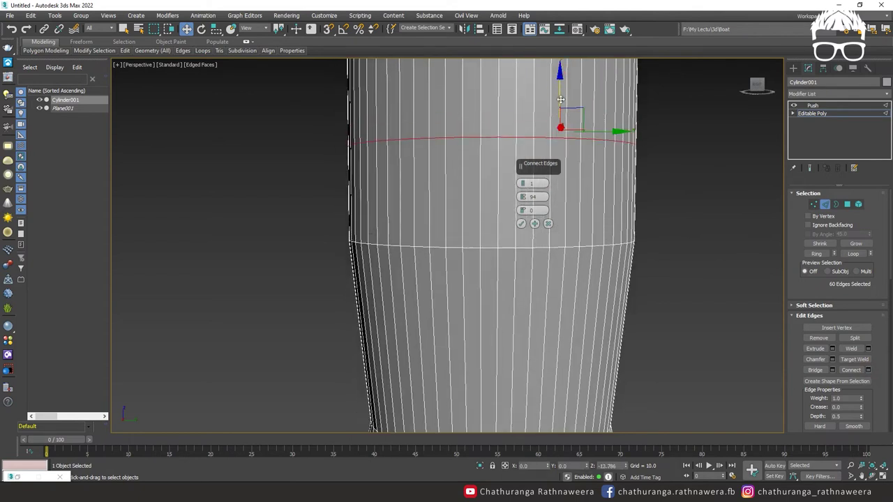
left_click(521, 224)
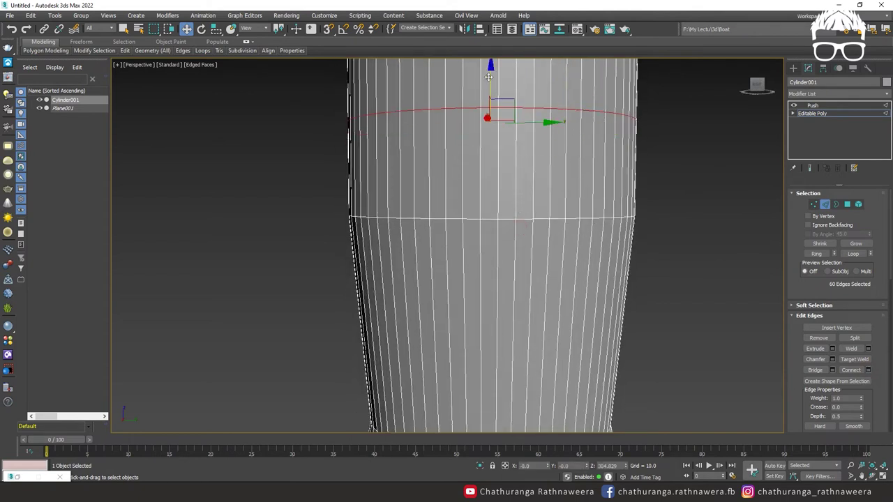
mouse_move(490, 70)
left_mouse_down()
mouse_move(488, 152)
mouse_move(472, 159)
left_mouse_up()
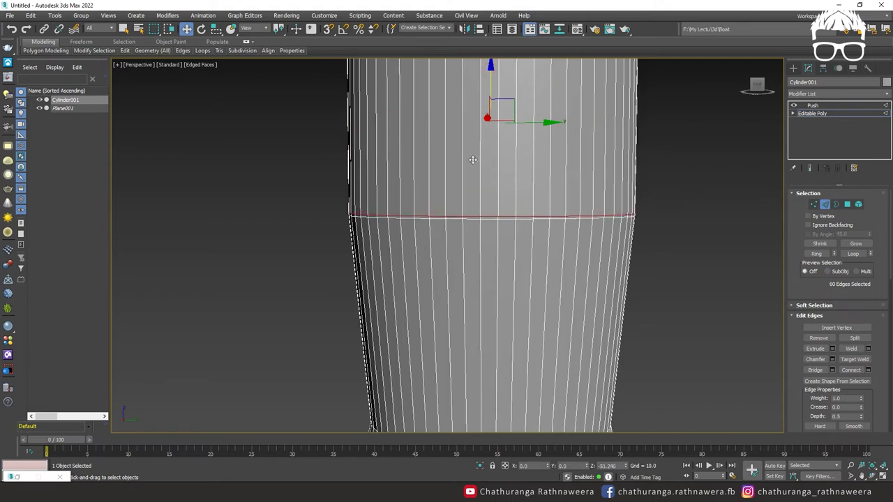
left_click(688, 270)
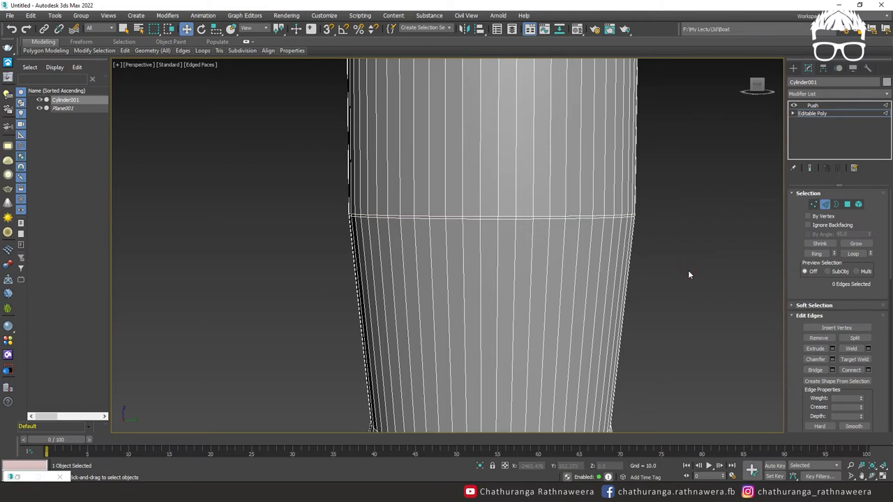
middle_click_drag(584, 268, 590, 245)
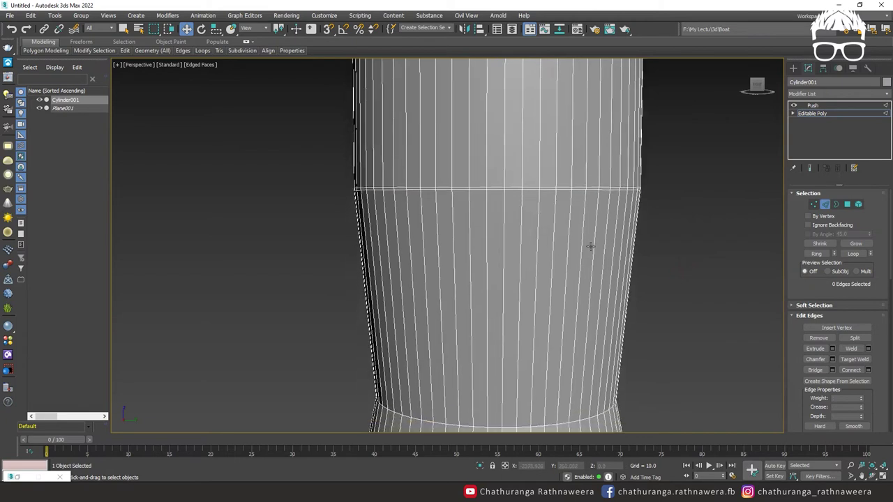
Return to Editable Poly Polygon mode, where the 120 stripe polygons reappear selected
left_click(813, 105)
left_click(813, 114)
left_click(846, 204)
scroll(533, 234, "up", 1)
scroll(534, 234, "up", 2)
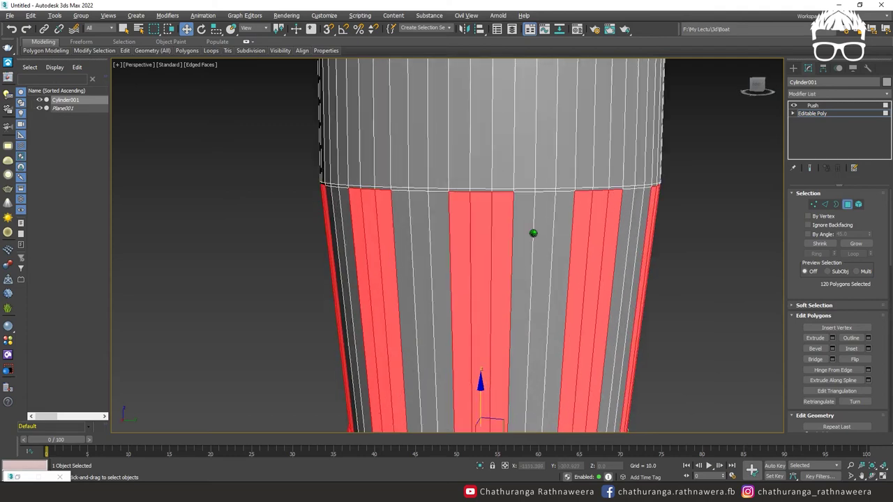
scroll(533, 234, "up", 2)
middle_click_drag(465, 212, 475, 213, "alt")
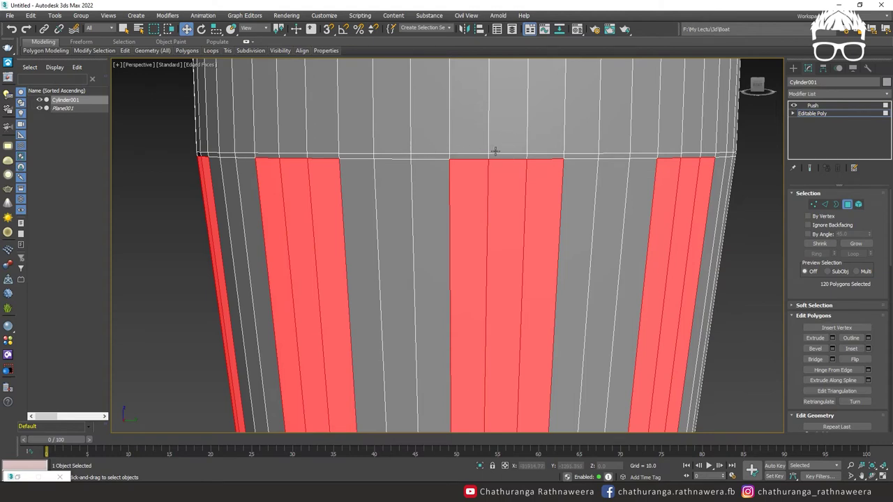
middle_click_drag(647, 141, 537, 189, "alt")
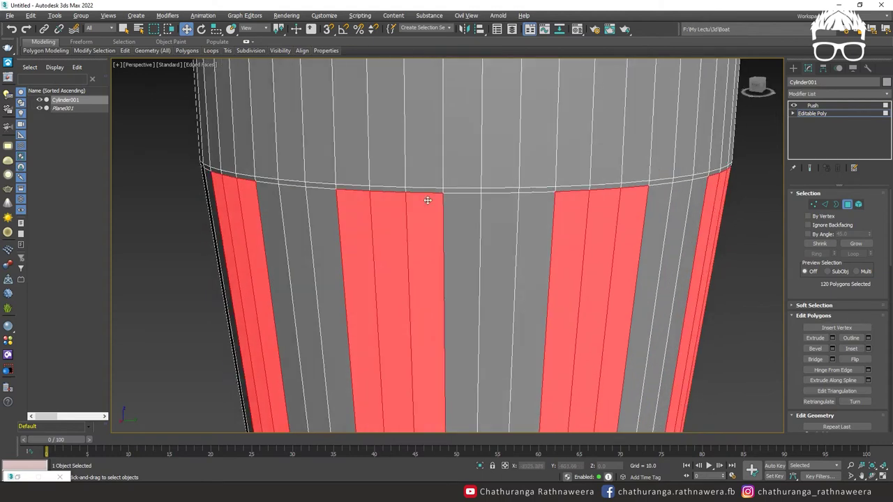
middle_click_drag(428, 199, 382, 198, "alt")
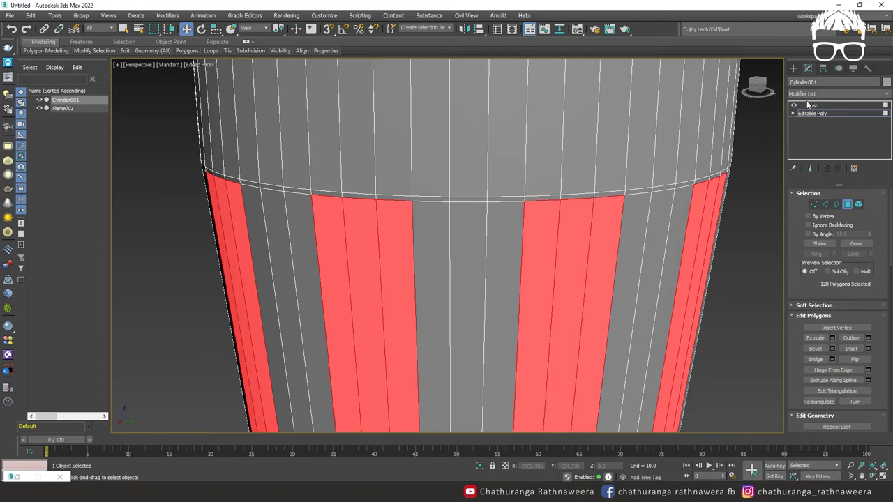
Re-enable polygon editing and nudge the Push amount to about 3.1
left_click(848, 203)
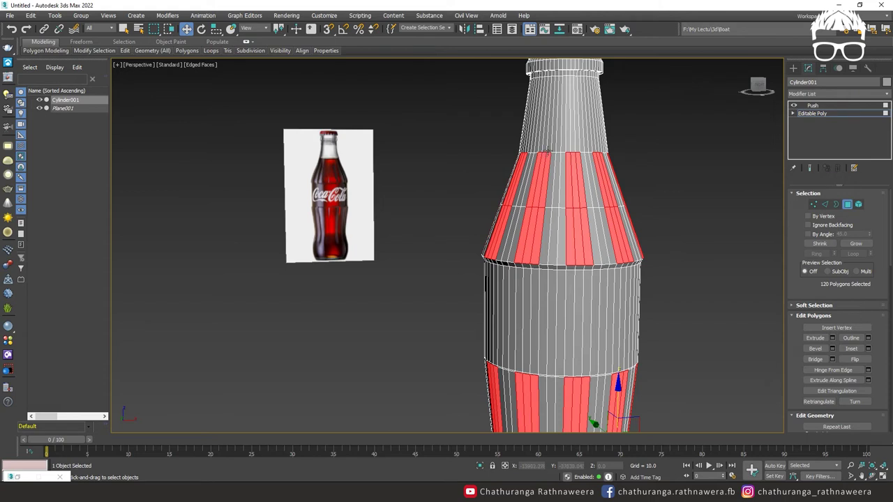
mouse_move(618, 383)
middle_mouse_down()
mouse_move(613, 318)
mouse_move(583, 277)
middle_mouse_up()
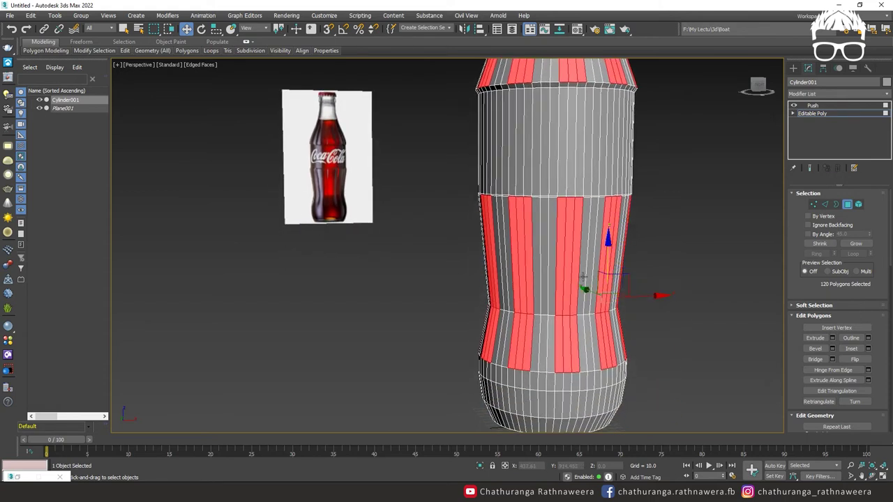
middle_click_drag(583, 277, 583, 303)
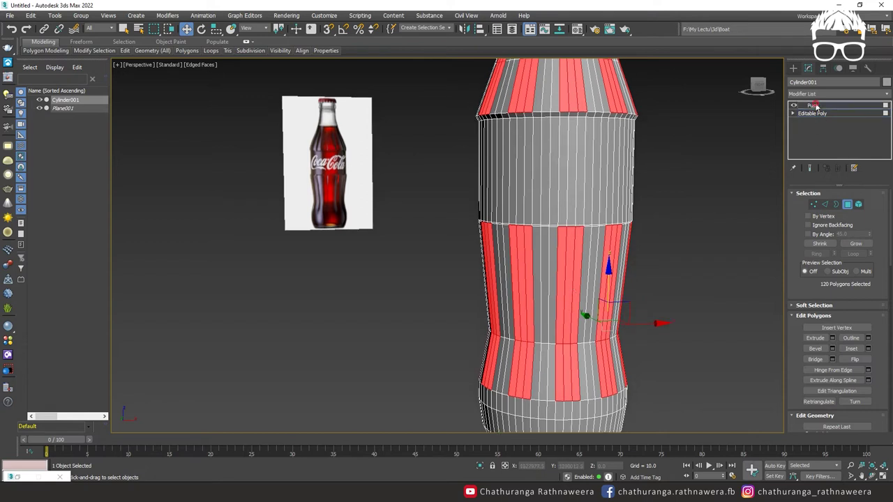
left_click_drag(882, 204, 884, 180)
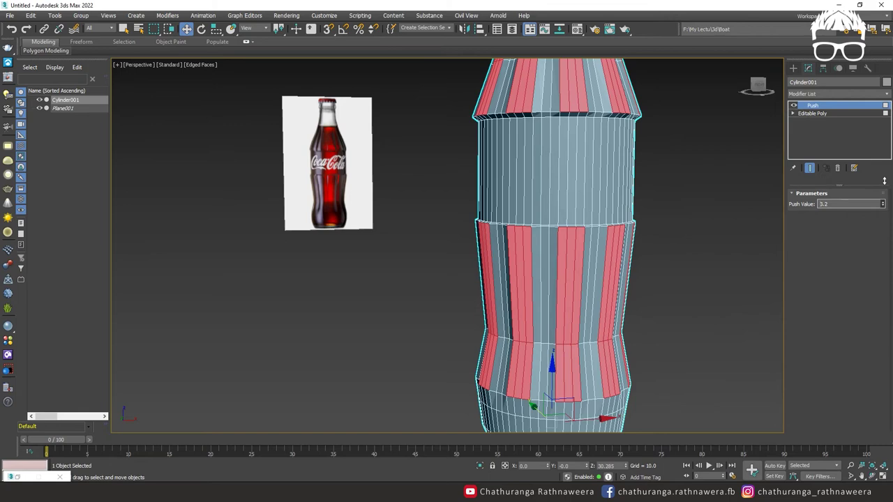
Inspect the ribs from above and below, then raise the Push amount to 3.3
mouse_move(564, 318)
middle_mouse_down("alt")
mouse_move(555, 230)
mouse_move(564, 283)
mouse_move(486, 220)
middle_mouse_up("alt")
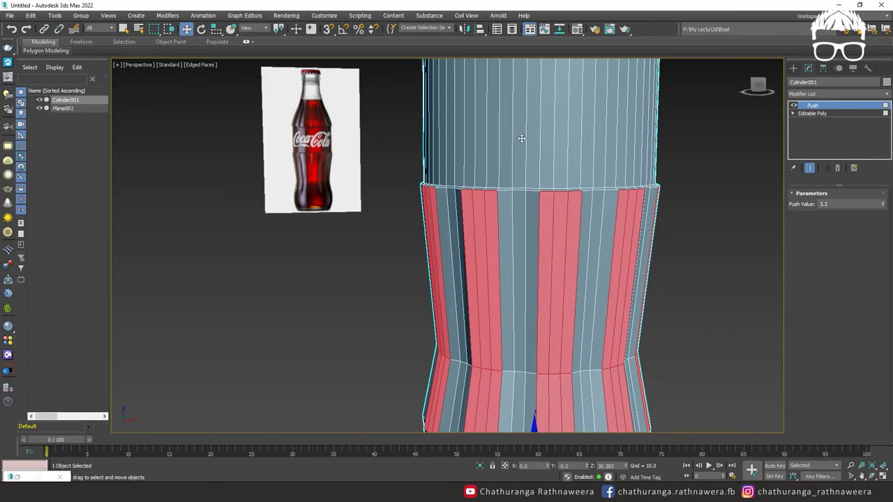
mouse_move(575, 174)
middle_mouse_down("alt")
mouse_move(578, 210)
mouse_move(552, 244)
middle_mouse_up("alt")
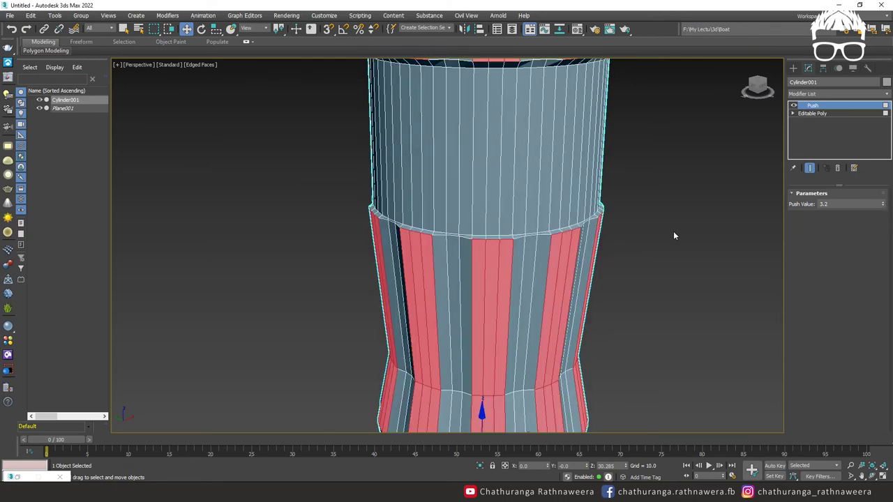
scroll(558, 262, "up", 3)
mouse_move(603, 277)
middle_mouse_down("alt")
mouse_move(558, 279)
mouse_move(538, 178)
middle_mouse_up("alt")
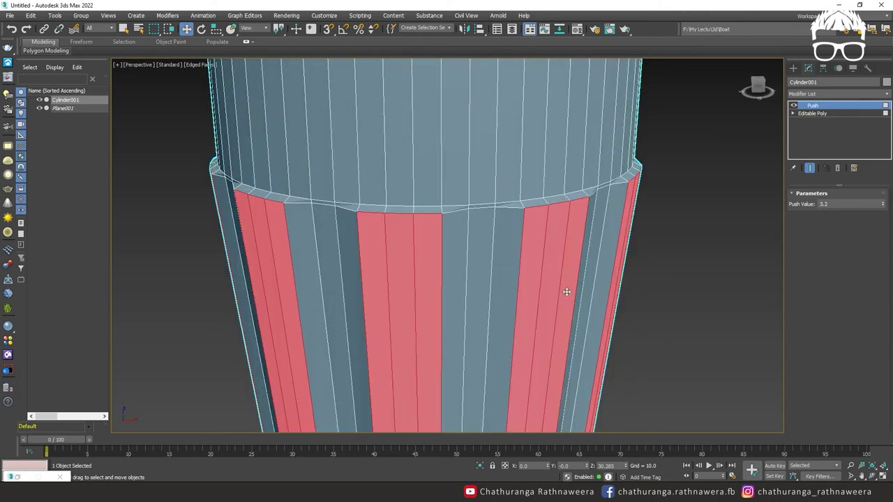
scroll(567, 254, "down", 2)
scroll(530, 289, "down", 2)
scroll(538, 332, "down", 2)
mouse_move(538, 332)
middle_mouse_down()
mouse_move(538, 230)
mouse_move(566, 256)
mouse_move(558, 279)
mouse_move(594, 246)
middle_mouse_up()
scroll(572, 265, "up", 2)
scroll(614, 258, "up", 2)
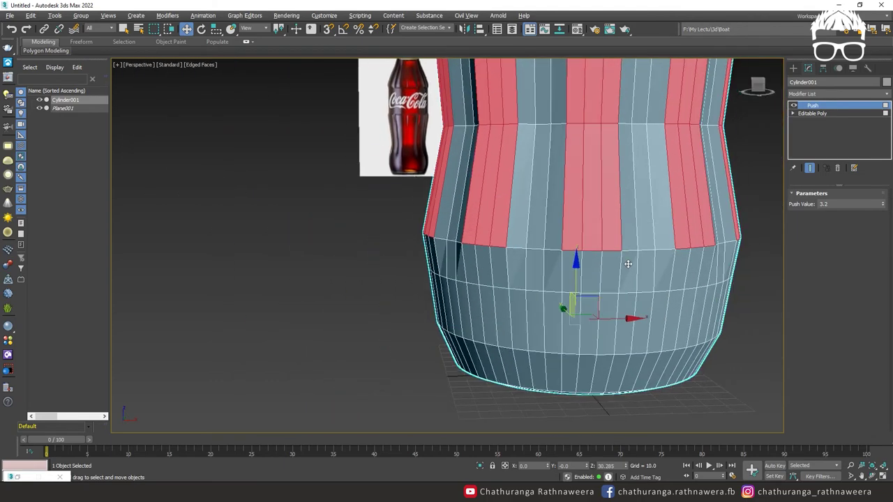
mouse_move(883, 203)
left_mouse_down()
mouse_move(878, 147)
mouse_move(877, 208)
mouse_move(870, 212)
left_mouse_up()
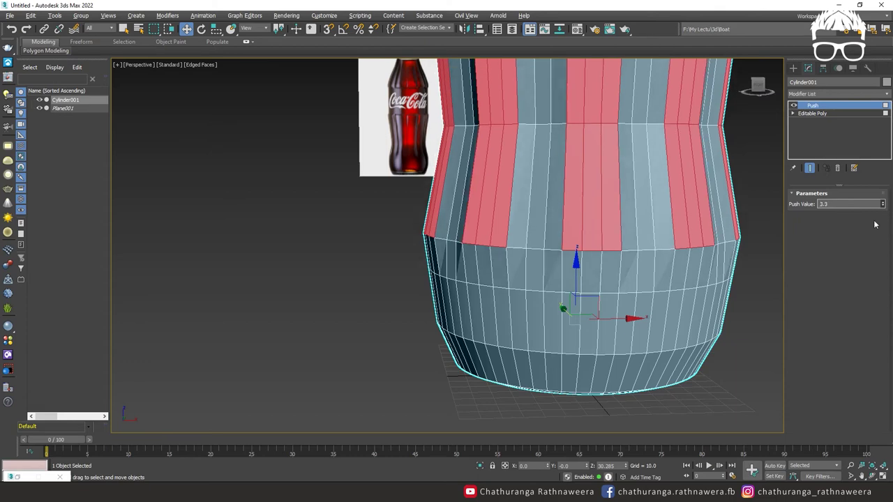
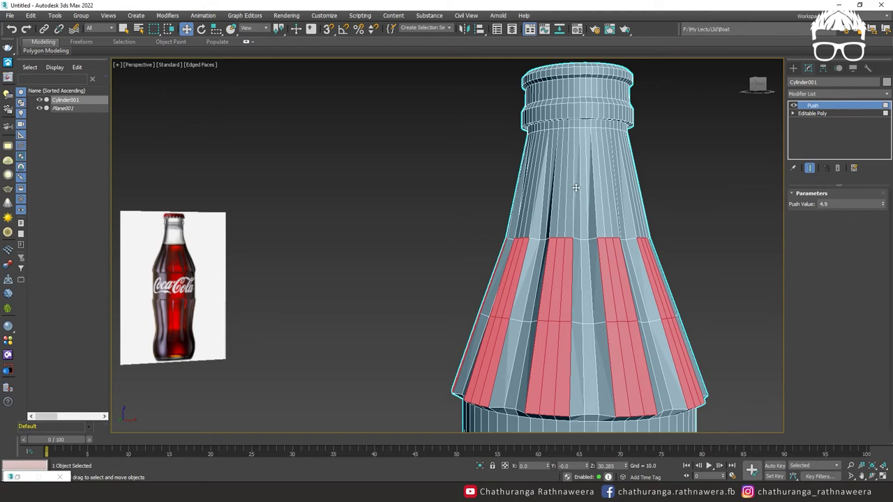
Lower the bottle's Push value from 4.9 to 2.5 so the fluted stripes bulge less
middle_click_drag(279, 262, 278, 258)
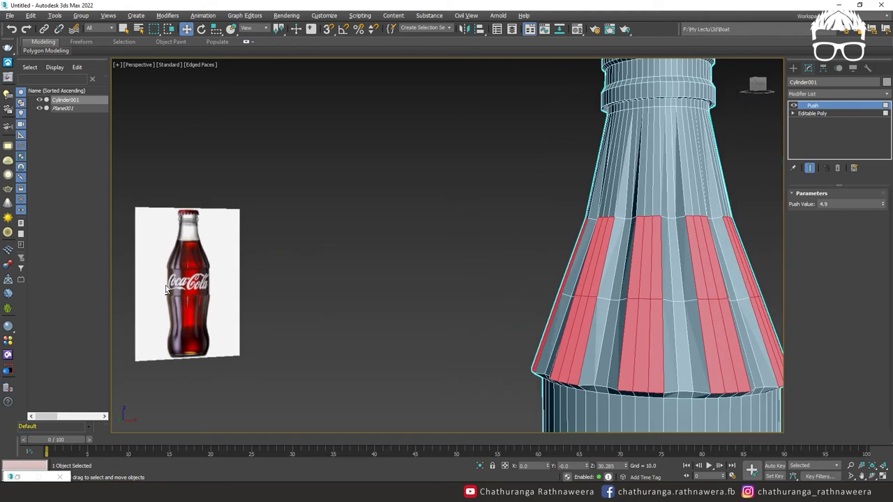
middle_click_drag(167, 289, 253, 273)
scroll(253, 273, "up", 2)
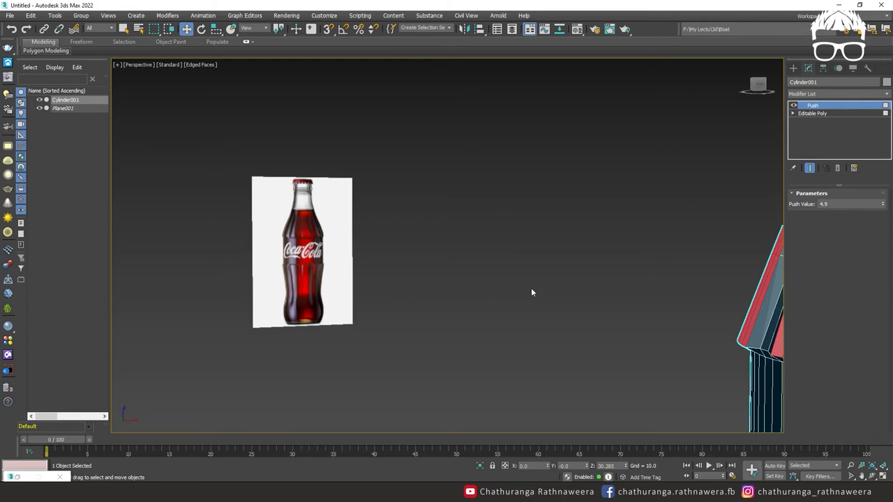
mouse_move(531, 292)
middle_mouse_down("alt")
mouse_move(572, 335)
mouse_move(454, 329)
mouse_move(502, 307)
middle_mouse_up("alt")
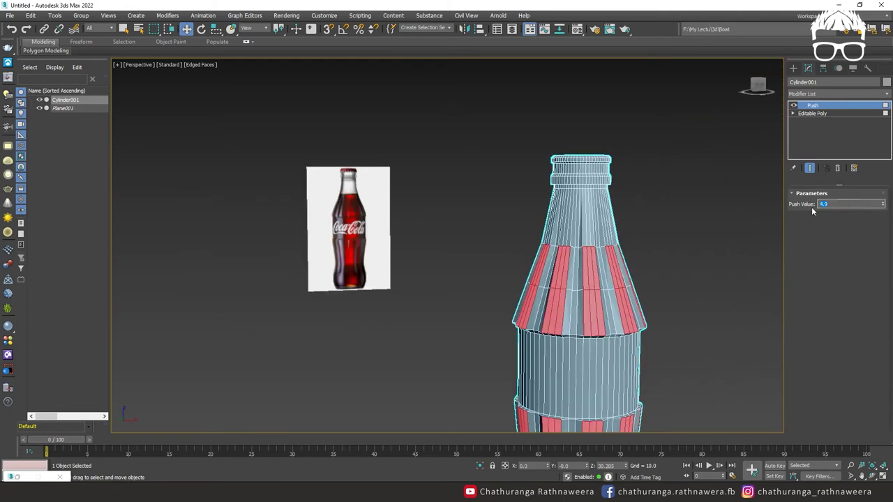
type("2.5")
key("Return")
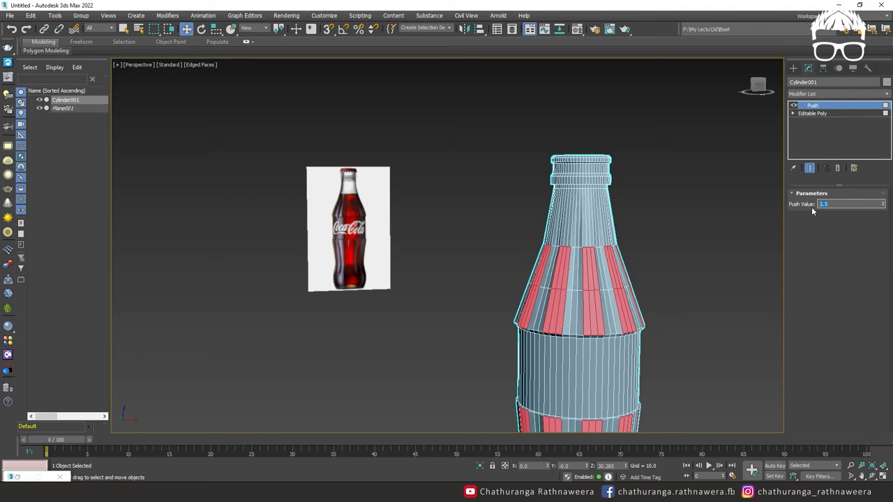
mouse_move(650, 317)
middle_mouse_down("alt")
mouse_move(640, 212)
mouse_move(668, 220)
mouse_move(648, 239)
middle_mouse_up("alt")
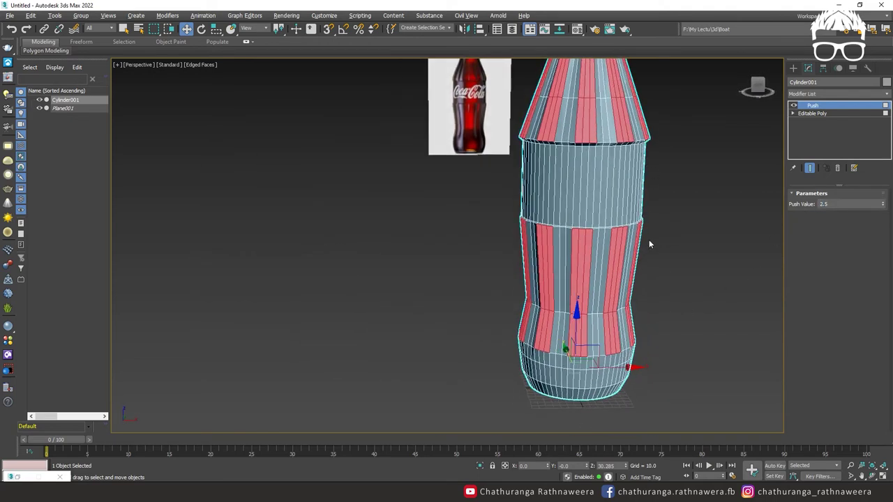
left_click(796, 68)
left_click(713, 183)
Add a TurboSmooth modifier with 1 iteration above the Push on the bottle
mouse_move(713, 184)
middle_mouse_down("alt")
mouse_move(677, 295)
mouse_move(672, 262)
mouse_move(681, 285)
middle_mouse_up("alt")
left_click(602, 272)
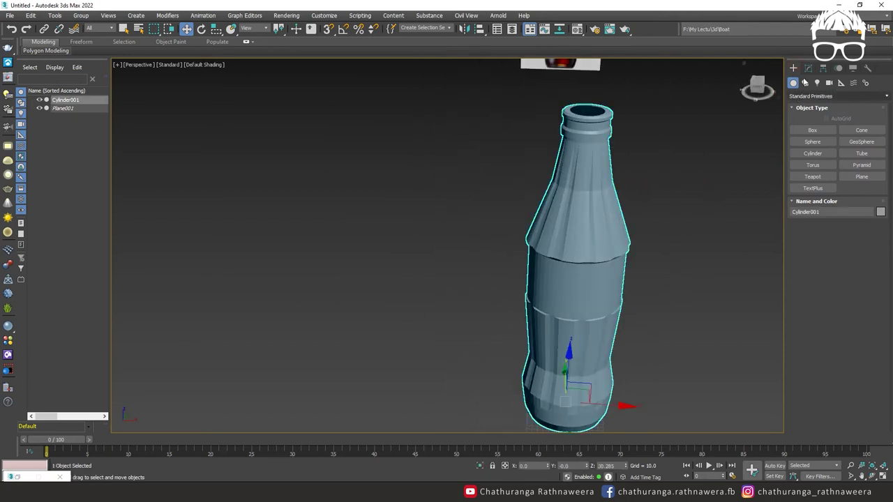
left_click(807, 68)
left_click(811, 94)
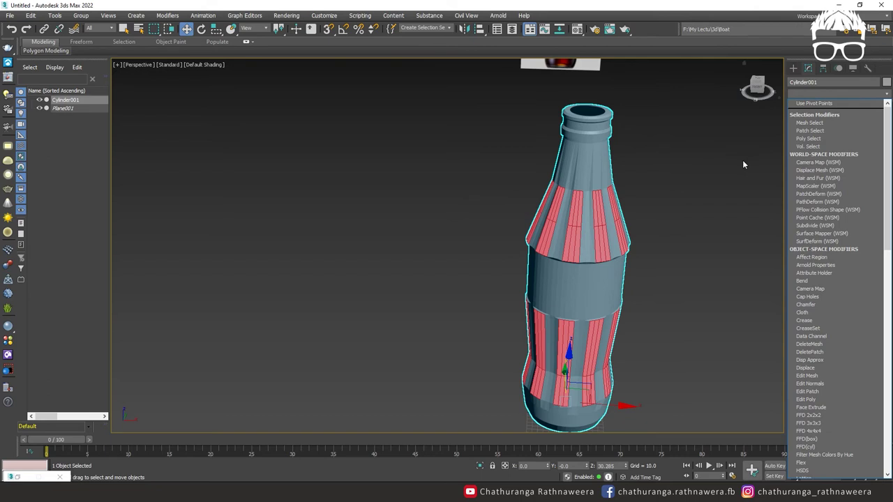
left_click(743, 164)
left_click(624, 148)
left_click(802, 94)
left_click(611, 129)
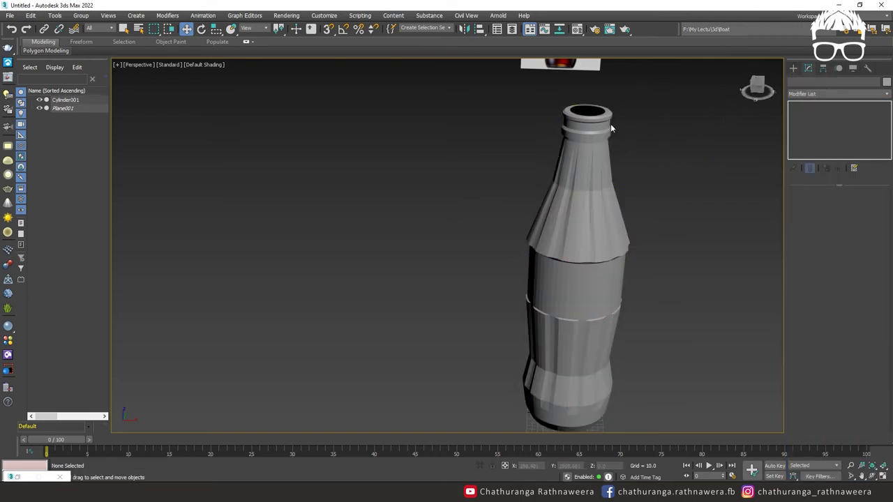
left_click(611, 129)
left_click(811, 94)
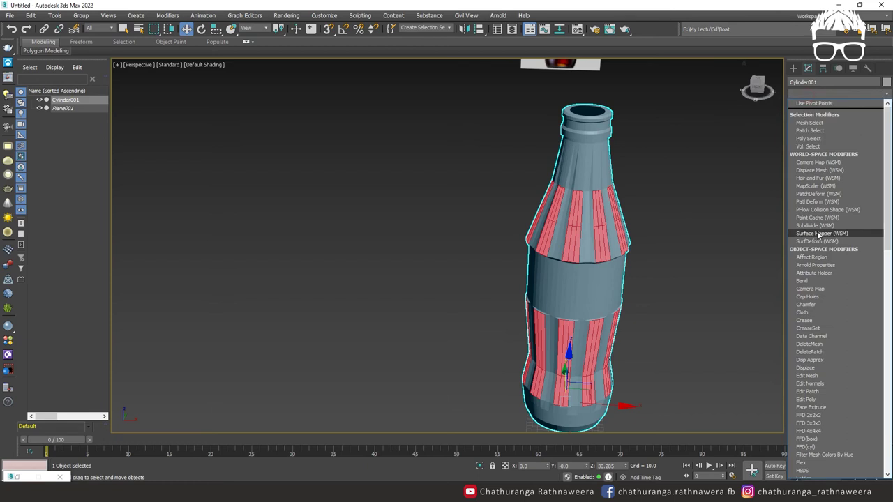
scroll(817, 232, "down", 10)
left_click(821, 306)
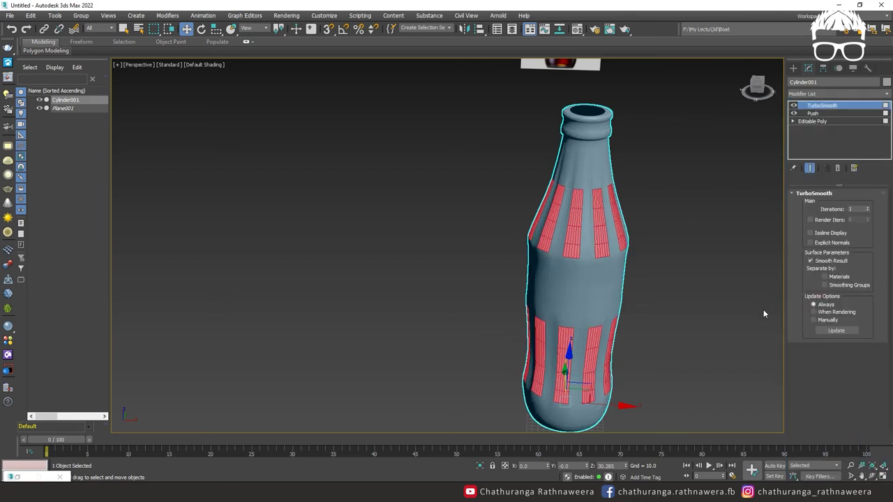
Compare the smoothed bottle with the reference, showing edged faces with F4
left_click(763, 314)
mouse_move(690, 331)
middle_mouse_down("alt")
mouse_move(721, 308)
mouse_move(700, 312)
mouse_move(724, 284)
mouse_move(709, 288)
middle_mouse_up("alt")
scroll(694, 300, "up", 3)
key("ctrl+z")
key("F4")
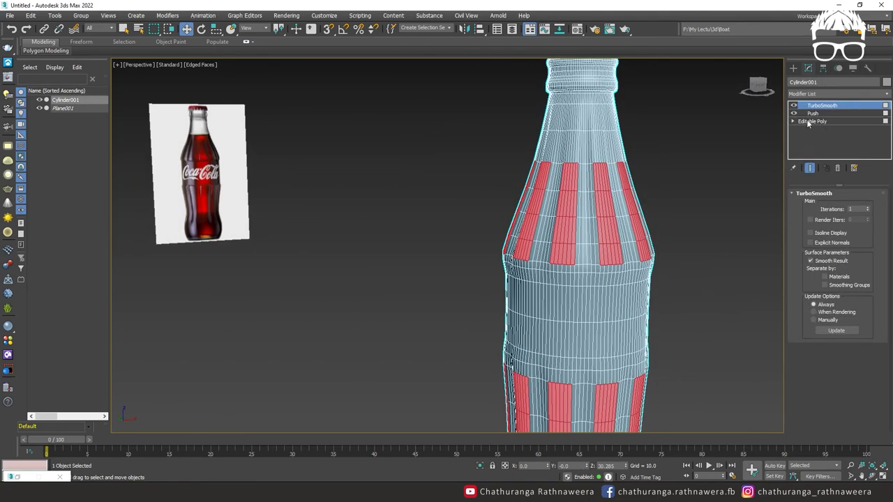
mouse_move(607, 246)
middle_mouse_down("alt")
mouse_move(580, 237)
mouse_move(568, 195)
middle_mouse_up("alt")
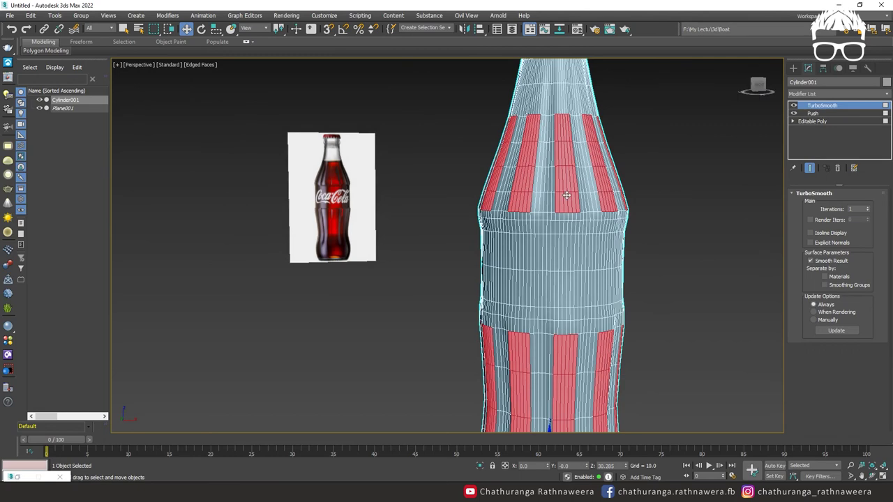
right_click(573, 240)
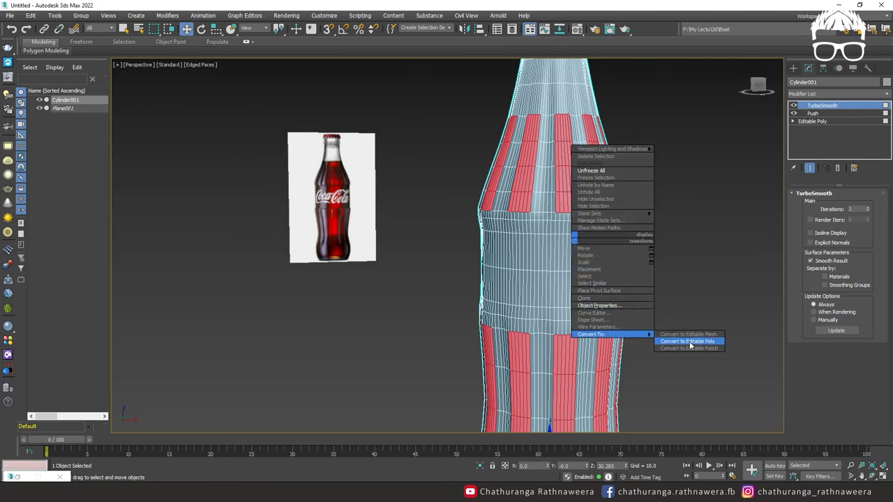
Collapse the bottle to an Editable Poly and slide its waist edge loop toward the band
left_click(690, 342)
left_click(825, 204)
middle_click_drag(562, 355, 550, 318, "alt")
scroll(551, 318, "up", 2)
scroll(549, 314, "up", 3)
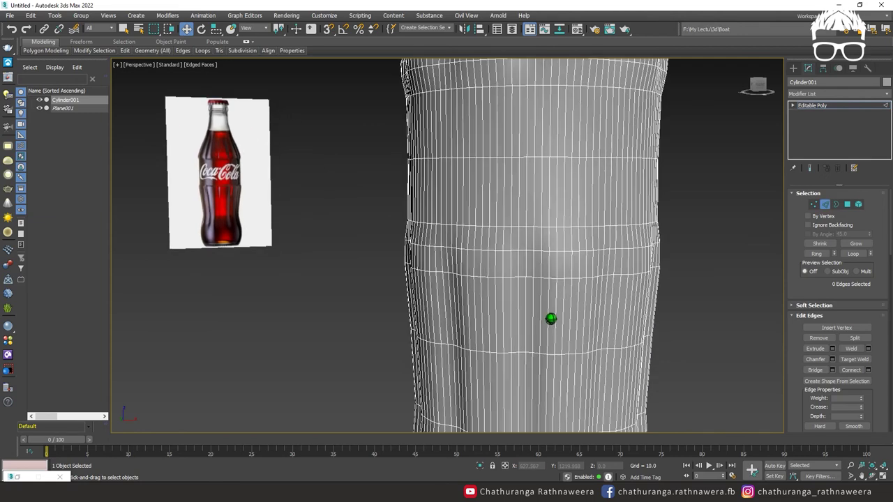
double_click(512, 225)
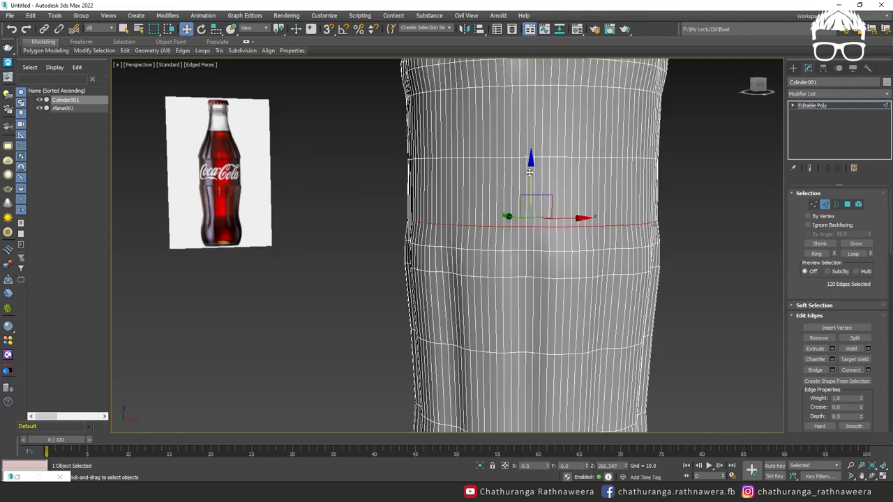
left_click_drag(527, 175, 524, 190)
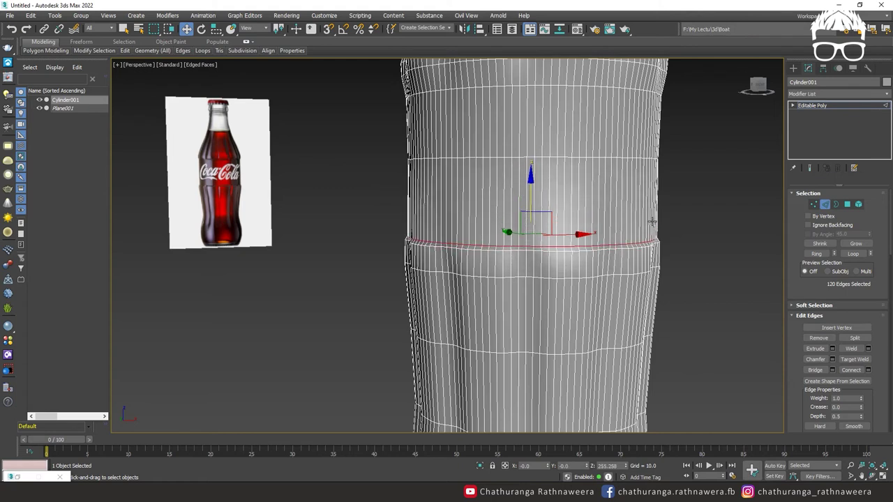
key("F4")
mouse_move(608, 268)
middle_mouse_down("alt")
mouse_move(574, 237)
mouse_move(584, 269)
middle_mouse_up("alt")
Lower the edge loop above the band slightly and fine-tune its height
left_click(591, 201)
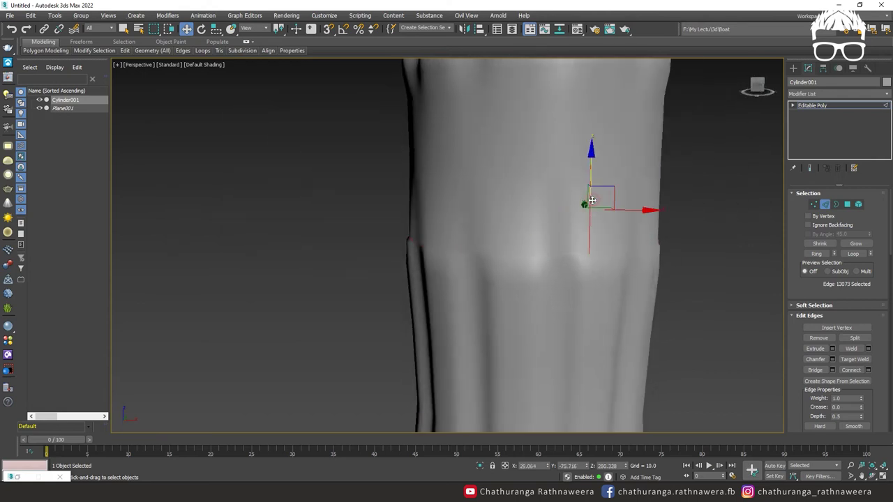
key("F4")
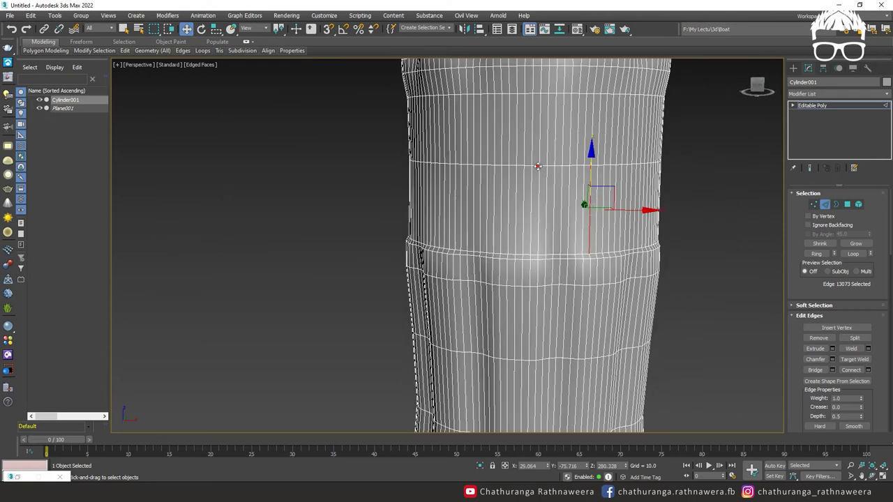
double_click(536, 166)
left_click_drag(531, 119, 532, 185)
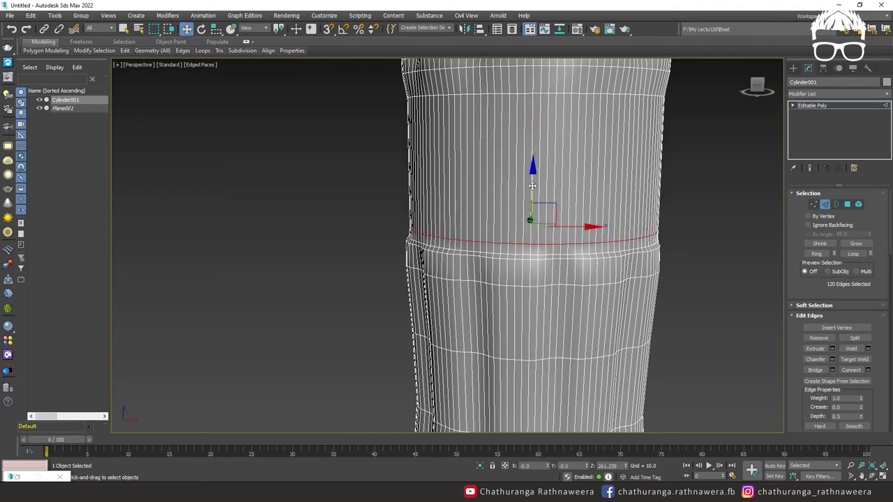
key("F4")
left_click_drag(532, 166, 551, 171)
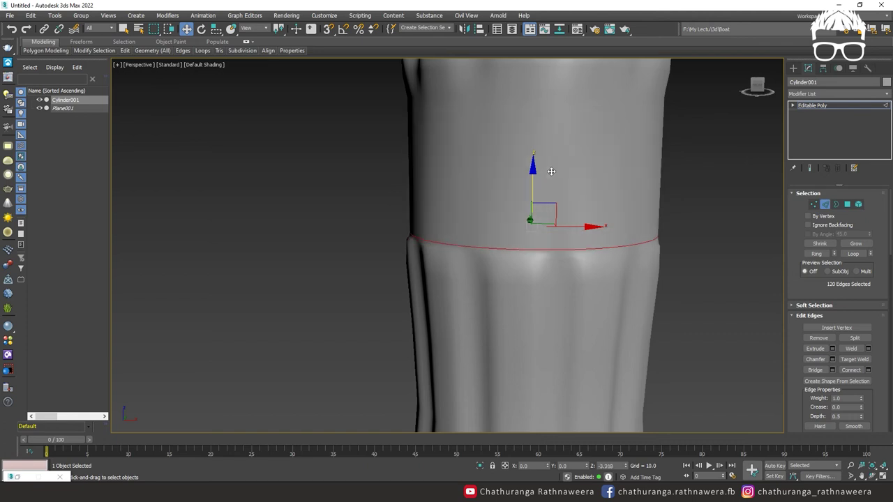
mouse_move(525, 284)
middle_mouse_down("alt")
mouse_move(586, 273)
mouse_move(567, 286)
middle_mouse_up("alt")
scroll(566, 286, "down", 2)
scroll(566, 286, "down", 3)
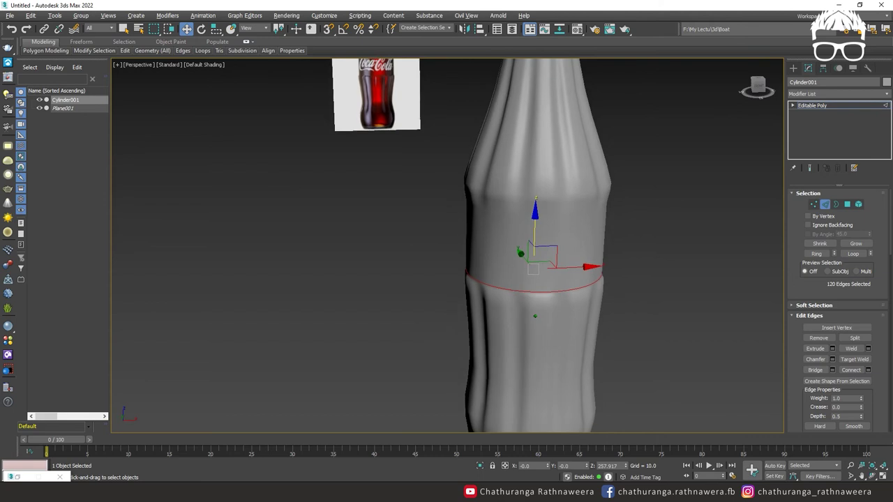
middle_click_drag(558, 328, 562, 307)
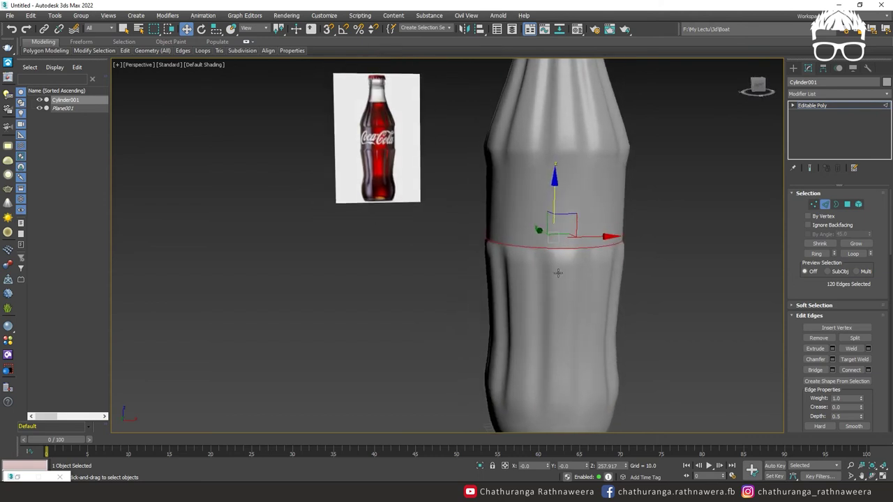
left_click_drag(555, 202, 556, 209)
left_click(593, 198)
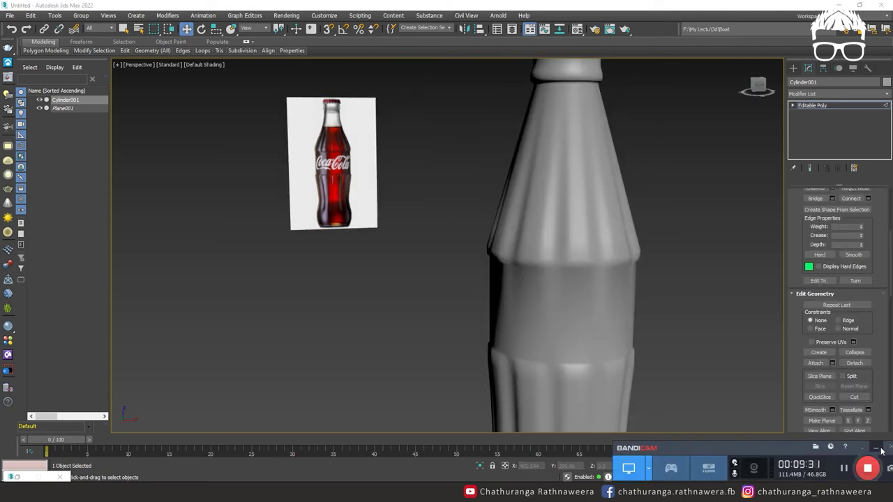
left_click(876, 447)
scroll(644, 325, "down", 3)
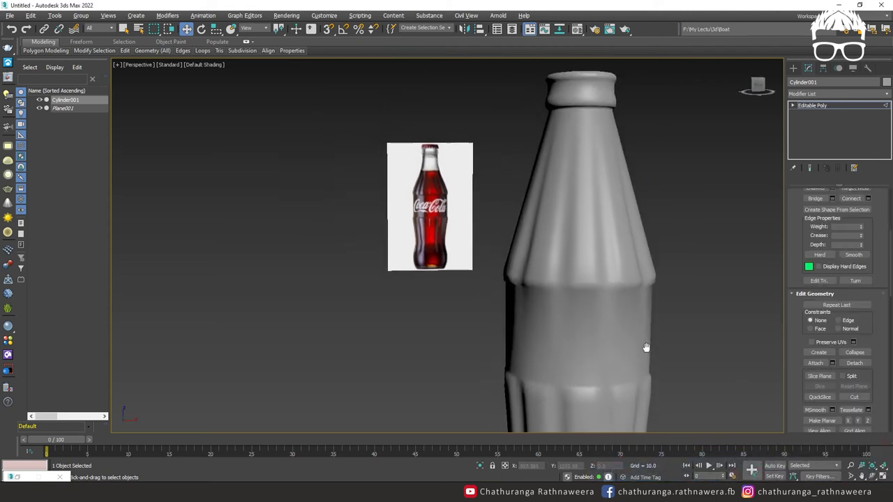
middle_click_drag(645, 344, 648, 350)
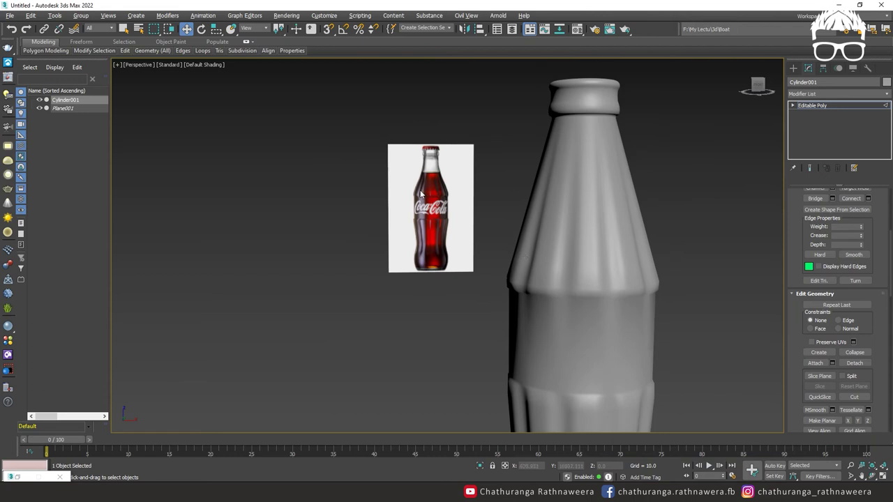
scroll(421, 194, "up", 3)
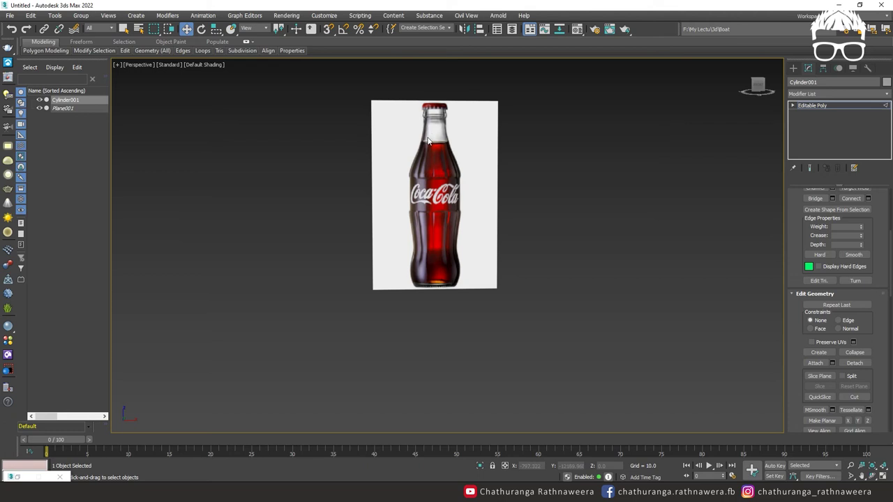
scroll(503, 176, "down", 3)
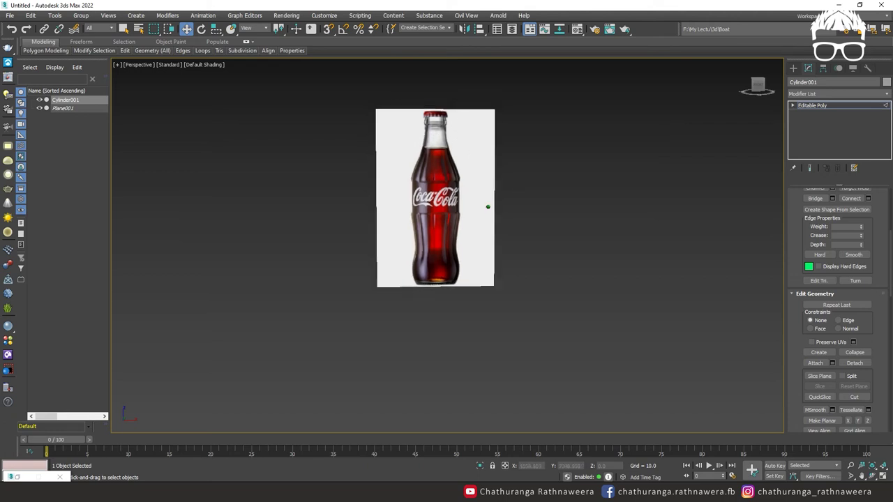
scroll(549, 329, "down", 2)
middle_click_drag(600, 275, 566, 270)
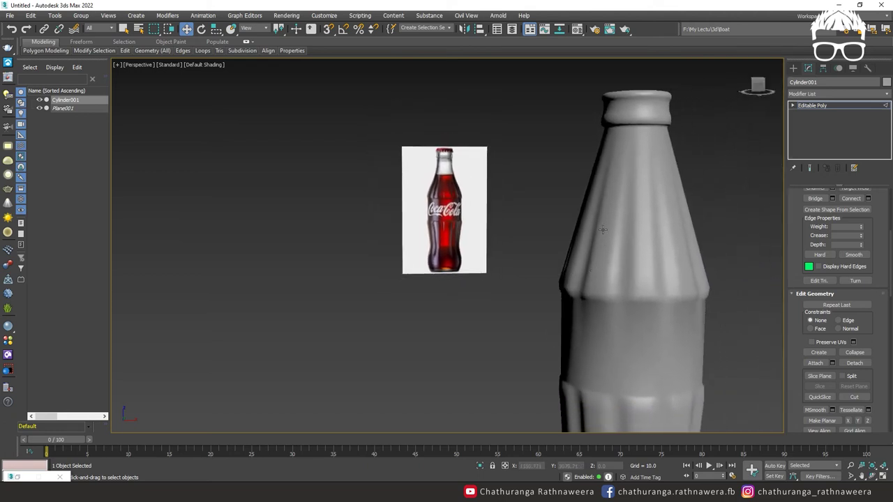
Select the neck edge loop and move it down toward the shoulder along Z
left_click(636, 203)
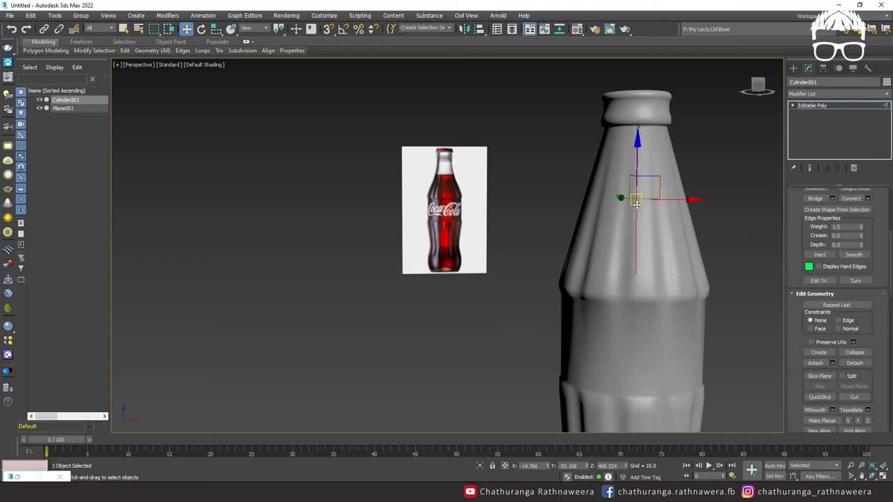
key("F4")
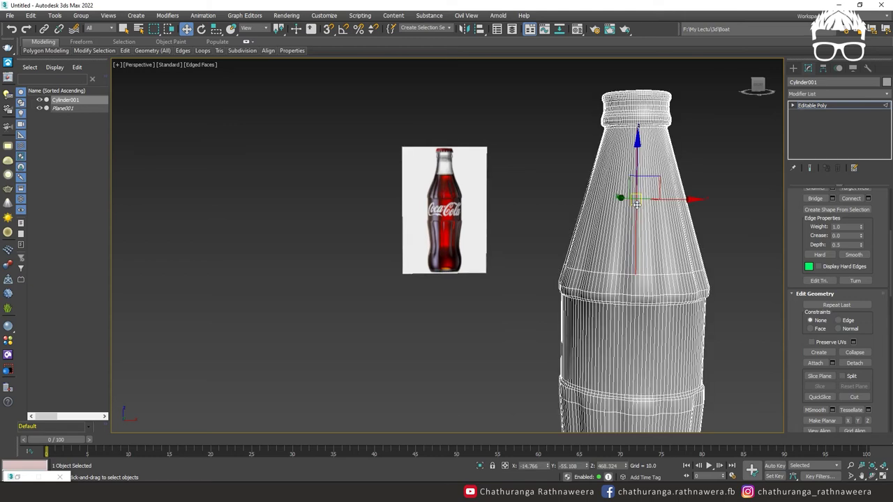
key("z")
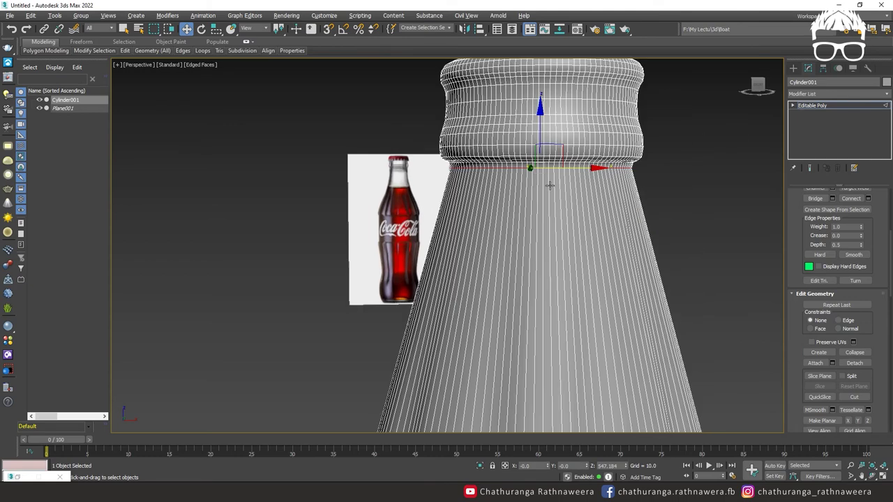
scroll(541, 183, "down", 2)
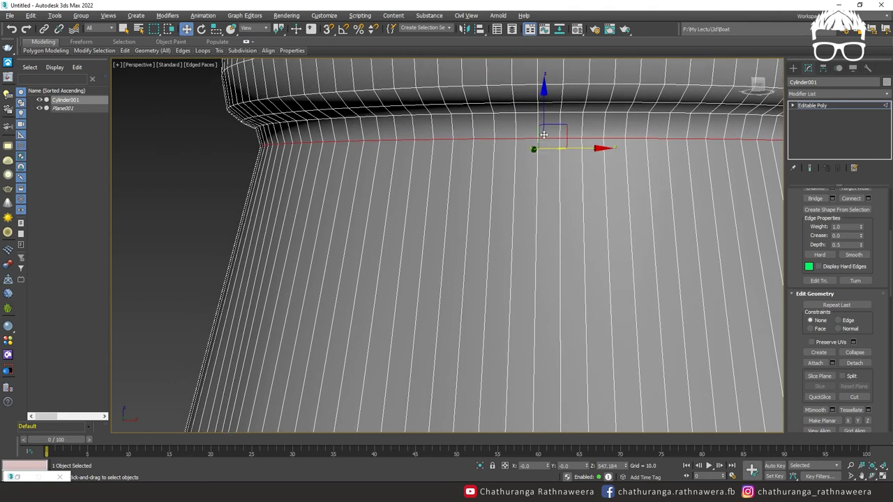
left_click_drag(543, 140, 539, 190)
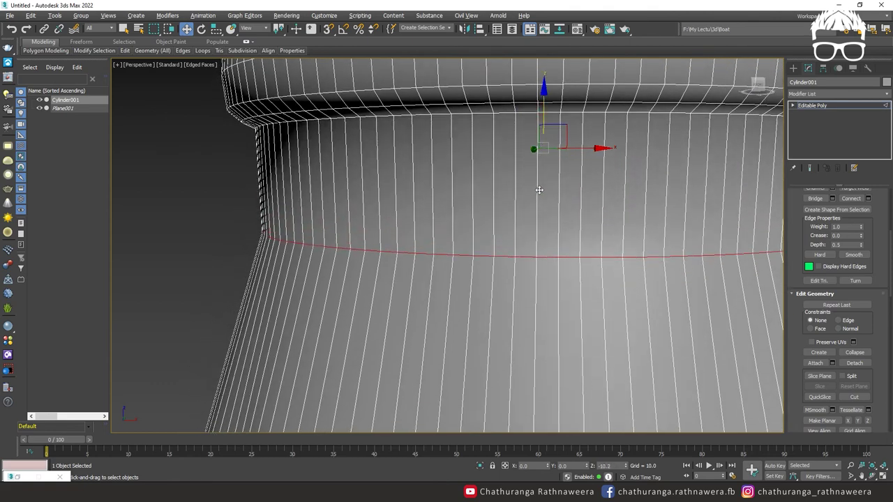
scroll(539, 190, "down", 6)
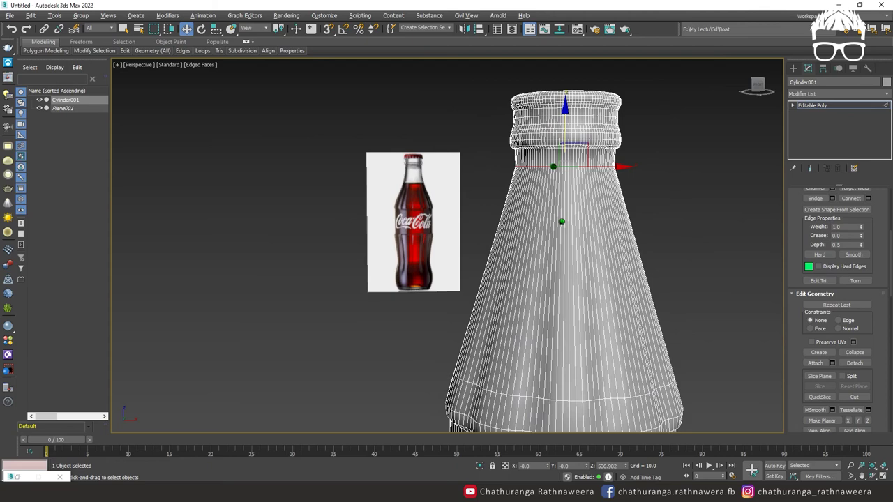
scroll(560, 157, "down", 1)
left_click_drag(565, 137, 563, 222)
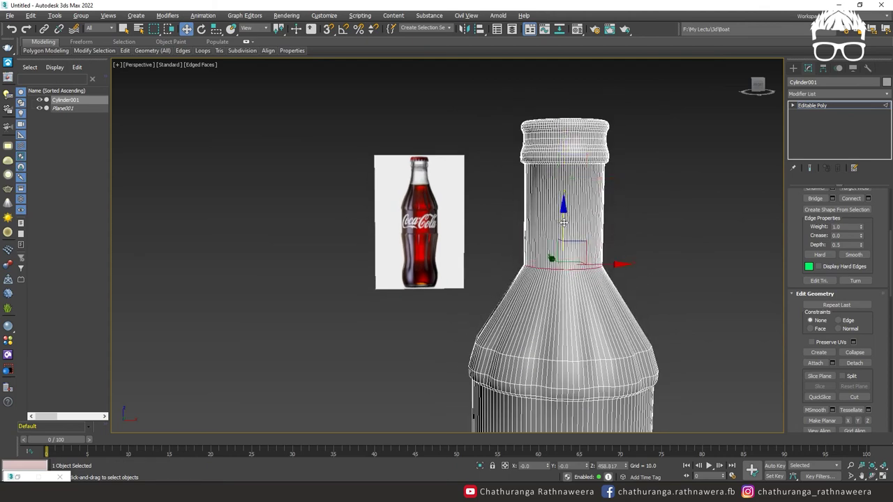
Check the lowered neck loop in the Front view, then hide edged faces again
key("alt+w")
key("alt+w")
scroll(614, 231, "down", 1)
scroll(614, 230, "down", 2)
scroll(589, 199, "up", 5)
scroll(572, 147, "down", 3)
key("r")
key("alt+w")
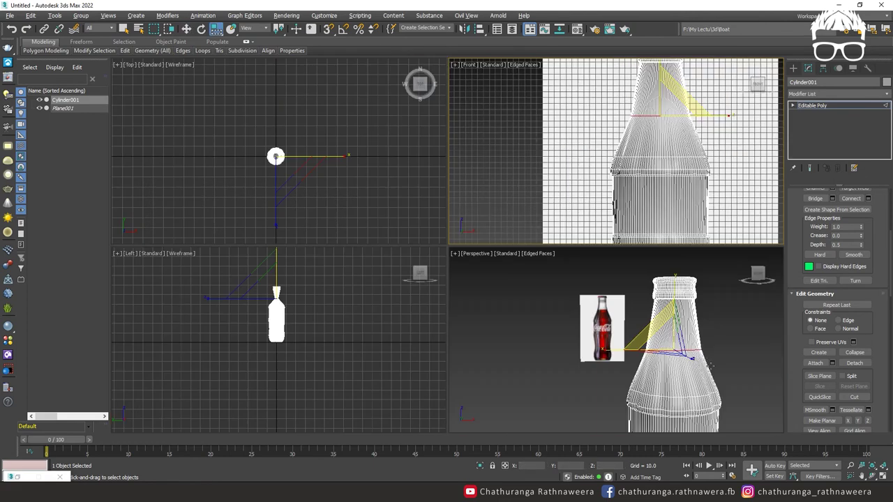
key("alt+w")
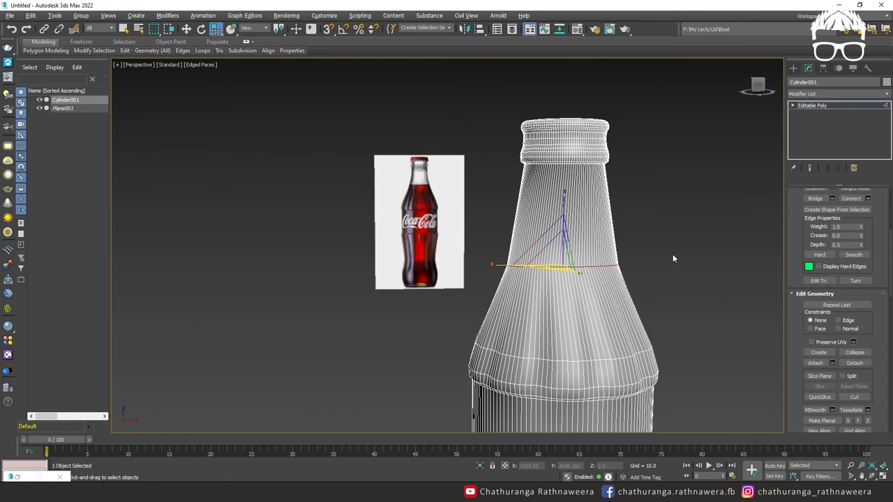
key("F4")
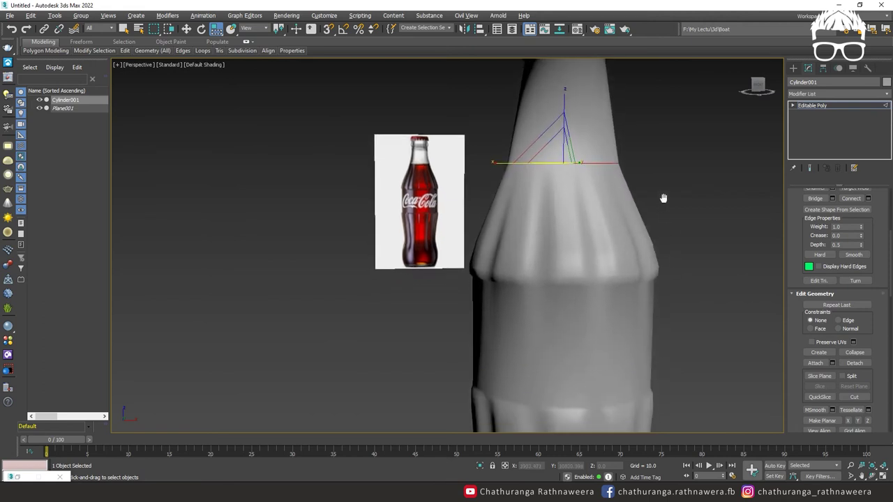
Chamfer the neck edge loop by 26.258 with 2 segments and 2 connect edge segments
left_click(832, 285)
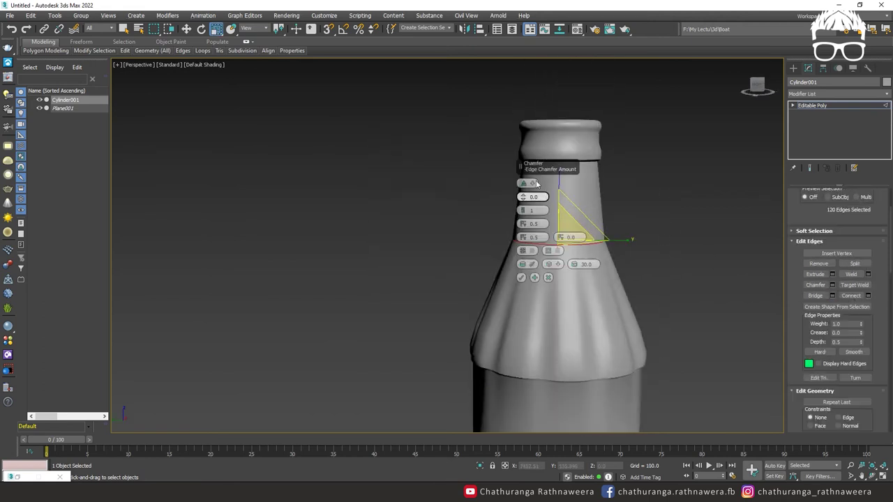
left_click_drag(524, 164, 399, 166)
left_click_drag(398, 212, 418, 49)
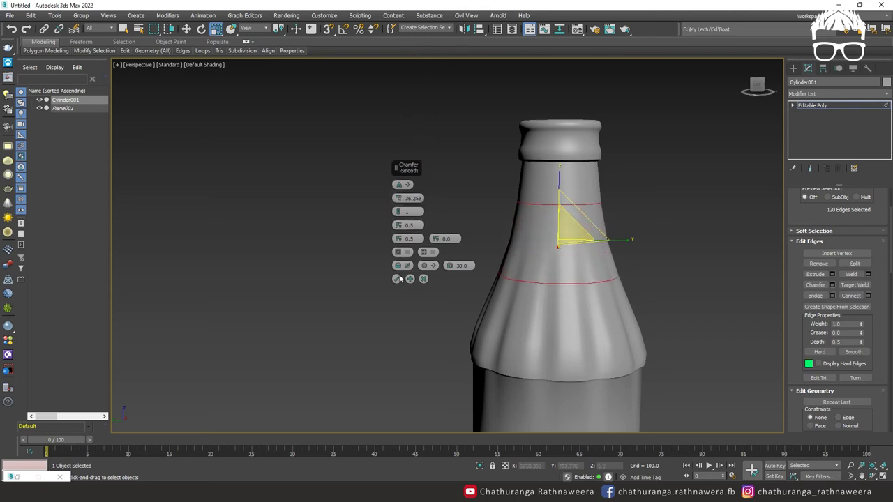
left_click_drag(398, 212, 399, 211)
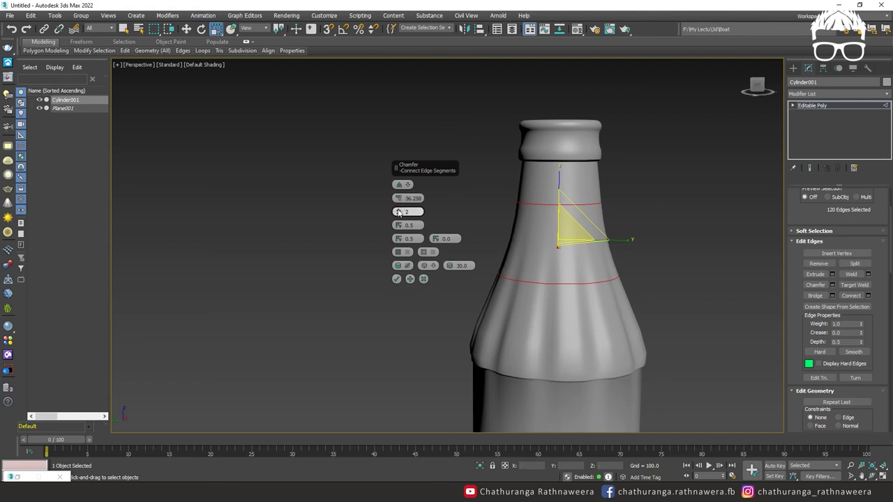
left_click(396, 278)
left_click(706, 270)
middle_click_drag(706, 270, 477, 188, "alt")
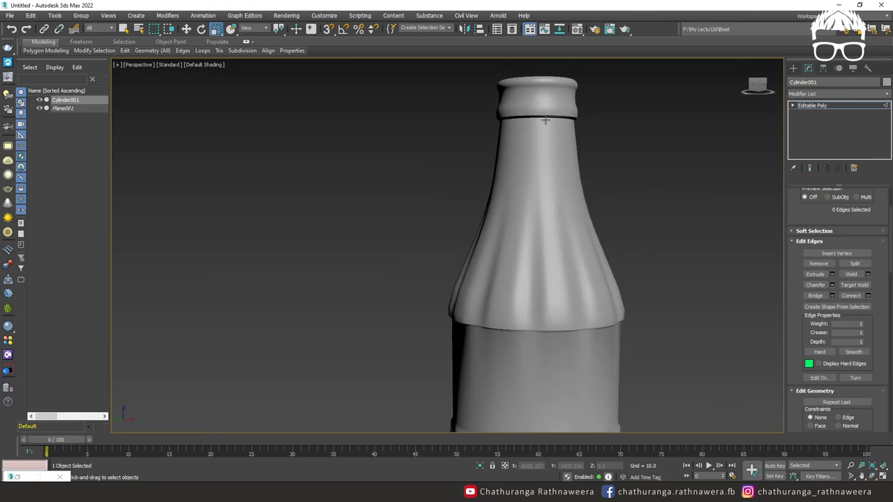
key("F4")
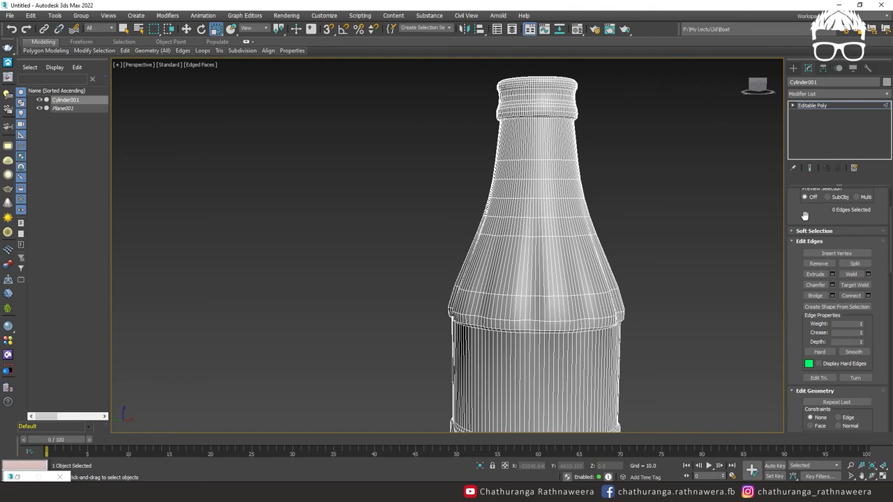
In the Front view, select the five neck vertex rings and move them slightly down
scroll(806, 217, "up", 3)
left_click(813, 204)
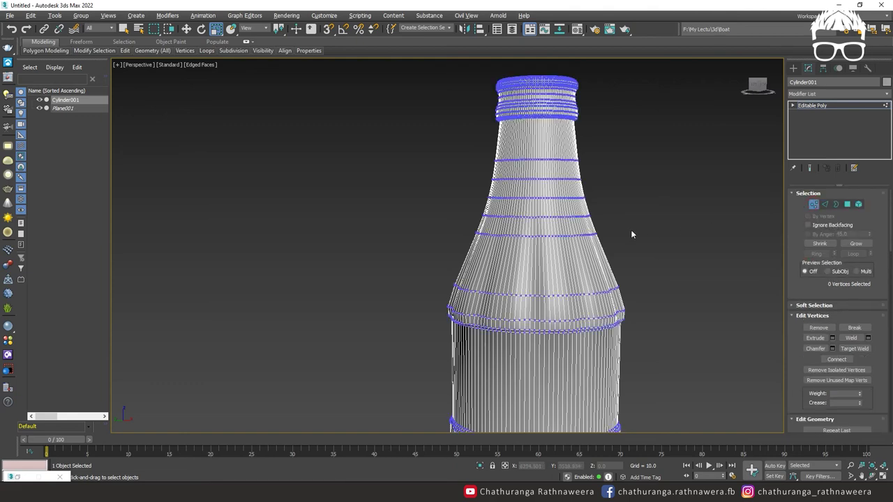
key("alt+w")
left_click(621, 188)
key("alt+w")
left_click_drag(426, 180, 643, 310)
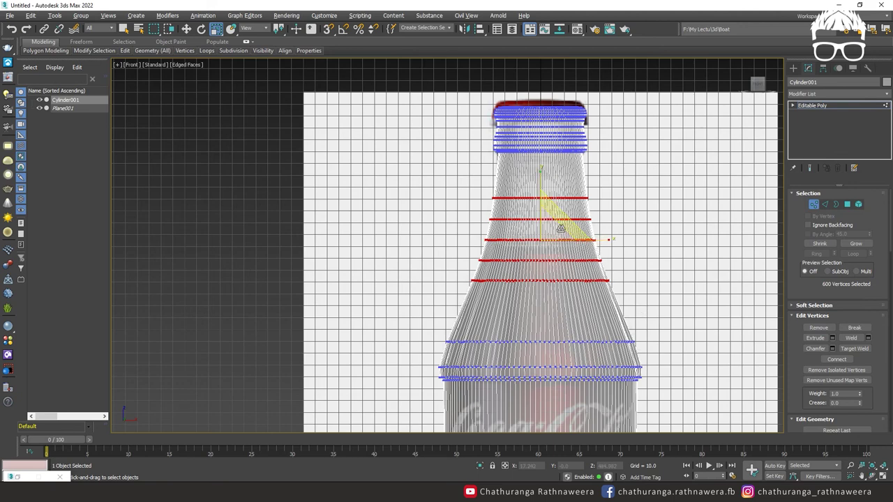
key("w")
left_click_drag(540, 182, 544, 196)
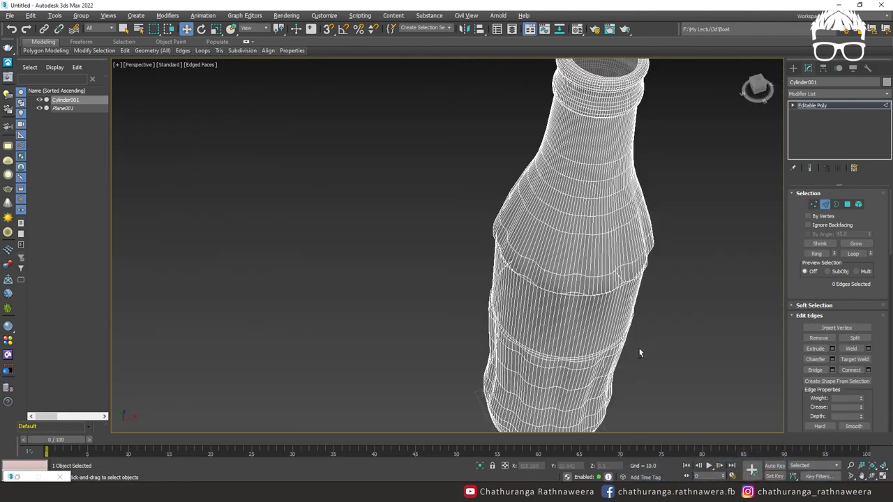
Exit Vertex mode and orbit around the smoothly shaded bottle
middle_click_drag(638, 348, 638, 329, "alt")
scroll(666, 265, "down", 3)
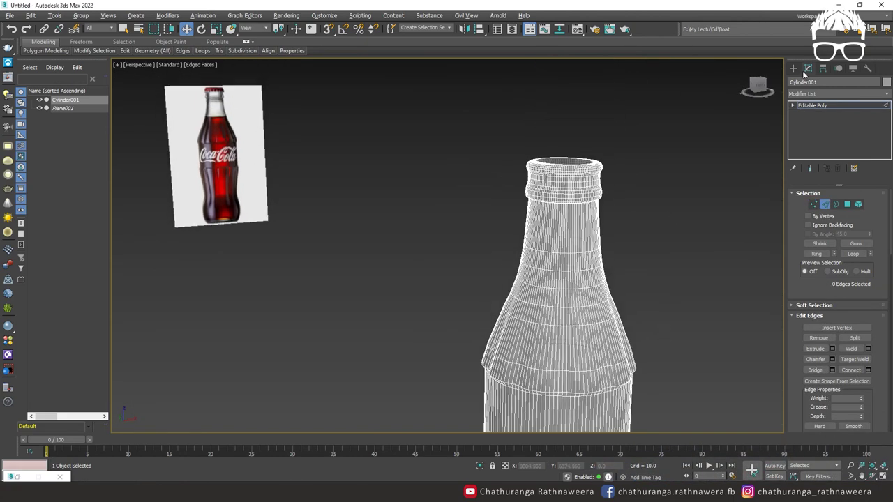
left_click(793, 68)
left_click(663, 236)
key("F4")
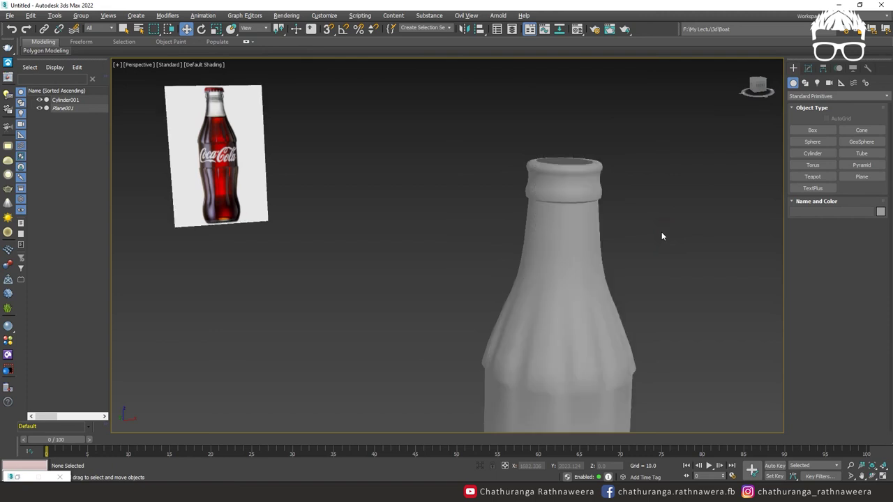
mouse_move(618, 249)
middle_mouse_down("alt")
mouse_move(608, 242)
mouse_move(647, 237)
middle_mouse_up("alt")
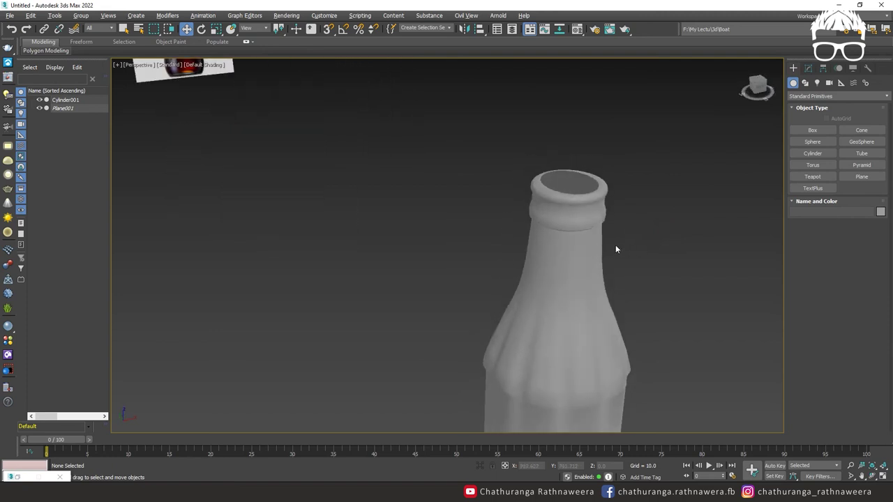
left_click(594, 224)
mouse_move(594, 255)
middle_mouse_down("alt")
mouse_move(658, 224)
mouse_move(511, 233)
middle_mouse_up("alt")
key("F4")
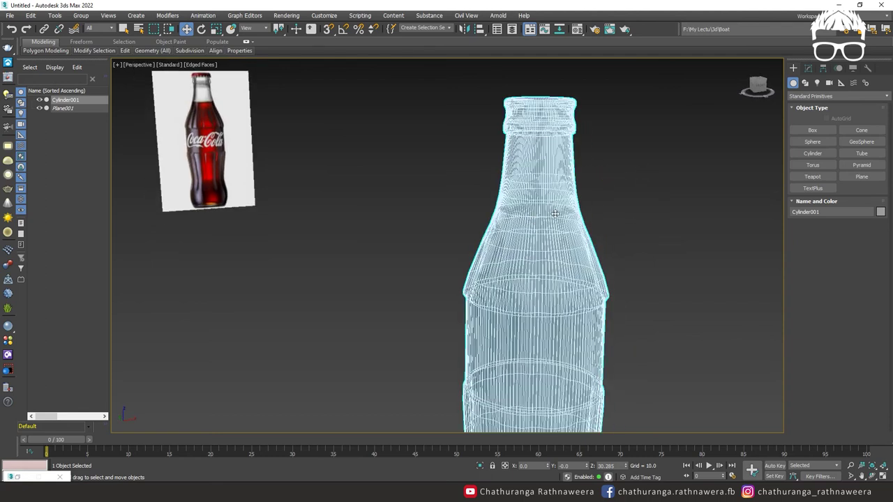
Add a Shell modifier on top of the bottle's Editable Poly
key("F4")
left_click(808, 68)
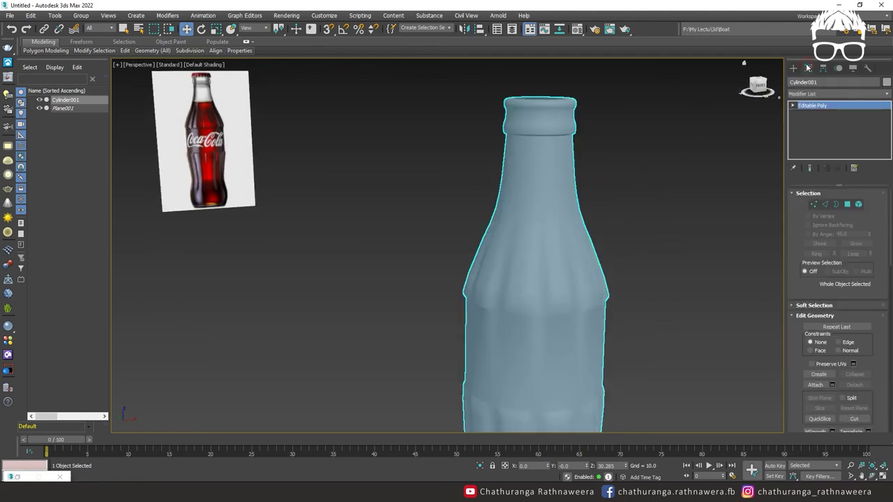
left_click(819, 96)
type("s")
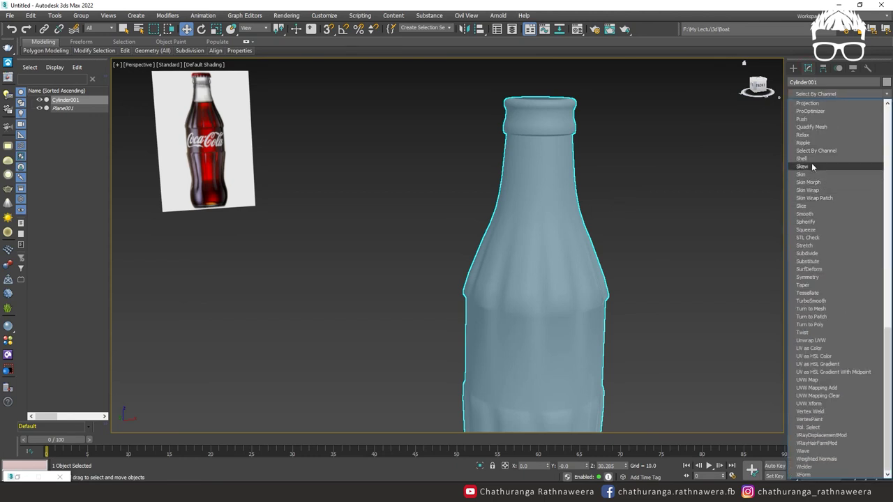
left_click(809, 159)
middle_click_drag(687, 204, 633, 242)
scroll(633, 237, "up", 2)
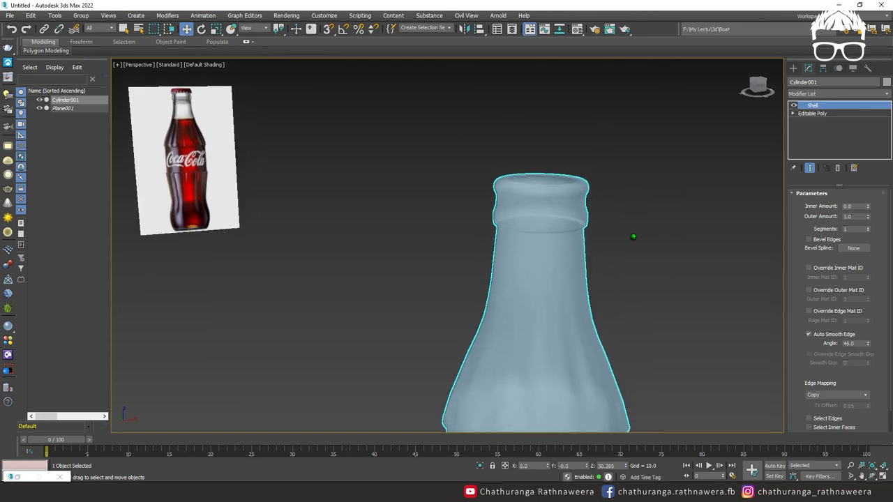
scroll(633, 237, "up", 2)
scroll(633, 237, "up", 2)
scroll(633, 237, "up", 1)
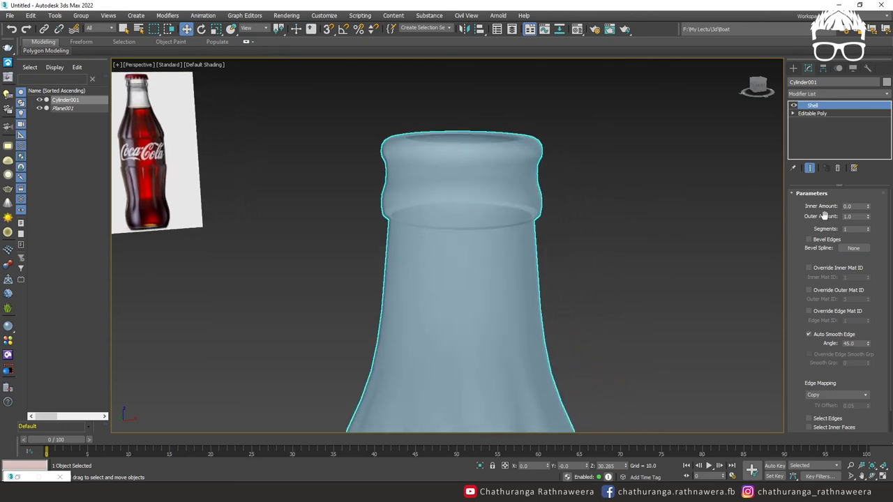
Try raising the Shell's Outer Amount, then reset it back to 0
right_click(869, 218)
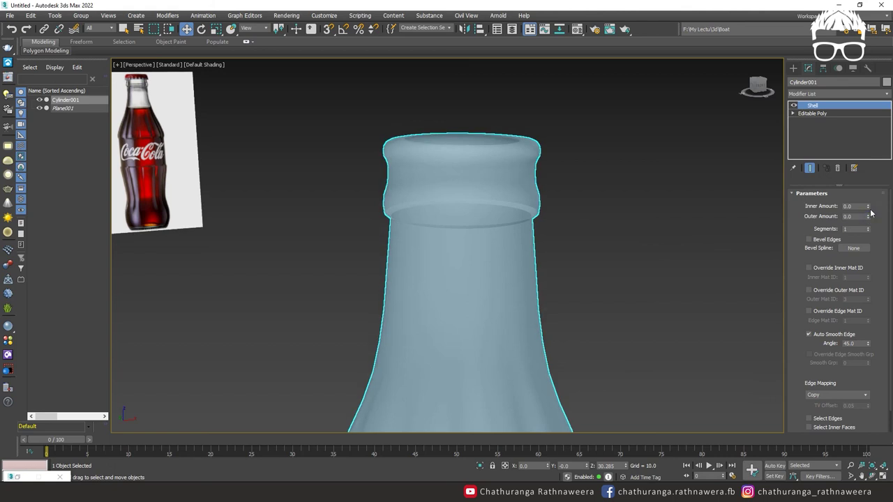
mouse_move(570, 233)
middle_mouse_down("alt")
mouse_move(574, 224)
mouse_move(579, 243)
middle_mouse_up("alt")
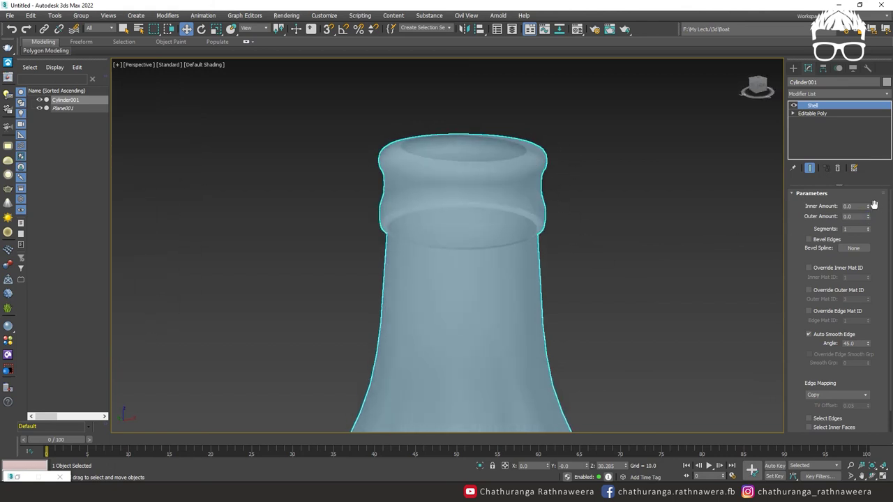
scroll(877, 212, "down", 1)
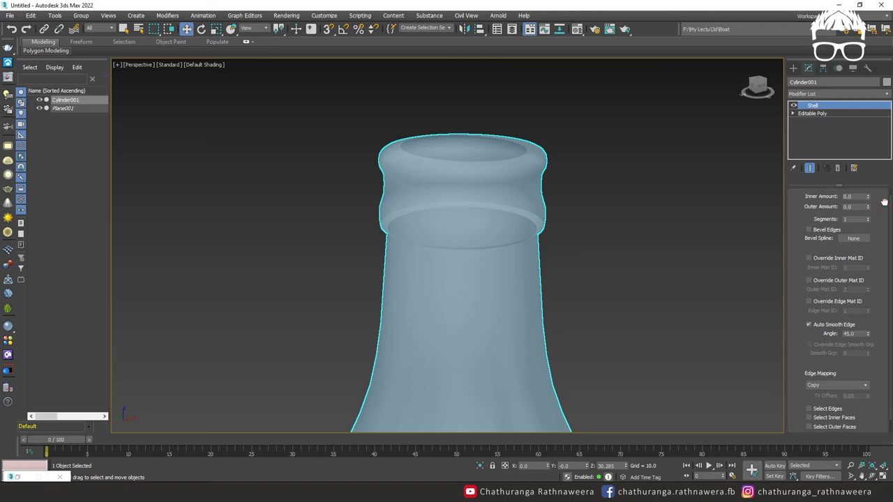
left_click_drag(869, 210, 864, 146)
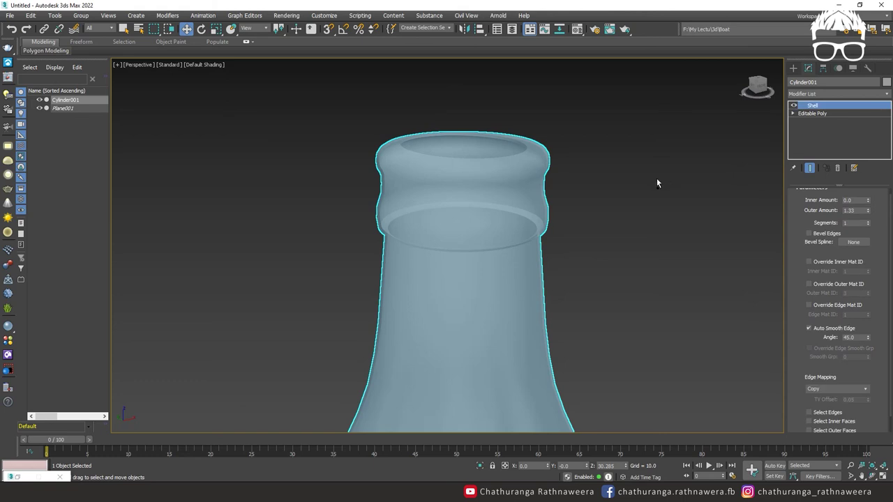
right_click(867, 212)
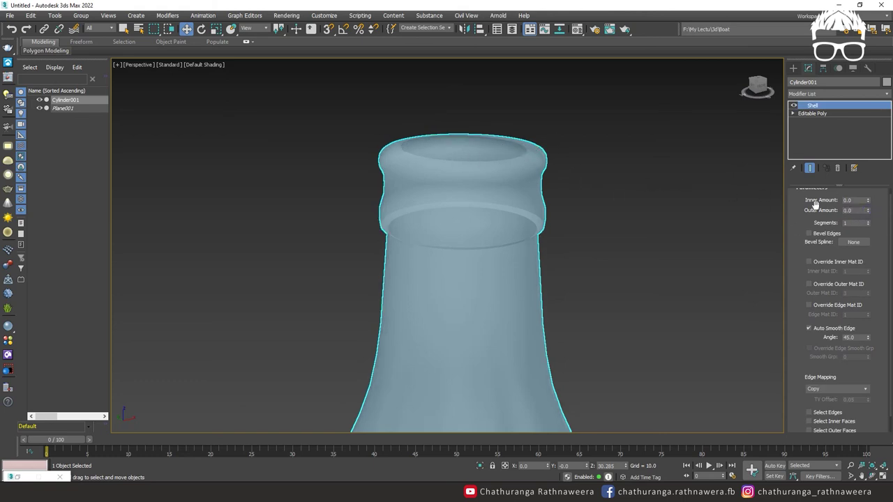
Raise the Shell's Inner Amount to about 2.13 so the bottle mouth shows wall thickness
left_click_drag(868, 201, 868, 140)
left_click_drag(868, 201, 102, 15)
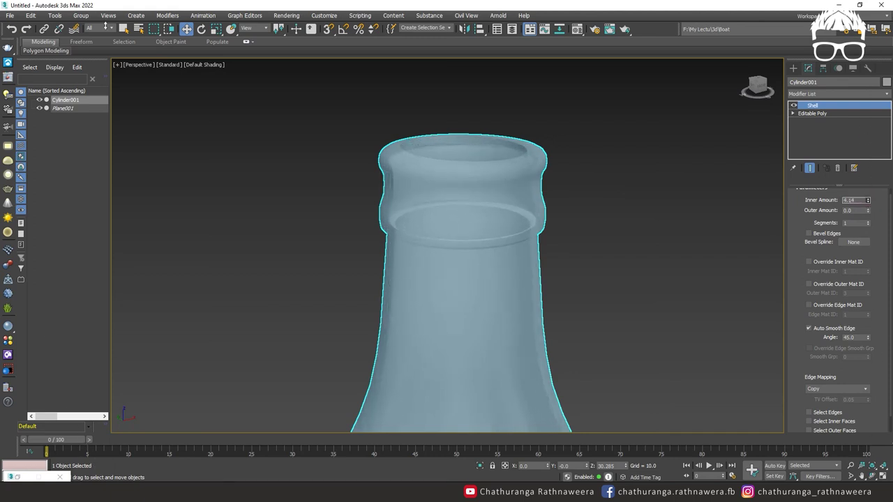
left_click_drag(102, 15, 126, 106)
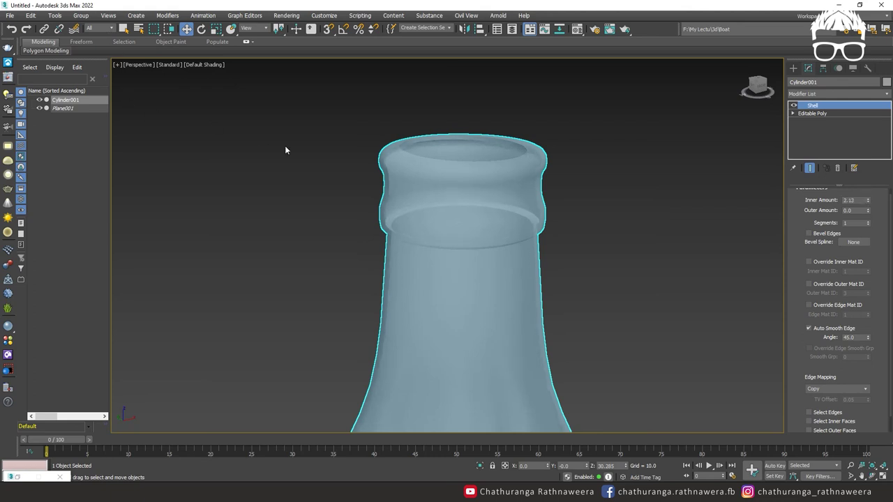
scroll(442, 189, "down", 3)
scroll(440, 231, "down", 3)
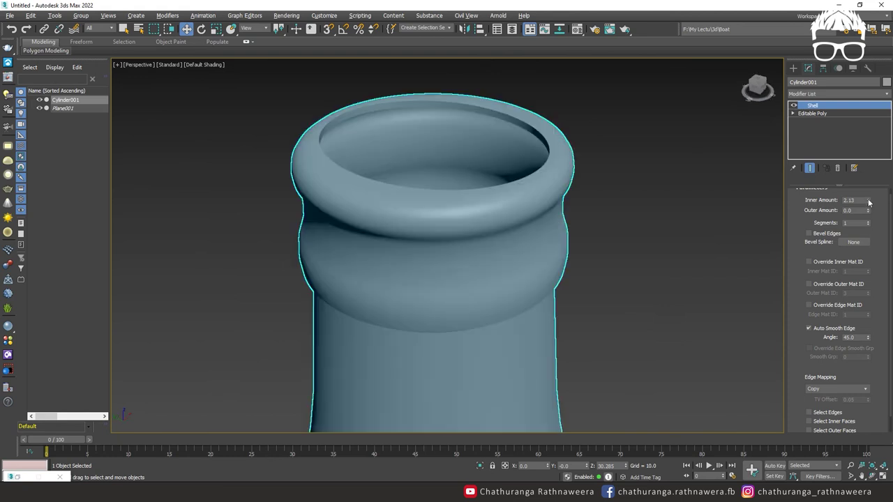
mouse_move(868, 196)
left_mouse_down()
mouse_move(862, 75)
mouse_move(876, 202)
left_mouse_up()
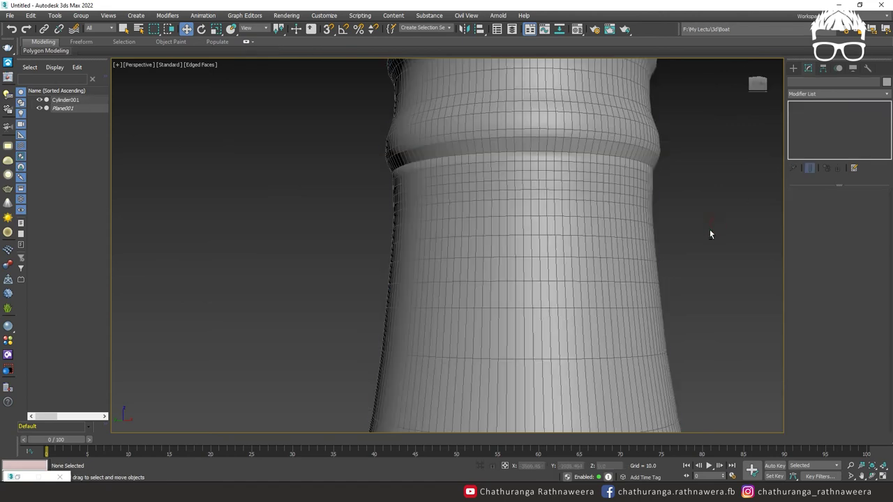
key("alt+w")
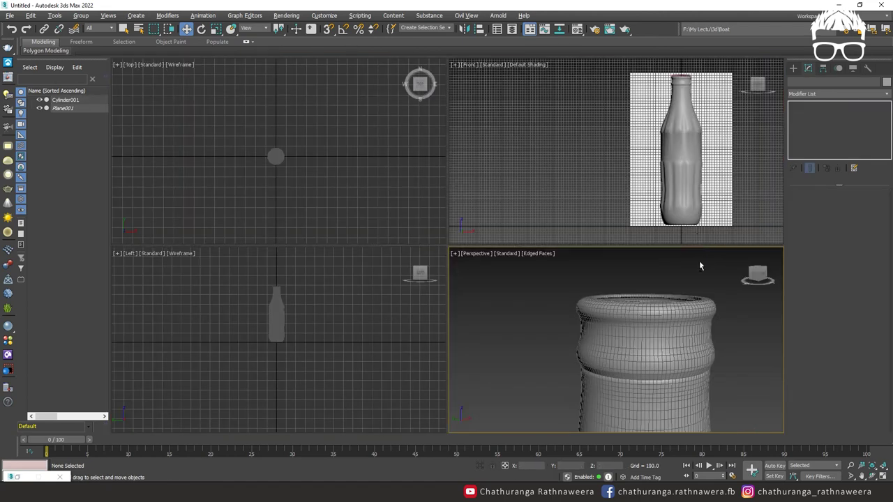
Maximize the shaded Perspective view and select the bottle to check its 1.6 Shell inner amount
key("alt+w")
scroll(648, 316, "down", 5)
key("F4")
mouse_move(498, 216)
middle_mouse_down()
mouse_move(498, 205)
mouse_move(498, 214)
middle_mouse_up()
left_click(498, 205)
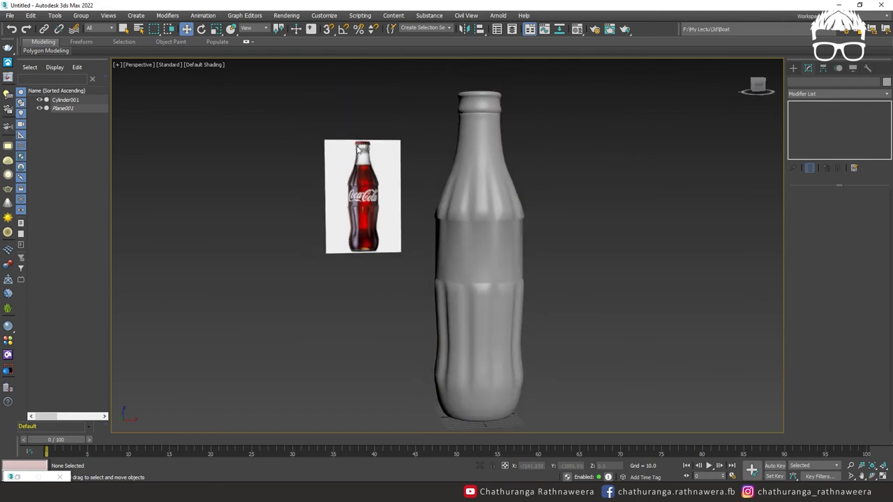
left_click(497, 109)
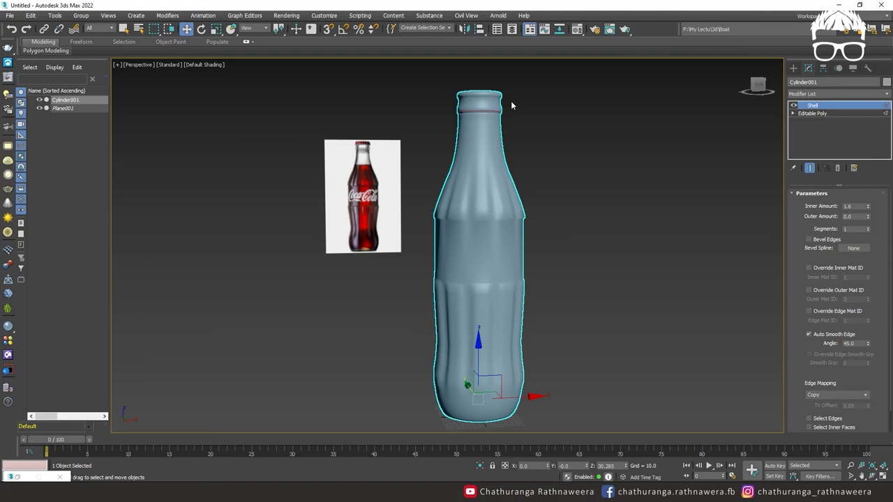